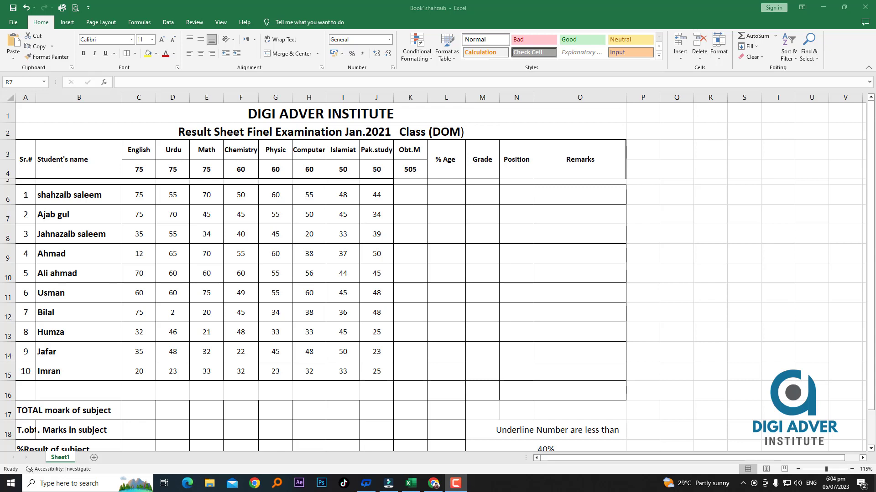
# Step: Examine the empty Obt.M, % Age, Grade, Position and Remarks cells for the ten students in the result sheet
pyautogui.click(454, 182)
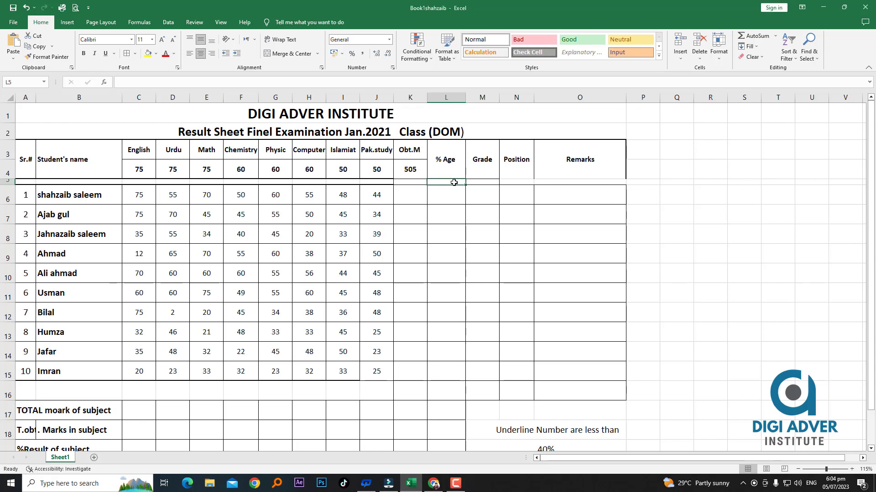
pyautogui.click(486, 192)
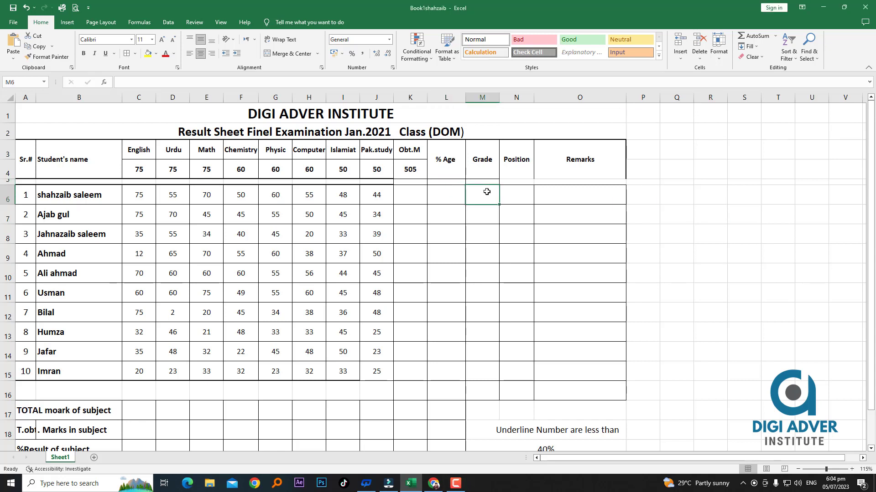
pyautogui.click(521, 194)
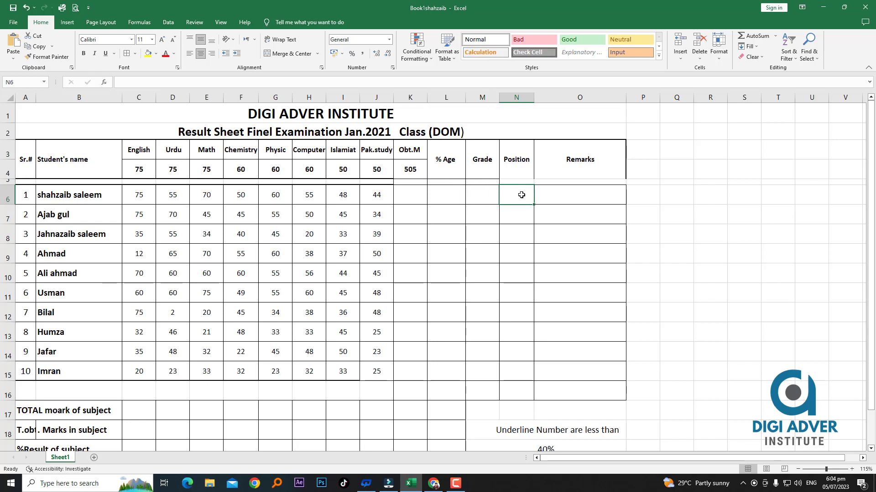
pyautogui.click(581, 194)
pyautogui.click(678, 196)
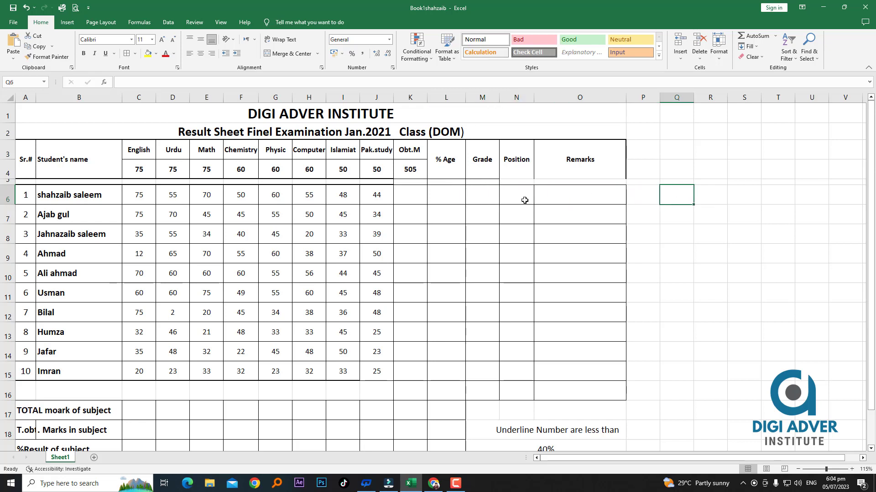
pyautogui.click(427, 195)
pyautogui.moveTo(427, 195); pyautogui.dragTo(593, 383)
pyautogui.click(669, 306)
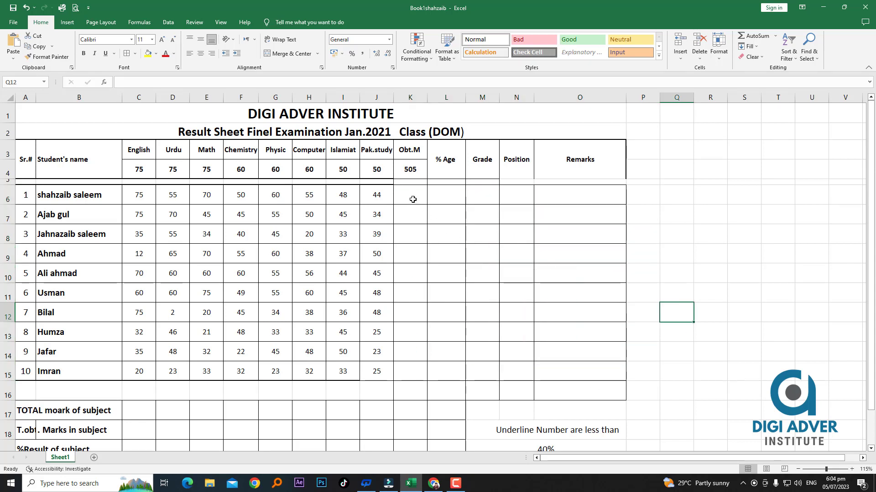
pyautogui.moveTo(410, 197); pyautogui.dragTo(600, 366)
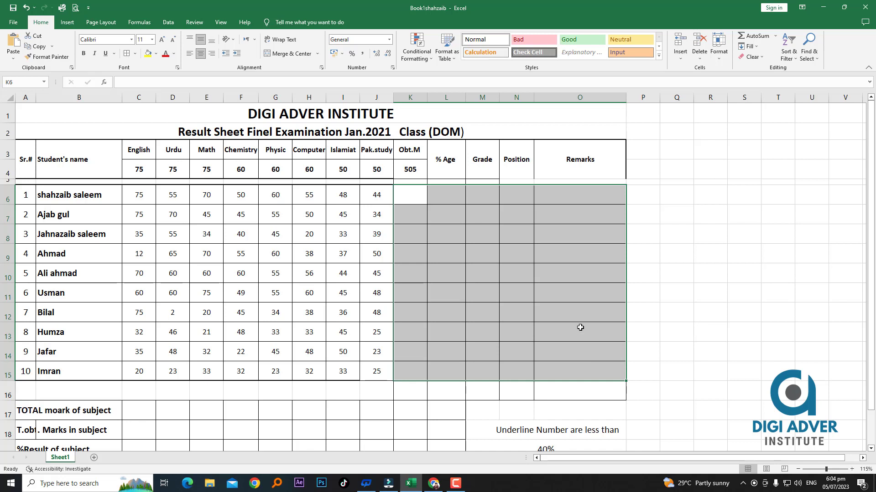
pyautogui.click(455, 203)
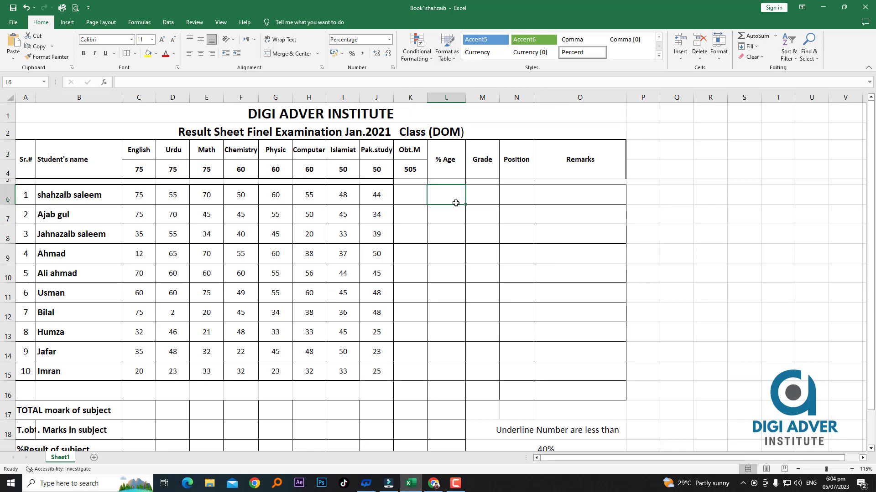
# Step: Switch to ChatGPT in the browser and send the prompt "Hy chatgpt , you will act as a excel expert"
pyautogui.click(440, 484)
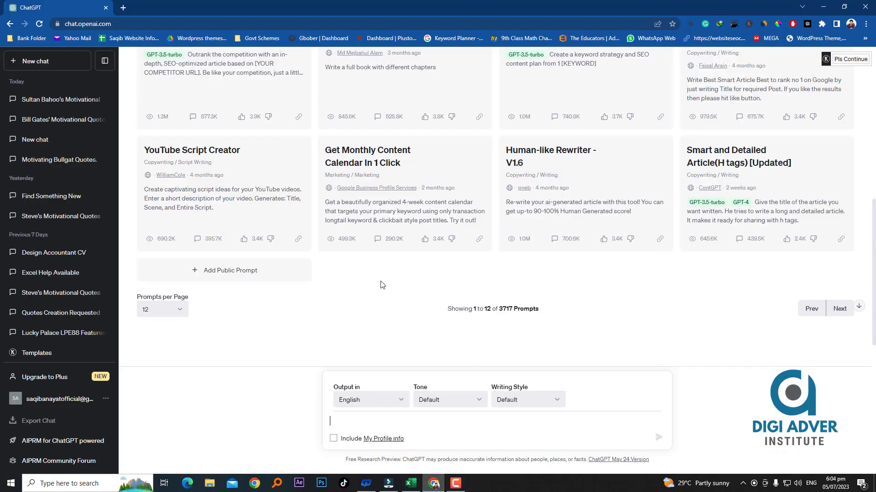
pyautogui.scroll(7, 385, 284)
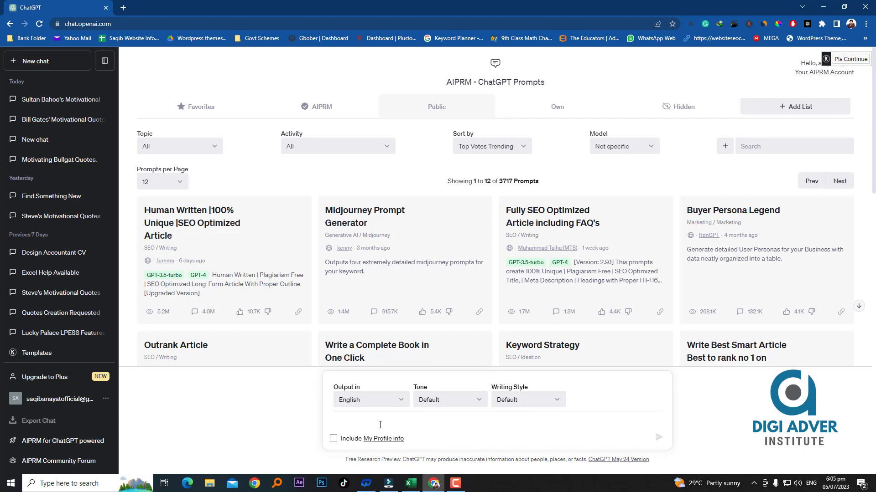
pyautogui.write('Hy chat')
pyautogui.write('got')
pyautogui.write('pt , you ')
pyautogui.write('will act ')
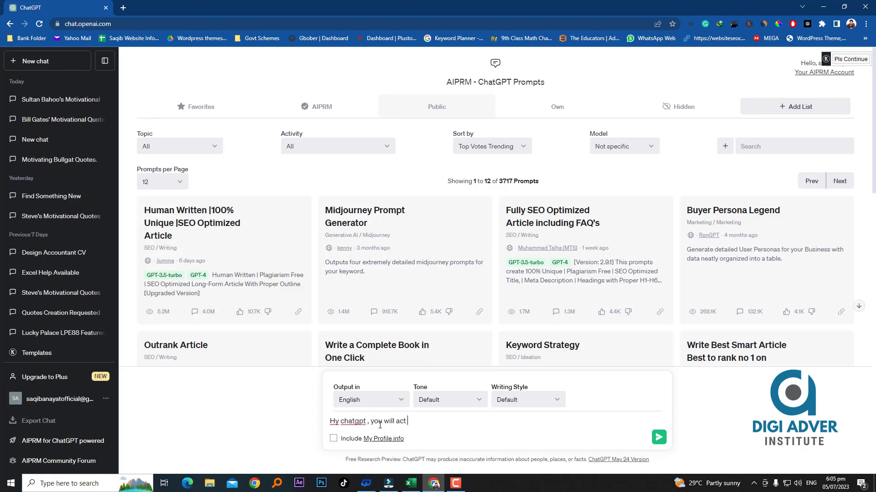
pyautogui.write('as a excel expert')
pyautogui.press('Return')
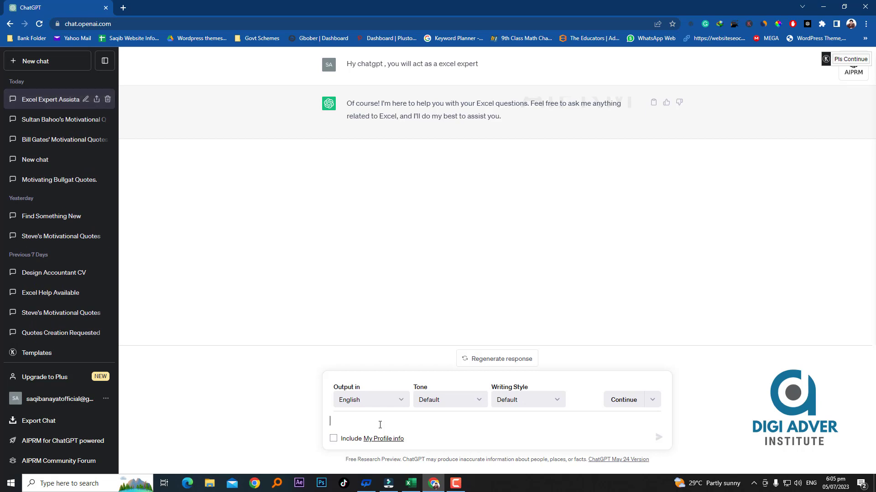
# Step: Switch back to the Excel result sheet and select the first student's empty Obt.M cell, K6
pyautogui.click(411, 484)
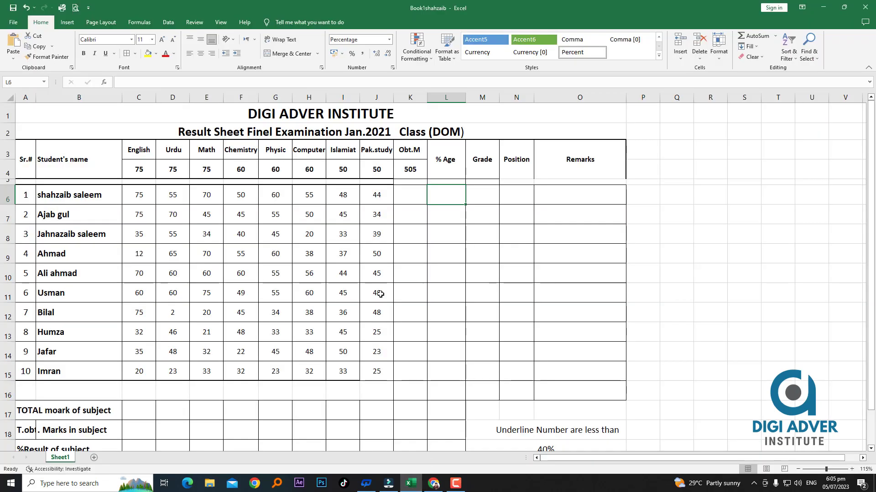
pyautogui.click(421, 196)
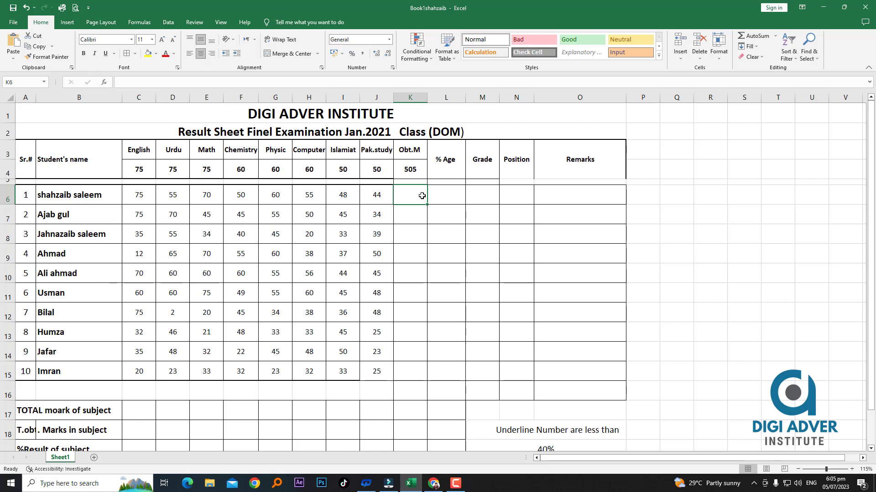
pyautogui.write('=')
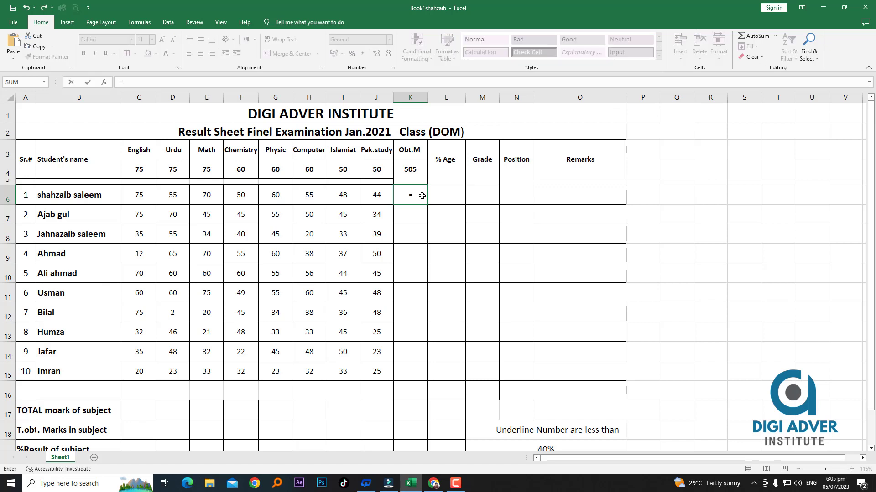
pyautogui.press('BackSpace')
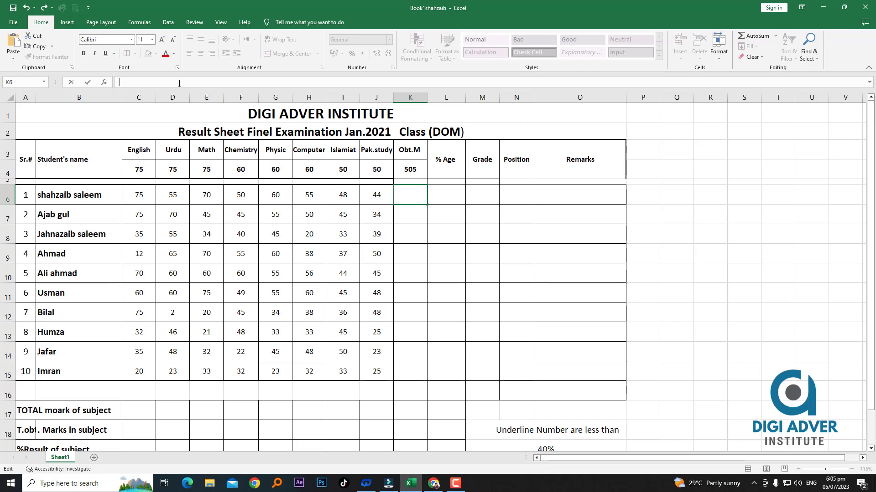
# Step: Try totalling the first student's marks in K6 with a SUM over C6:J6, and undo the entry
pyautogui.write('=sum')
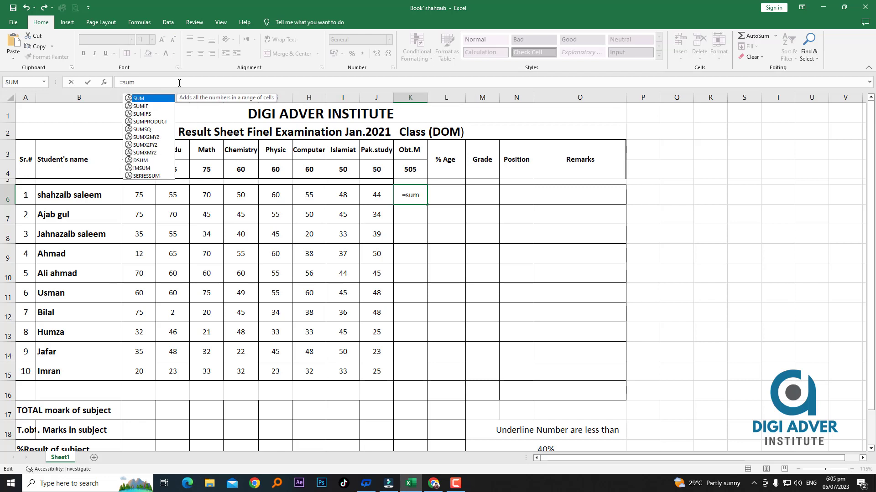
pyautogui.write('(')
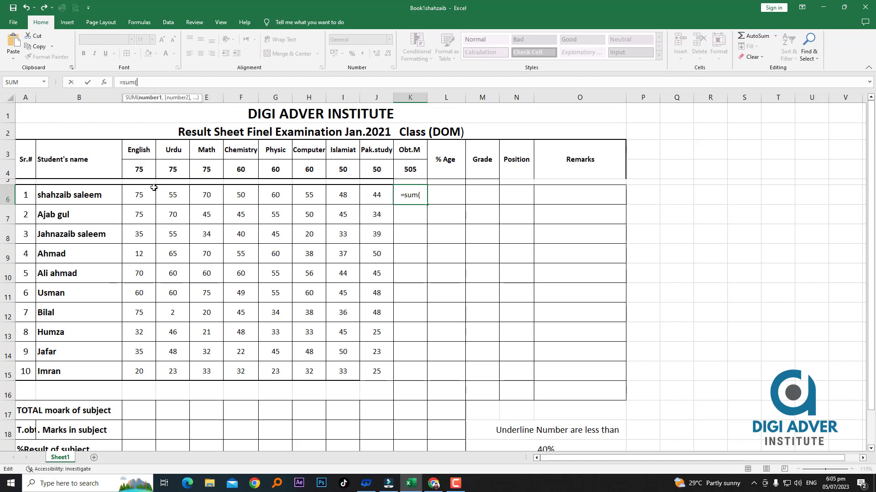
pyautogui.moveTo(142, 195); pyautogui.dragTo(368, 195)
pyautogui.press('Return')
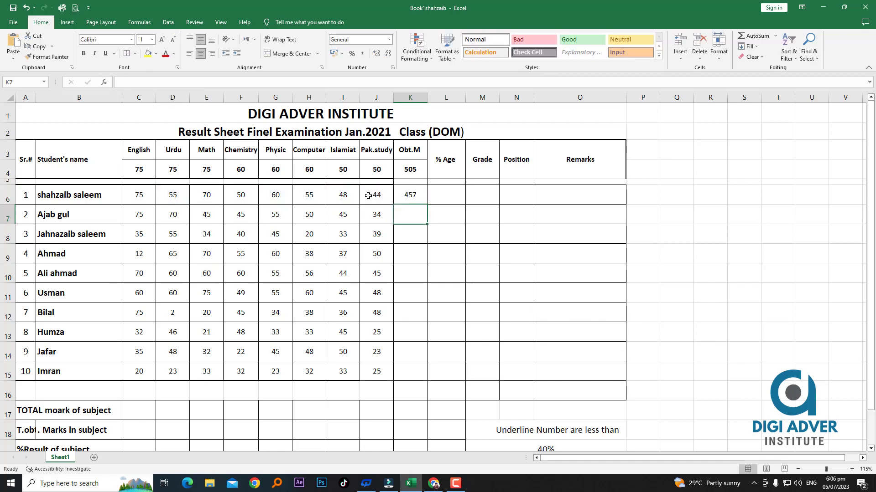
pyautogui.hotkey('ctrl', 'z')
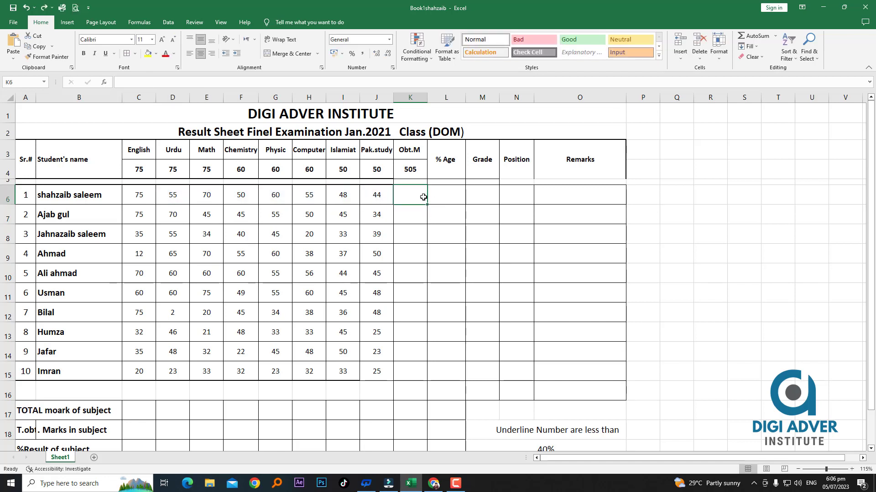
# Step: Try entering a SUM formula in K6 by starting at C6 and extending the range to the Pak.study mark
pyautogui.click(279, 83)
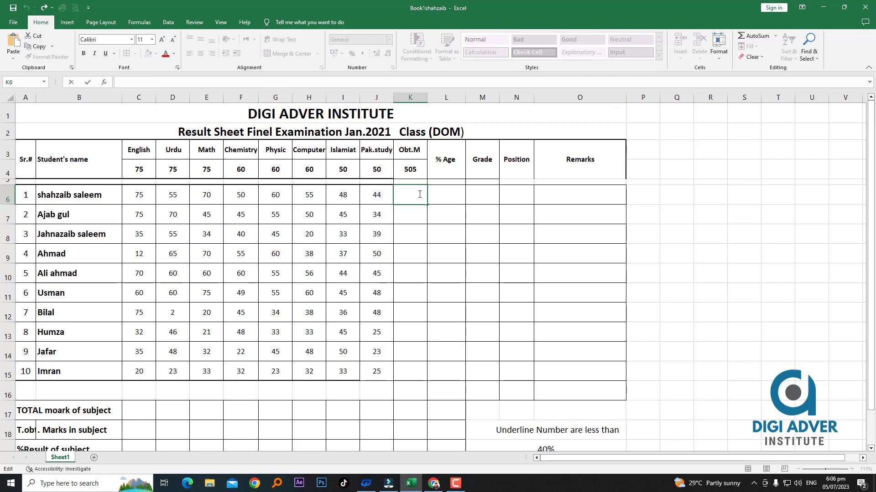
pyautogui.write('=sum(')
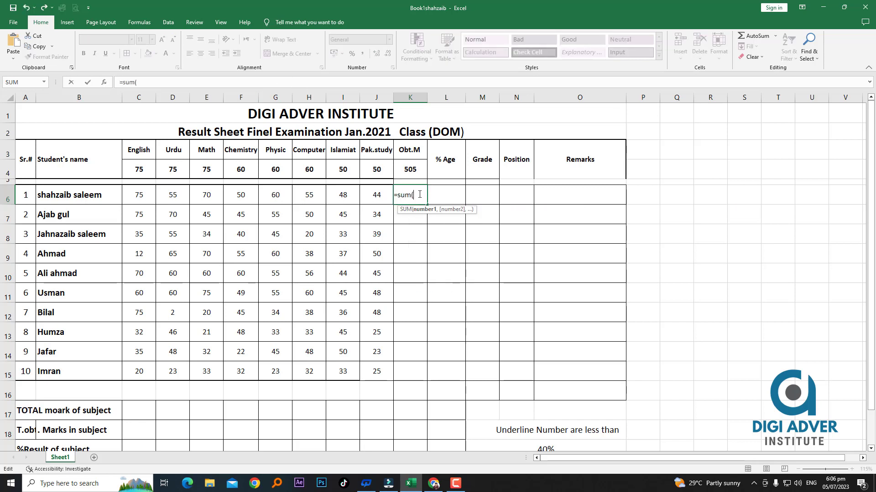
pyautogui.click(144, 195)
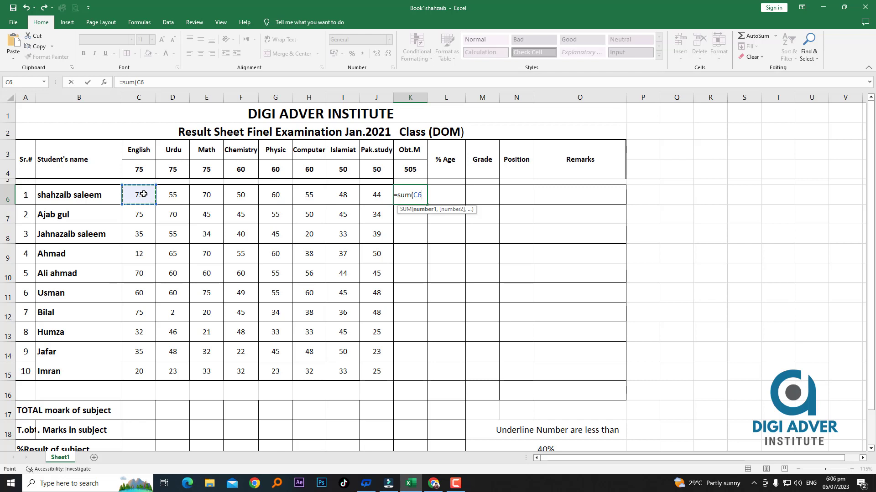
pyautogui.press('F8')
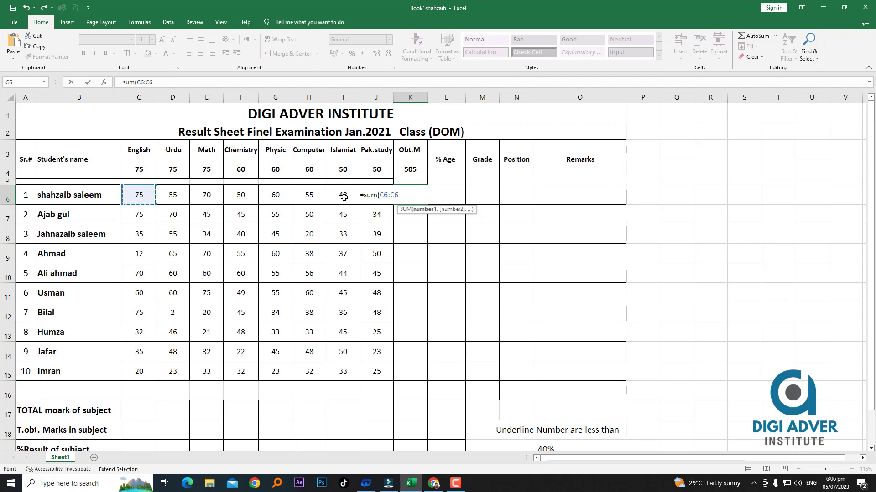
pyautogui.keyDown('shift'); pyautogui.click(375, 197); pyautogui.keyUp('shift')
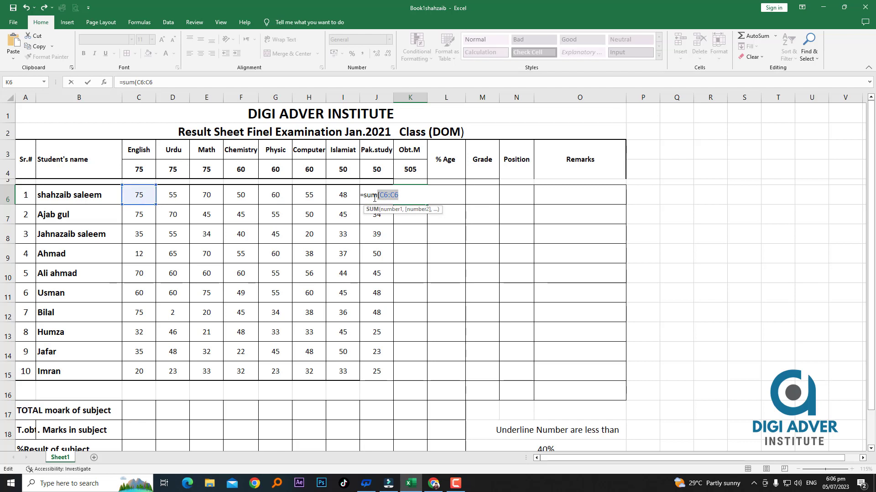
pyautogui.click(347, 194)
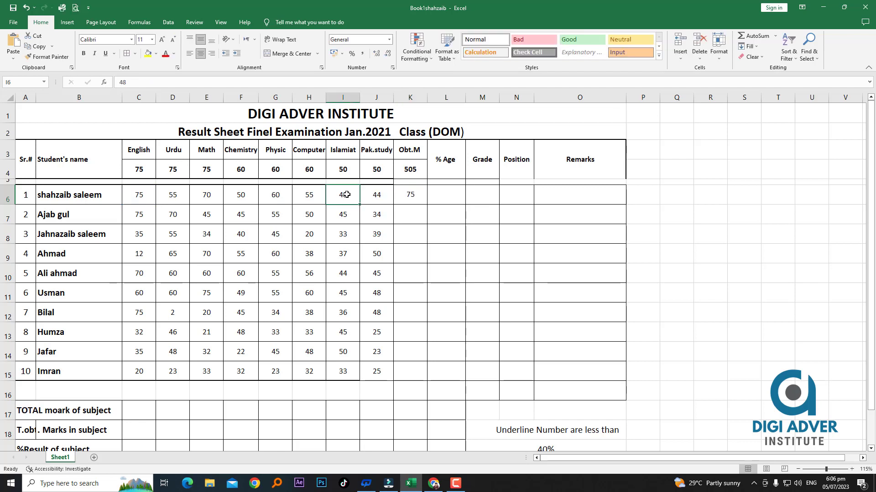
pyautogui.click(398, 193)
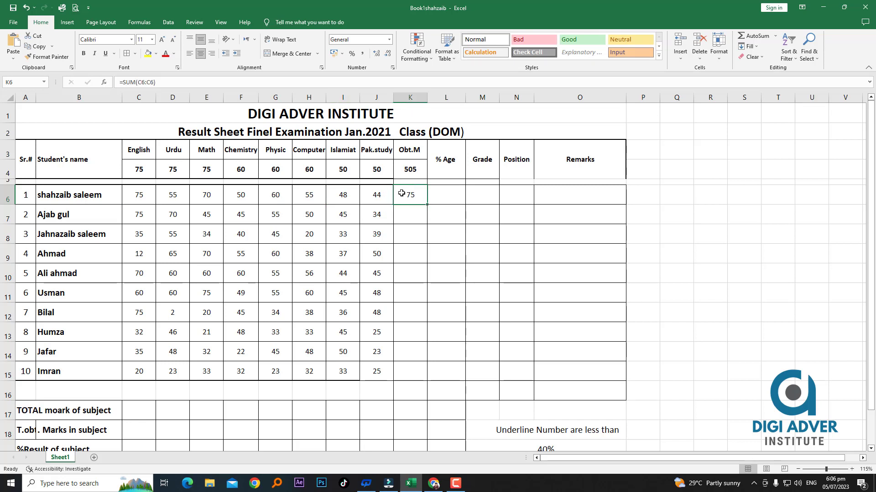
# Step: Correct the end of the SUM range in K6 so the formula reads =SUM(C6:J6)
pyautogui.click(151, 82)
pyautogui.press('BackSpace')
pyautogui.press('BackSpace')
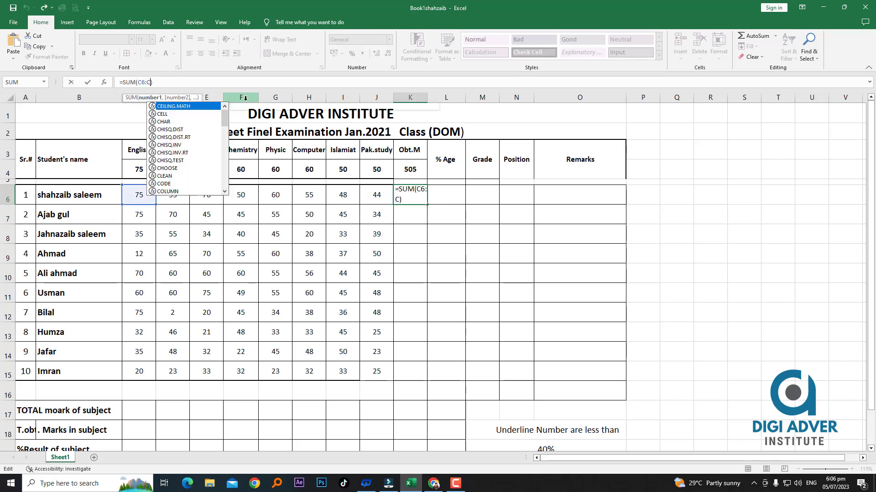
pyautogui.click(376, 196)
pyautogui.press('Return')
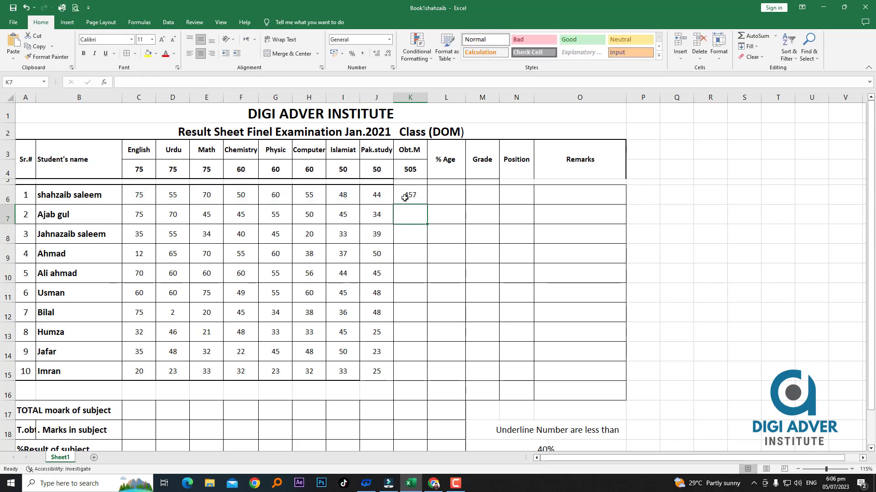
# Step: Clear K6 and enter a fresh =SUM(C6:J6) formula for the first student's obtained marks
pyautogui.click(418, 196)
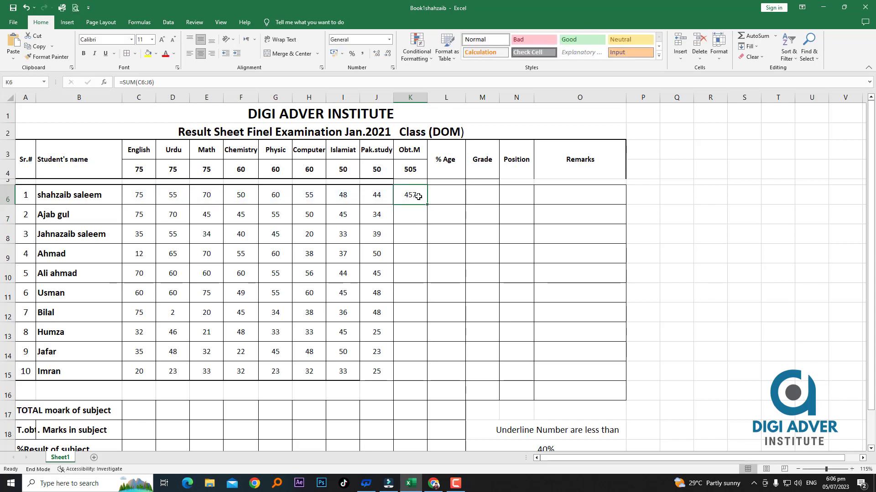
pyautogui.press('Delete')
pyautogui.write('=s')
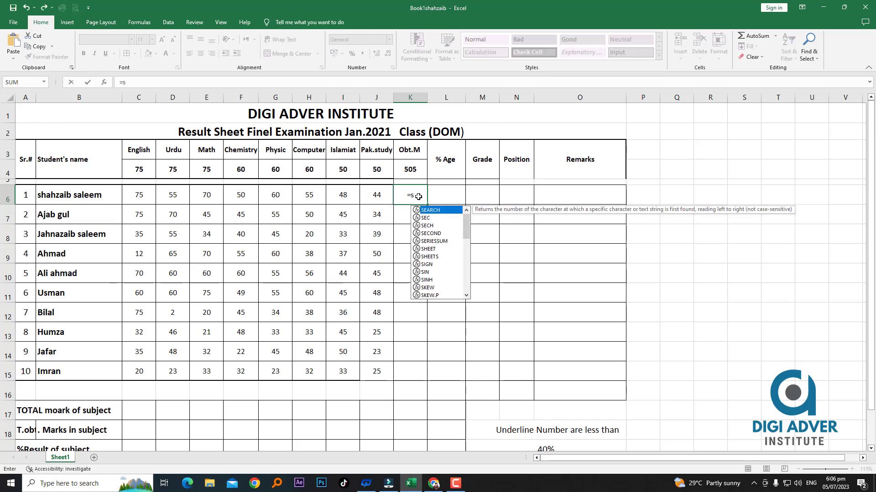
pyautogui.write('um(')
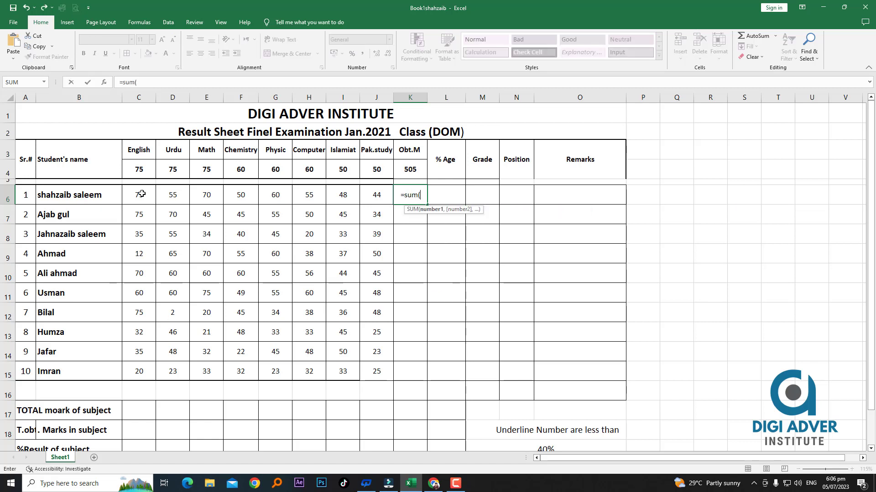
pyautogui.moveTo(142, 194); pyautogui.dragTo(369, 194)
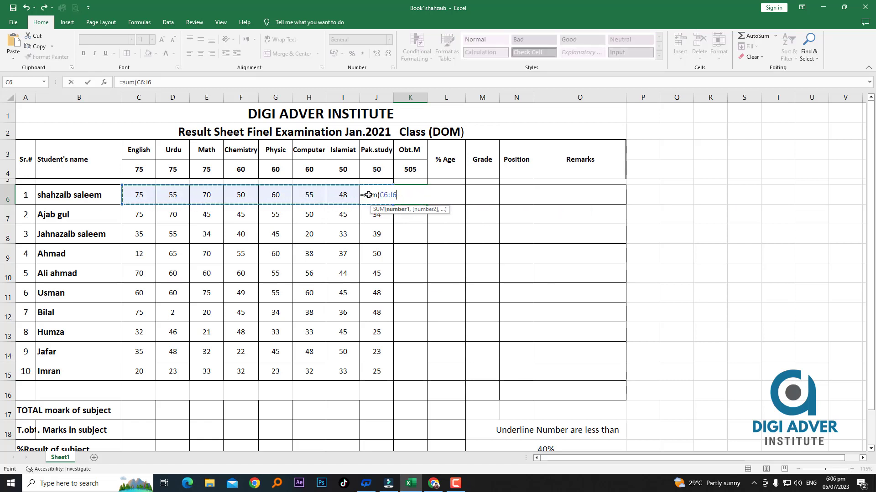
pyautogui.press('Return')
# Step: Fill the K6 total formula down to K15 for the remaining students, and undo the fill
pyautogui.click(417, 195)
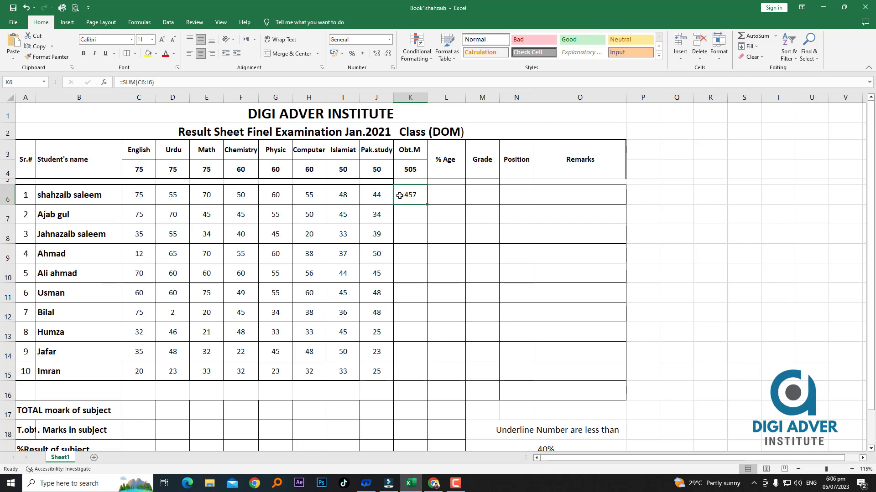
pyautogui.doubleClick(427, 204)
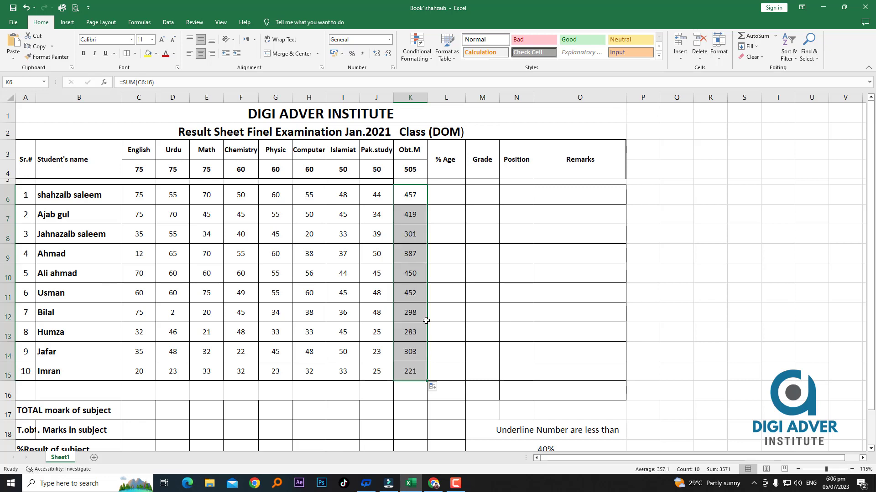
pyautogui.hotkey('ctrl', 'z')
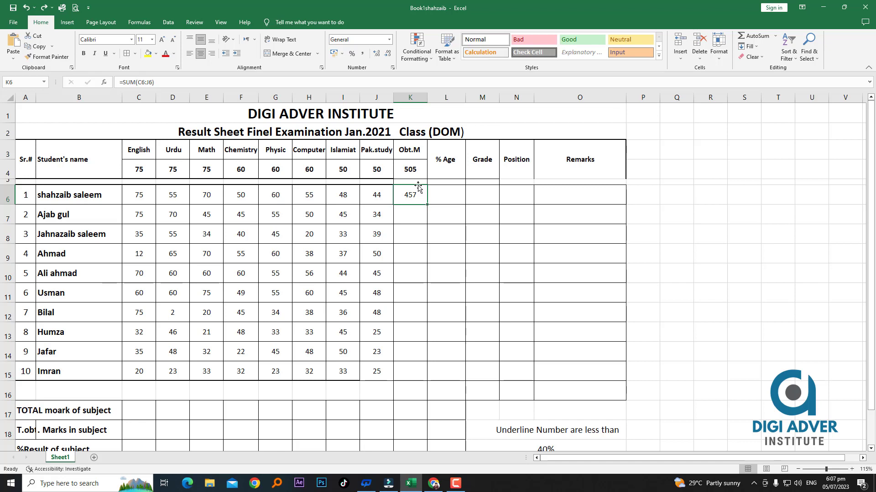
# Step: Fill the K6 obtained-marks total down to K15 for the remaining students and check the formula in K11
pyautogui.moveTo(417, 187); pyautogui.dragTo(681, 204)
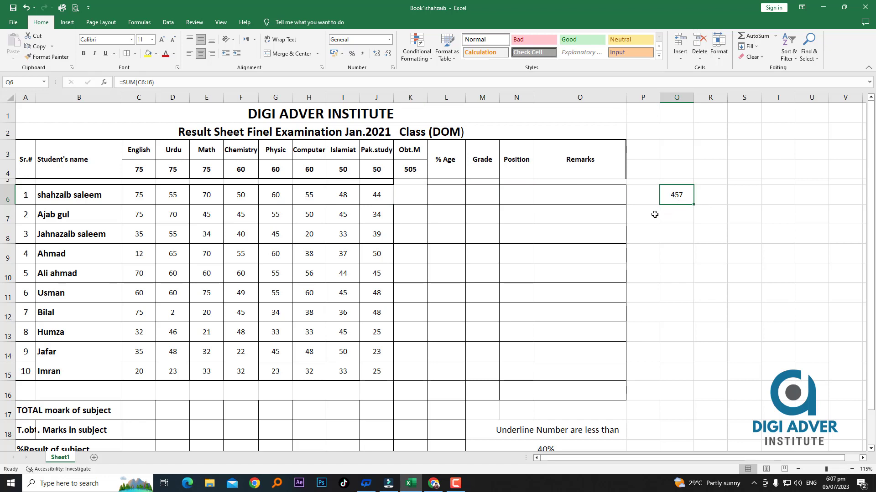
pyautogui.hotkey('ctrl', 'z')
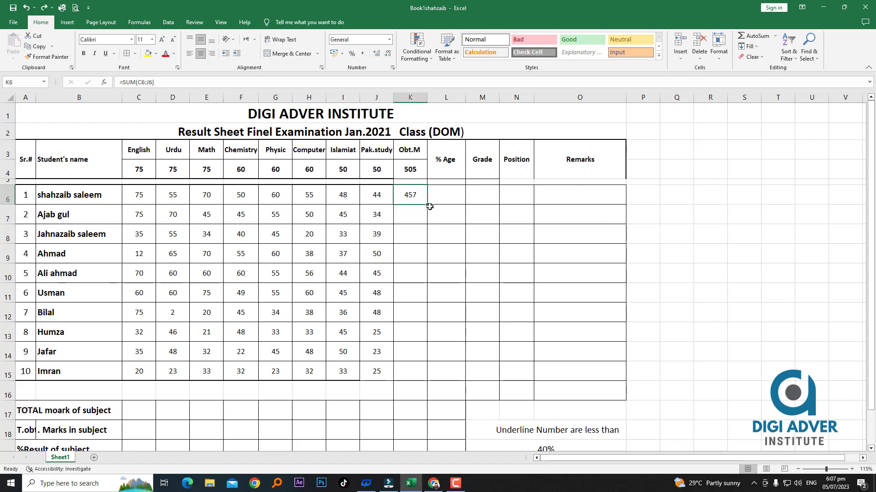
pyautogui.moveTo(427, 204); pyautogui.dragTo(425, 378)
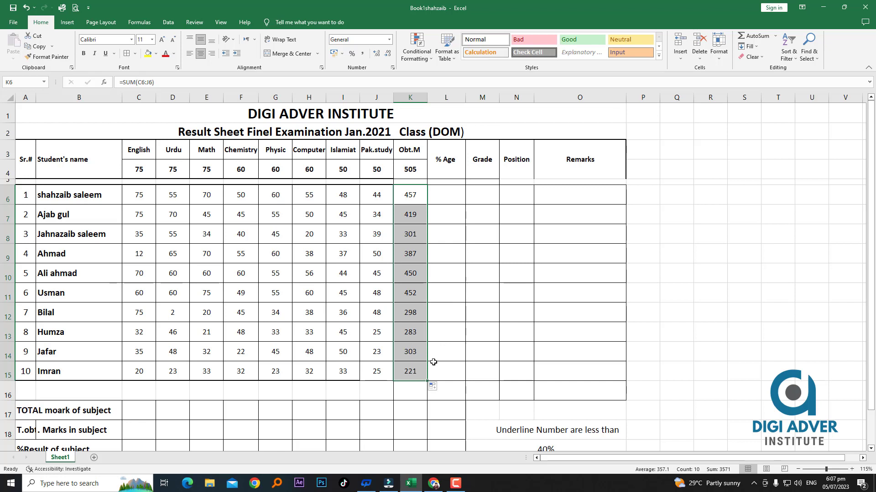
pyautogui.click(413, 290)
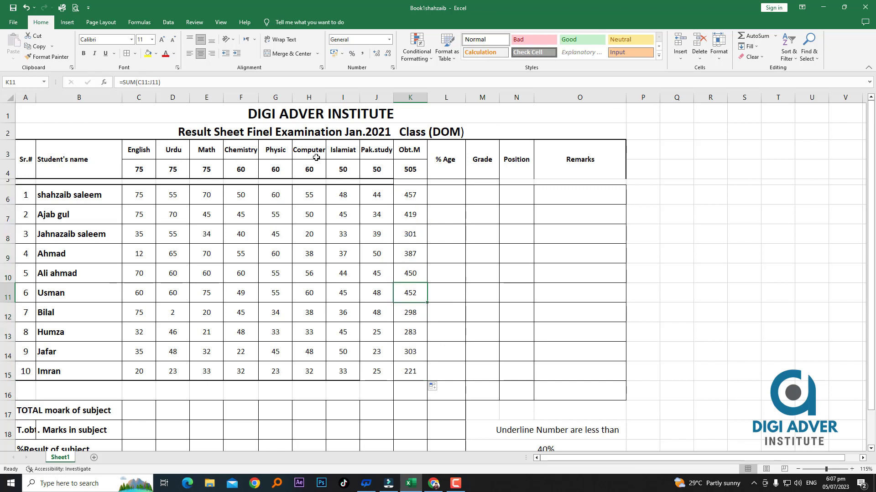
pyautogui.click(244, 85)
pyautogui.click(477, 267)
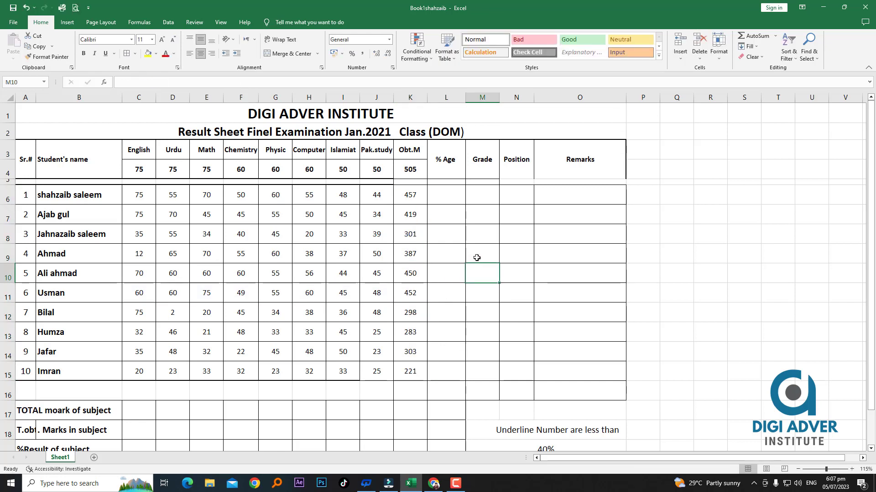
# Step: Enter =K6/K4 in L6 to calculate the first student's percentage from obtained and total marks
pyautogui.click(446, 195)
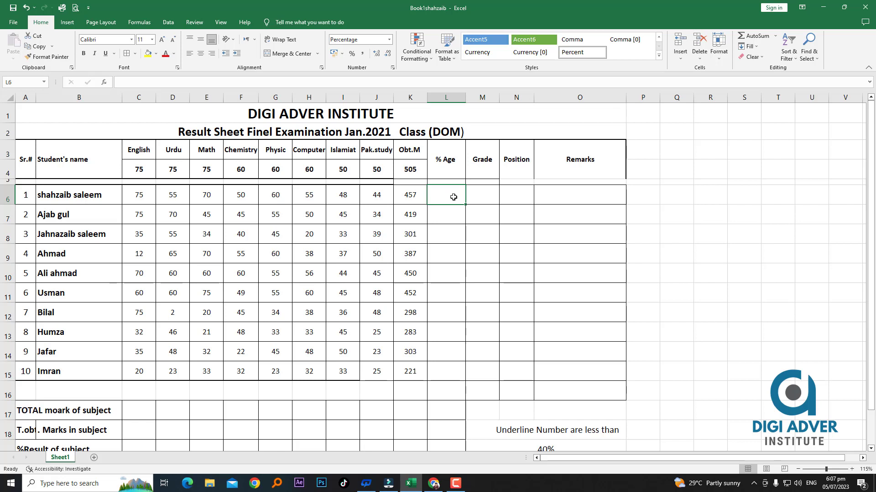
pyautogui.write('=')
pyautogui.click(413, 192)
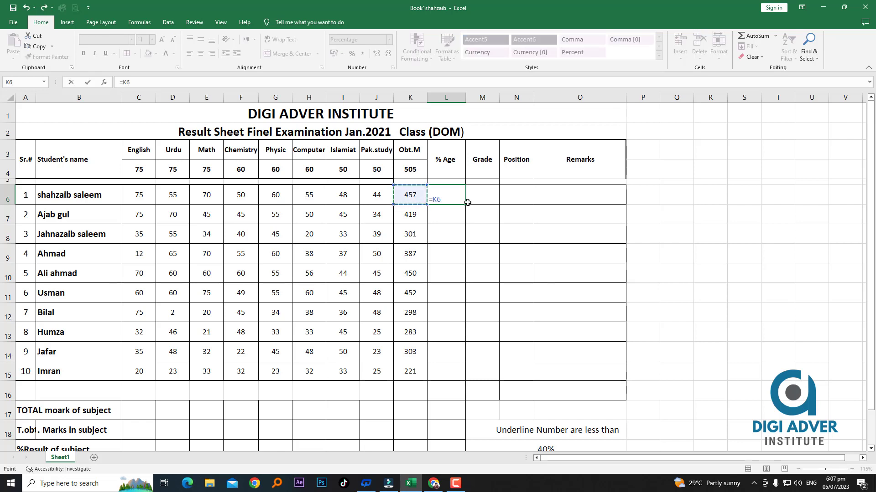
pyautogui.write('/')
pyautogui.click(413, 169)
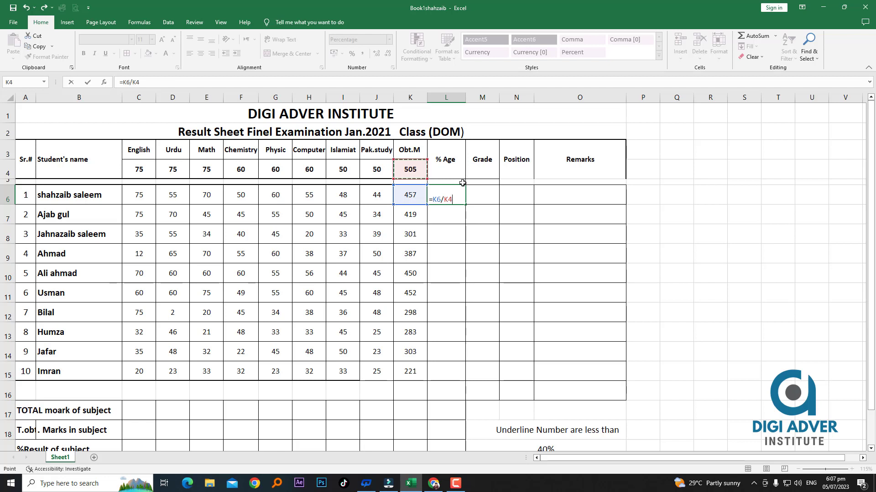
pyautogui.press('Return')
pyautogui.click(454, 197)
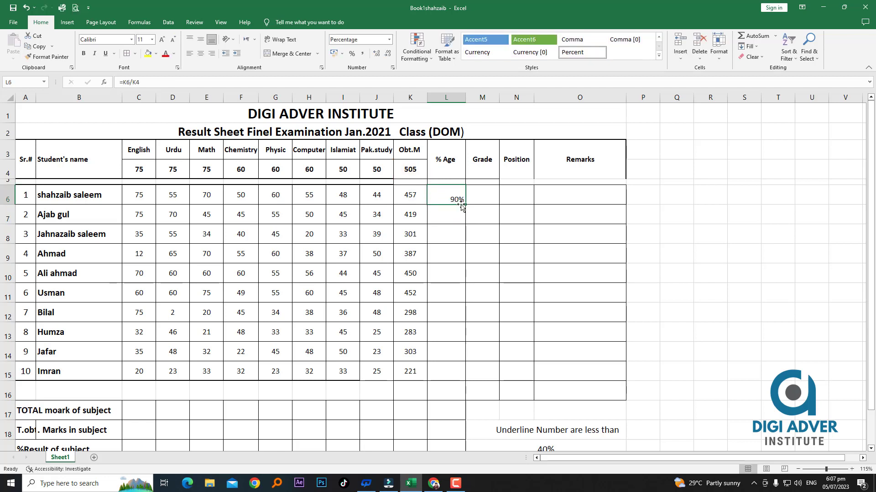
# Step: Try filling the =K6/K4 percentage formula from L6 down to L15
pyautogui.click(221, 87)
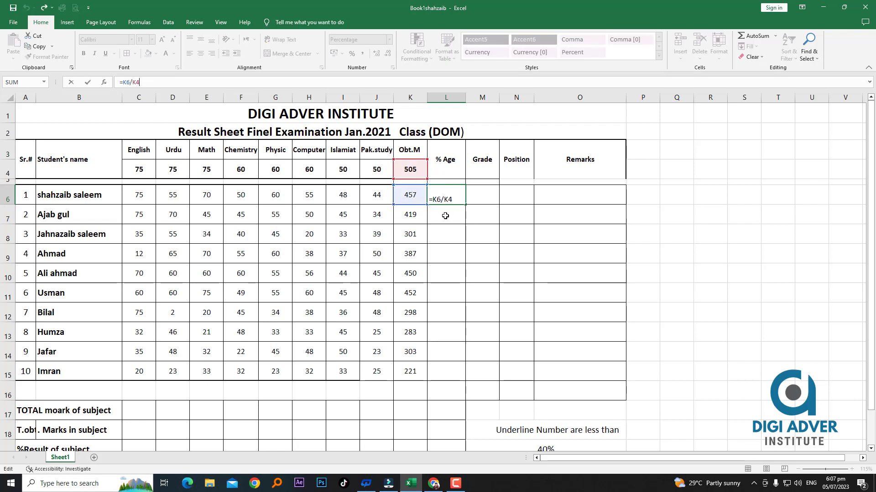
pyautogui.press('Return')
pyautogui.click(455, 201)
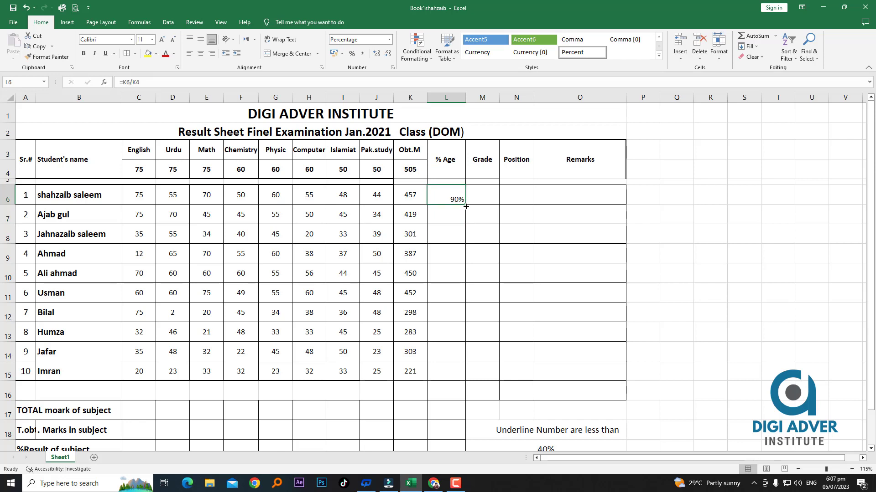
pyautogui.moveTo(465, 205); pyautogui.dragTo(467, 381)
pyautogui.click(507, 238)
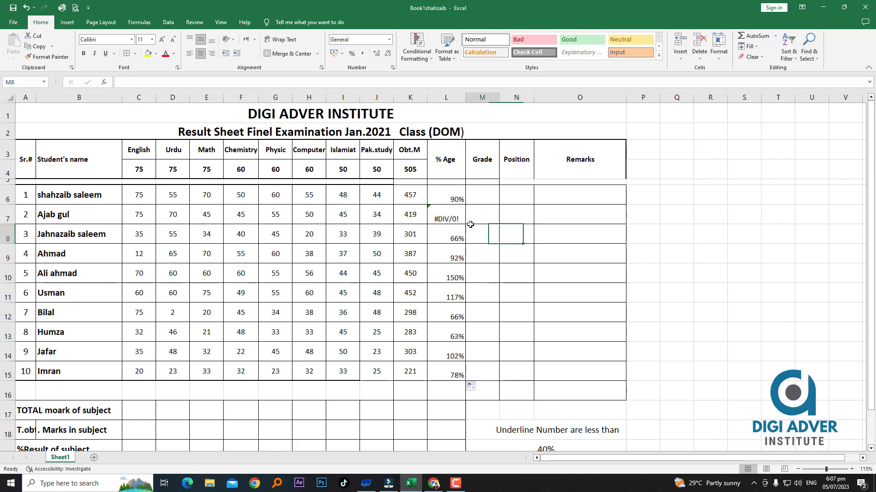
# Step: Examine which cells the copied percentage formulas in L7 and L8 refer to
pyautogui.click(448, 212)
pyautogui.doubleClick(447, 212)
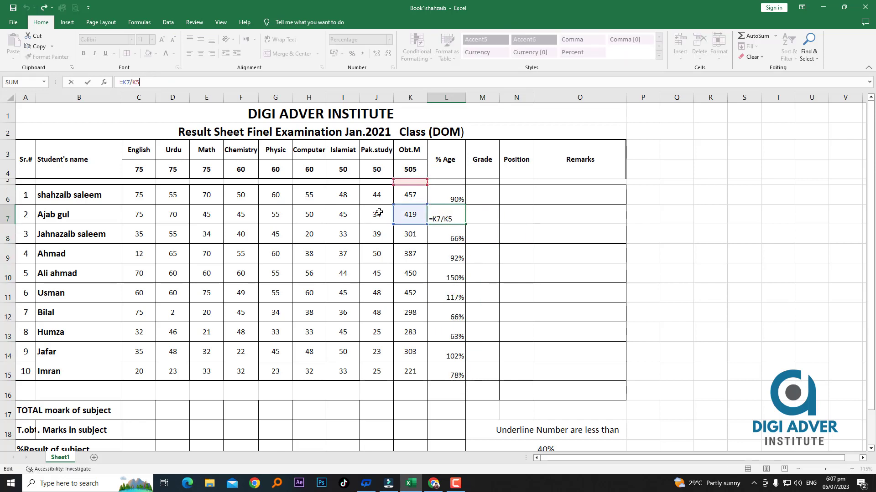
pyautogui.click(450, 236)
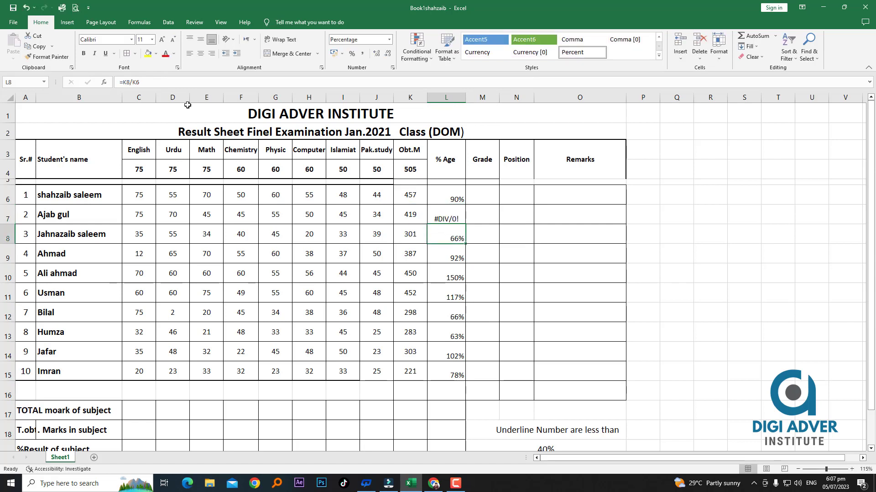
pyautogui.click(183, 86)
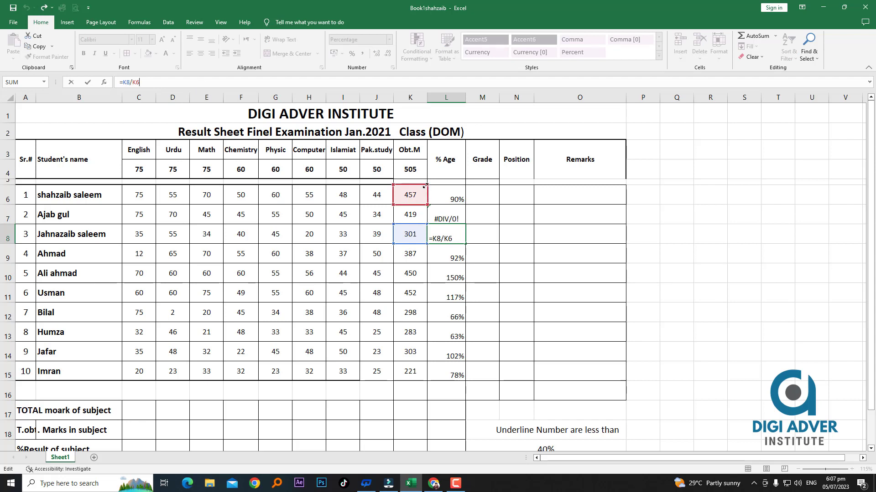
pyautogui.press('Return')
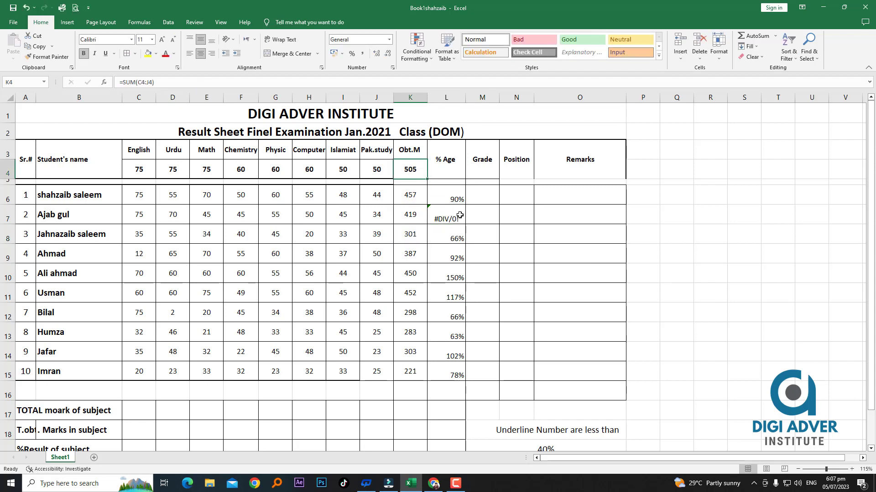
# Step: Clear the percentages in L7:L15 and make the divisor in L6 absolute so the formula reads =K6/$K$4
pyautogui.moveTo(461, 214); pyautogui.dragTo(463, 379)
pyautogui.press('Delete')
pyautogui.click(457, 196)
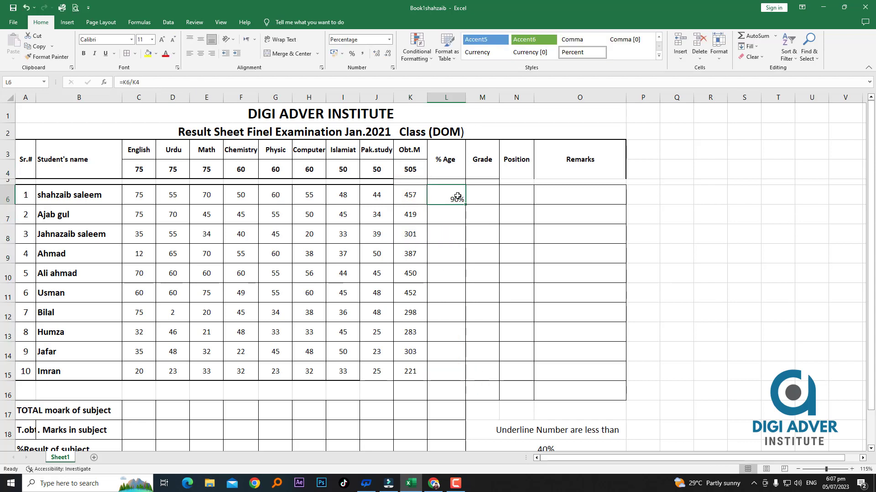
pyautogui.click(136, 86)
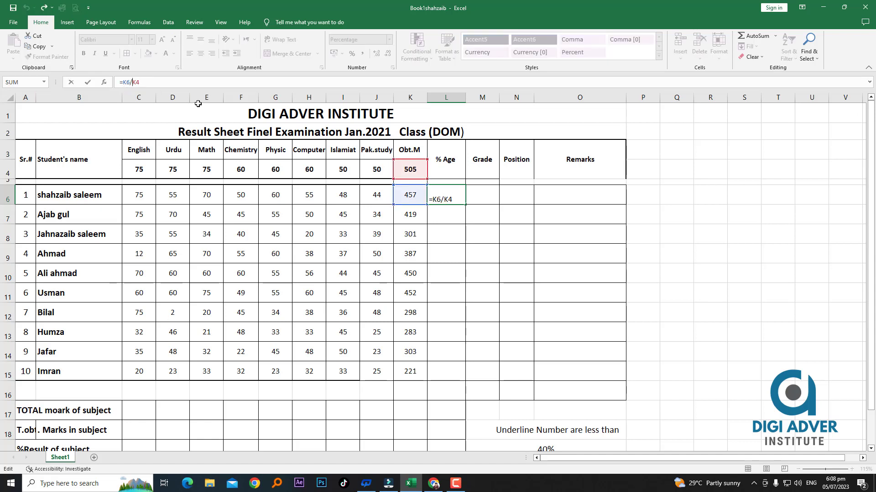
pyautogui.write('$K$')
pyautogui.hotkey('ctrl', 'Return')
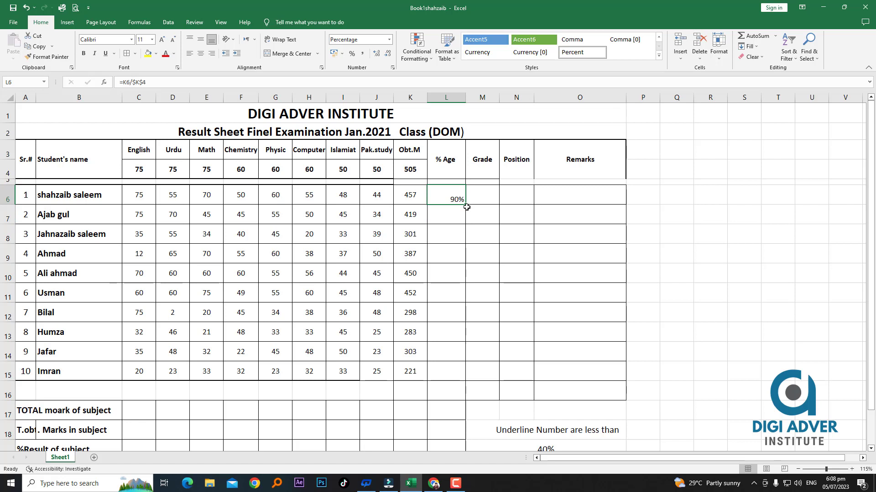
# Step: Fill the L6 percentage formula down to L15 for the remaining students
pyautogui.moveTo(462, 208); pyautogui.dragTo(472, 340)
pyautogui.click(452, 194)
pyautogui.moveTo(465, 203); pyautogui.dragTo(475, 365)
# Step: Check that the percentage formulas in L10 and L12 still divide by the total marks in K4
pyautogui.click(461, 274)
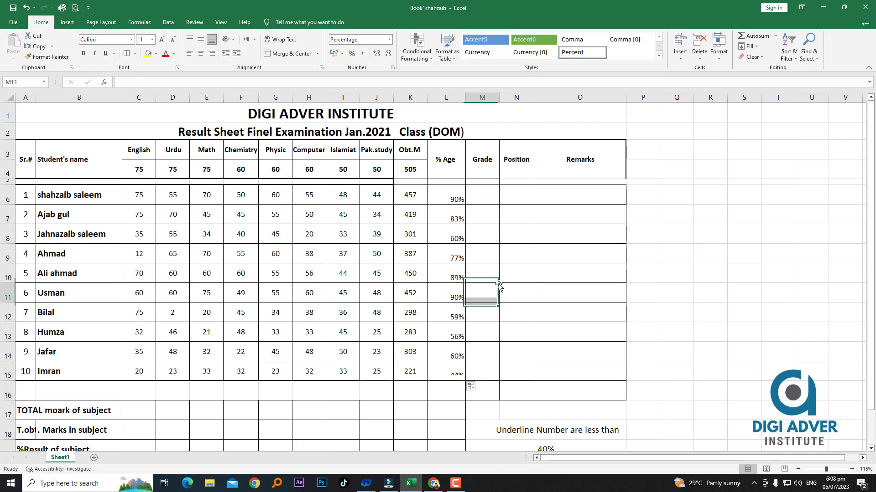
pyautogui.click(218, 82)
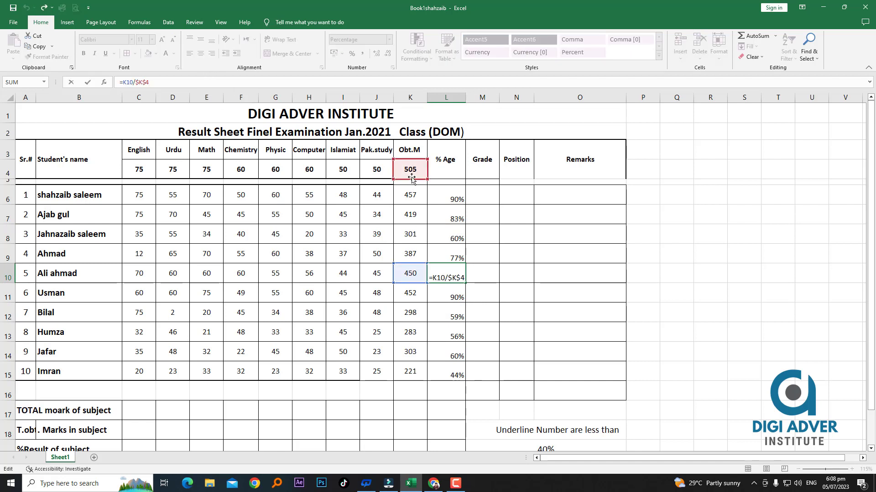
pyautogui.click(457, 314)
pyautogui.click(218, 82)
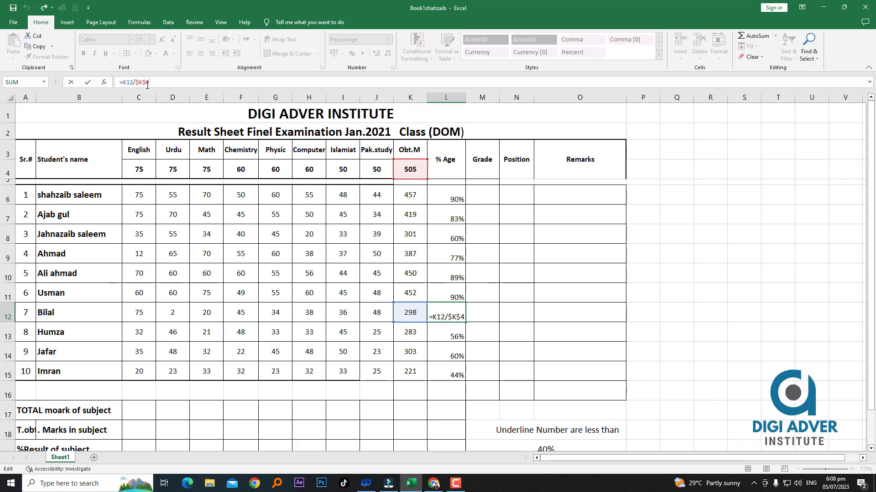
pyautogui.click(561, 222)
pyautogui.click(479, 189)
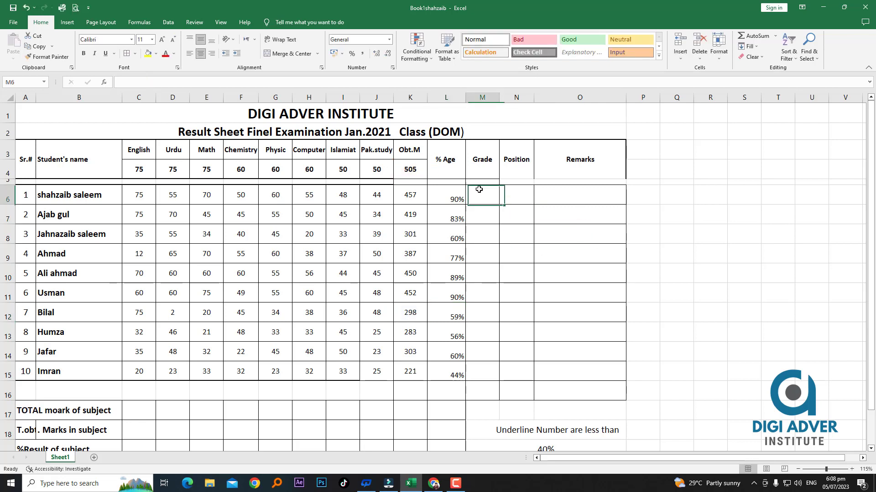
# Step: Centre the obtained marks and percentages in K6:L15 horizontally
pyautogui.moveTo(410, 195); pyautogui.dragTo(459, 372)
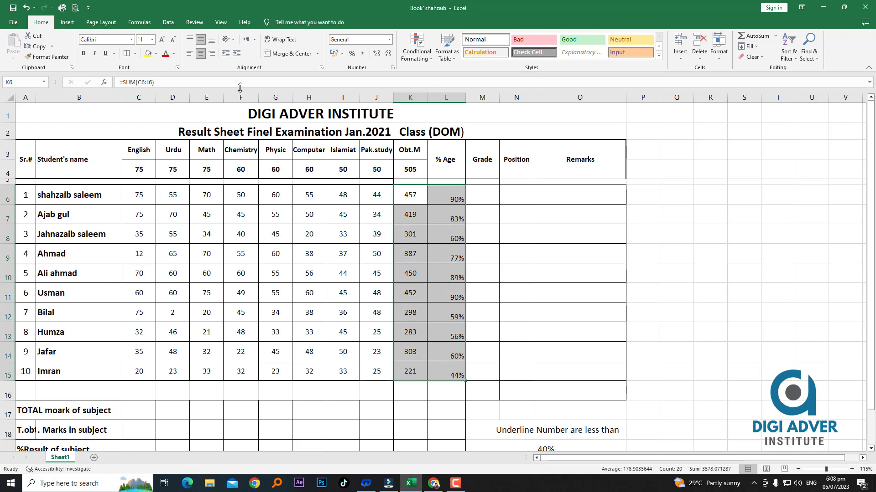
pyautogui.click(189, 53)
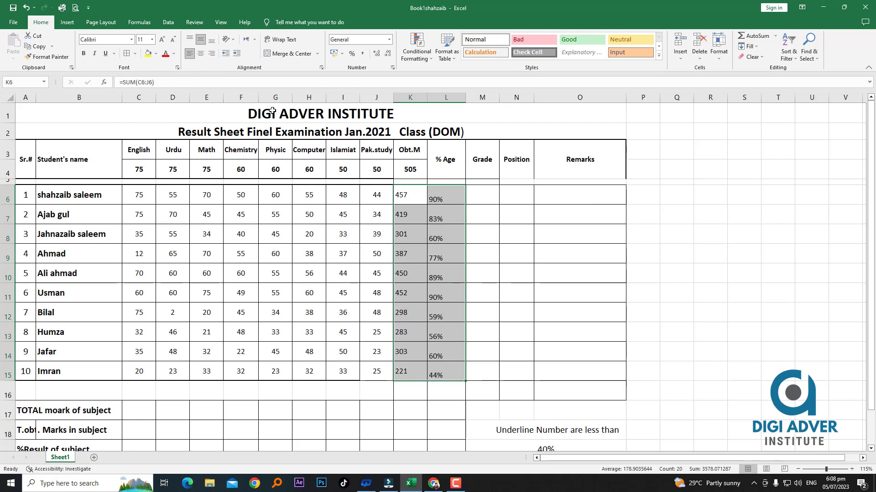
pyautogui.click(200, 53)
# Step: Set the number format of the percentages in L6:L15 to General and inspect the L6 formula
pyautogui.moveTo(445, 196); pyautogui.dragTo(452, 374)
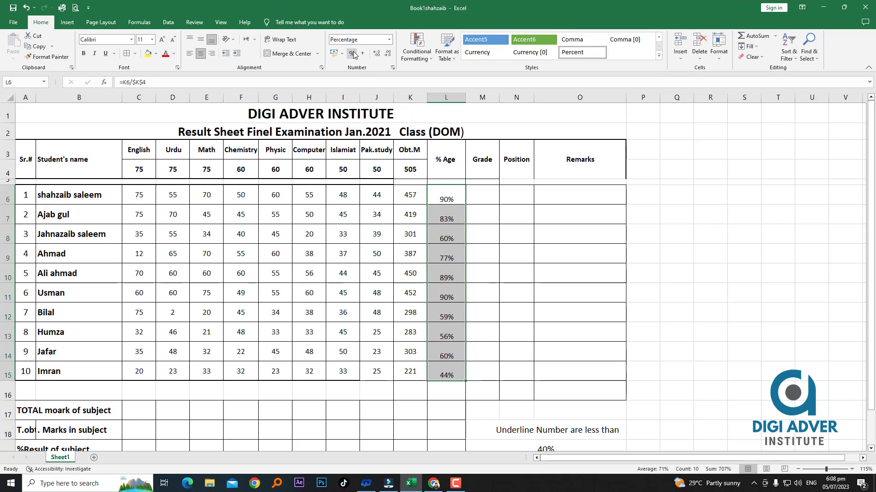
pyautogui.click(389, 39)
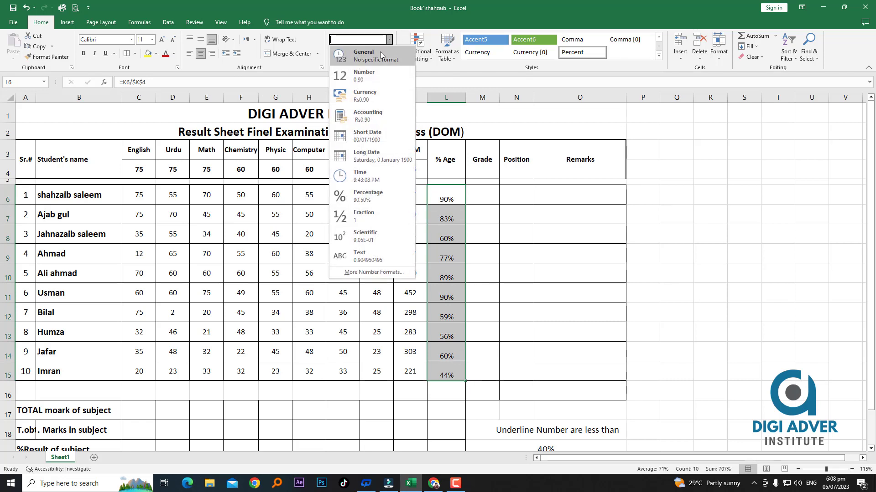
pyautogui.click(380, 55)
pyautogui.click(458, 200)
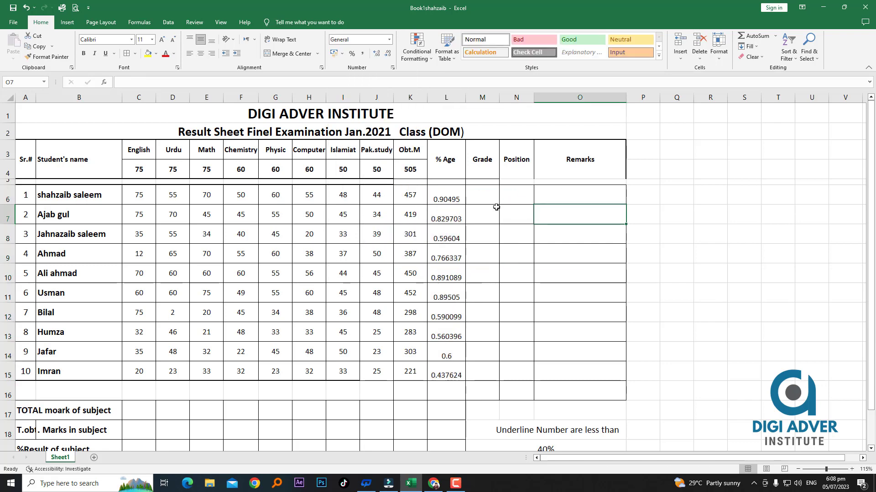
pyautogui.doubleClick(457, 200)
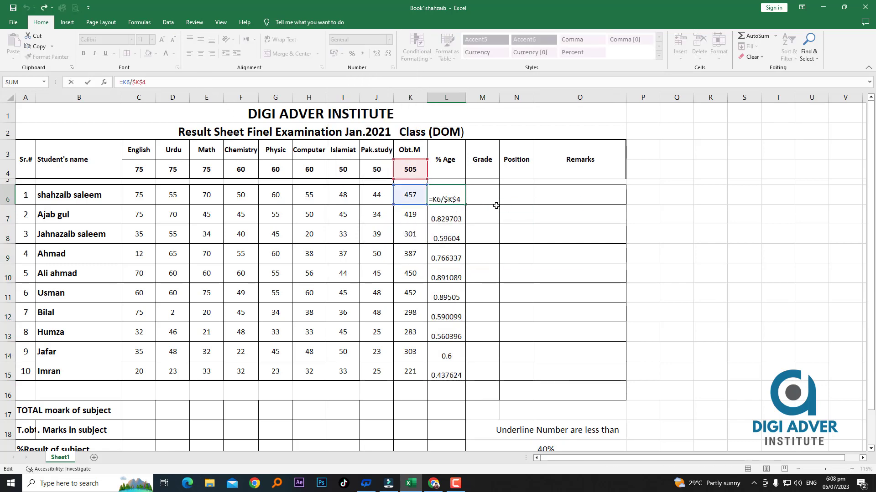
pyautogui.click(537, 200)
# Step: Apply the Percentage number format to L6:L15
pyautogui.click(461, 198)
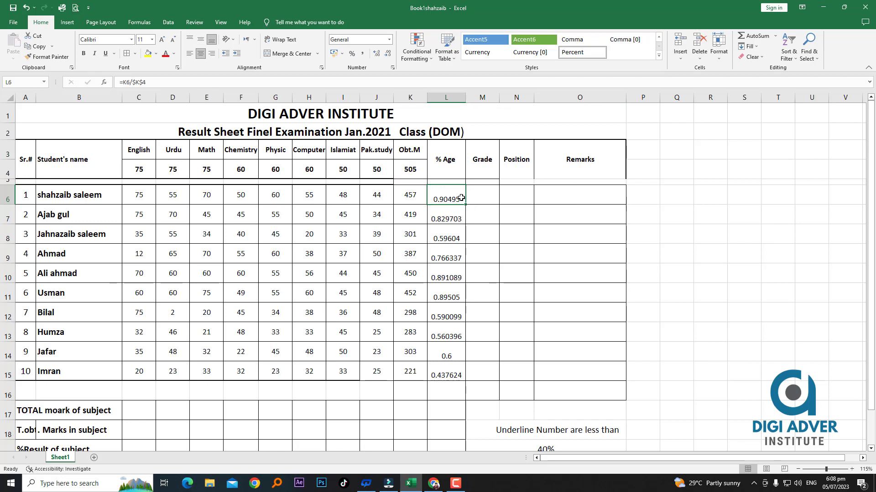
pyautogui.moveTo(465, 204); pyautogui.dragTo(462, 375)
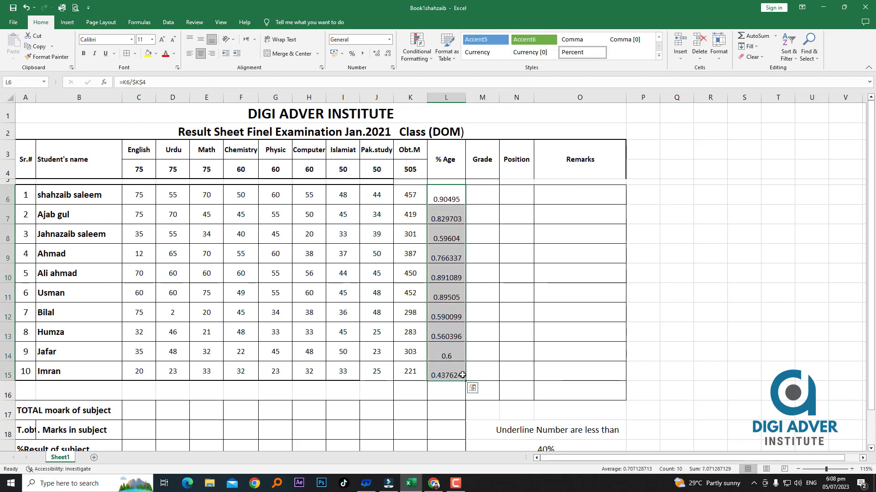
pyautogui.click(352, 55)
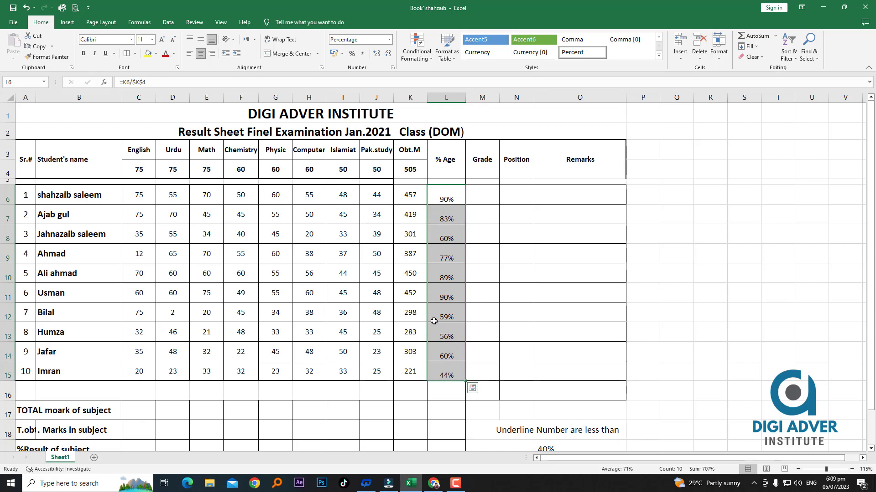
# Step: Switch to the ChatGPT Excel expert conversation in Chrome to get help with the Grade column
pyautogui.click(484, 200)
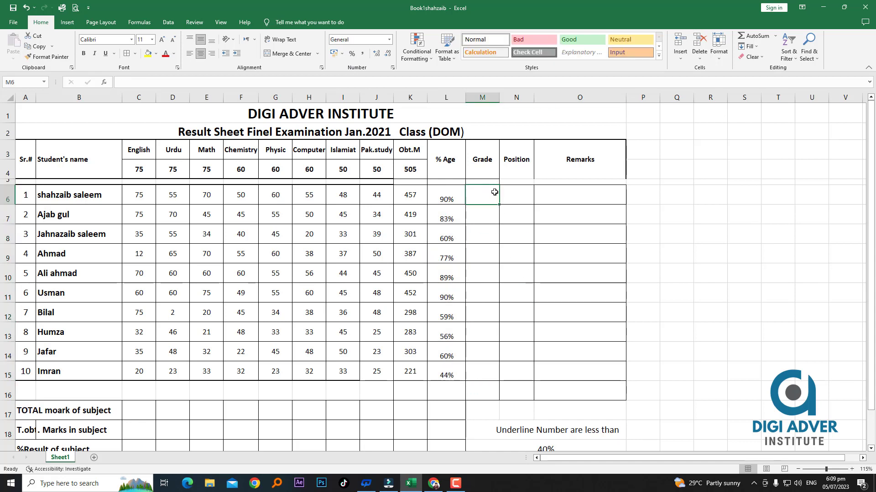
pyautogui.click(459, 198)
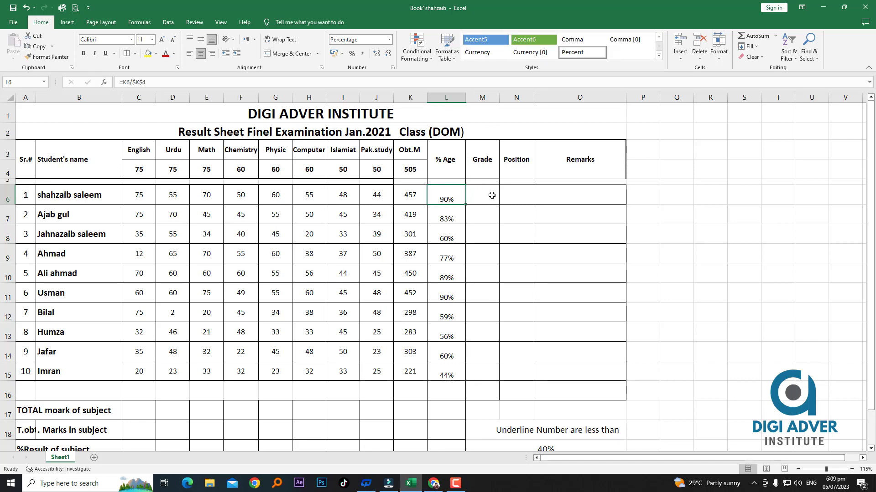
pyautogui.click(9, 82)
pyautogui.click(439, 484)
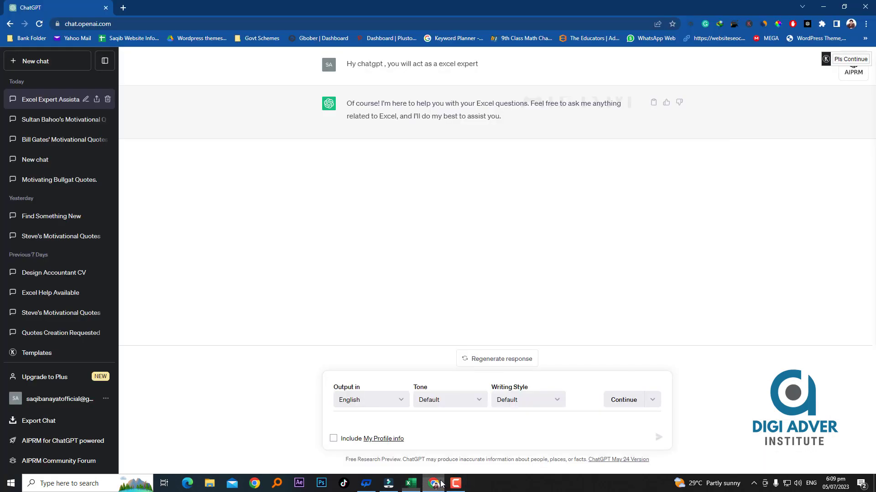
# Step: Start a new ChatGPT message with the line My reference Cell is "L6"
pyautogui.click(428, 423)
pyautogui.write('My refere')
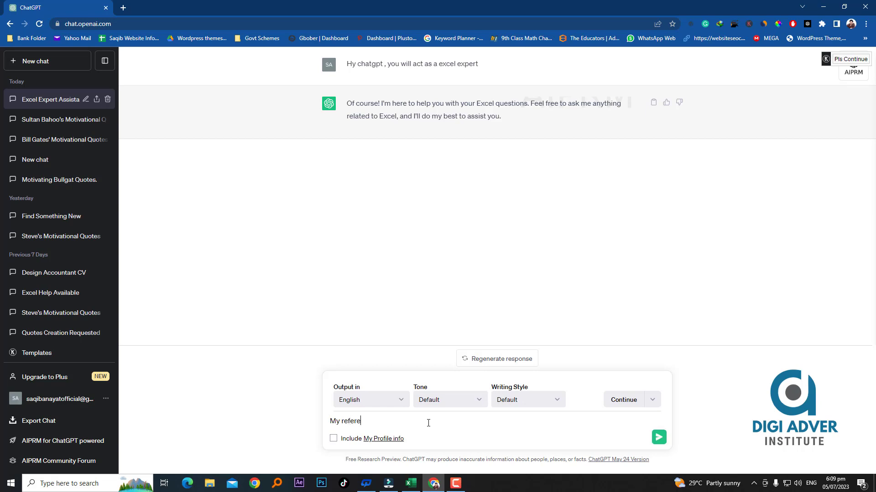
pyautogui.write('nce Cell is')
pyautogui.write(' ""')
pyautogui.write('L')
pyautogui.write('6')
pyautogui.hotkey('shift', 'Return')
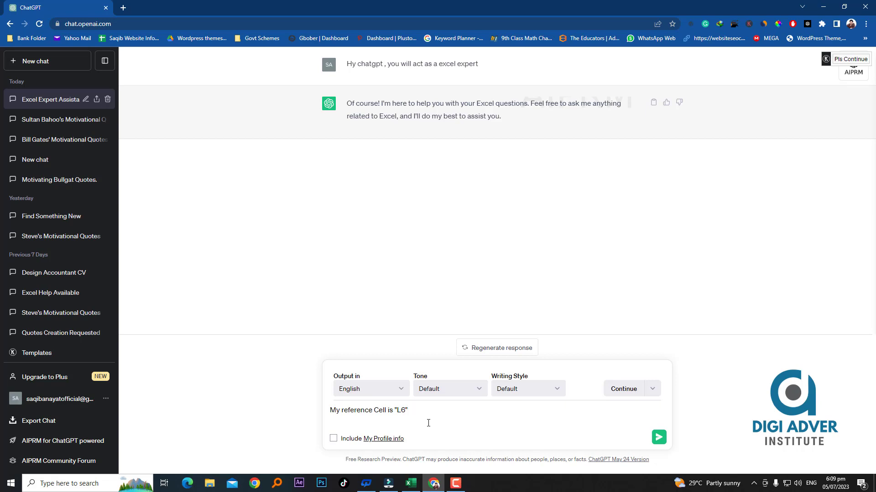
pyautogui.write('90%=A+')
pyautogui.hotkey('shift', 'Return')
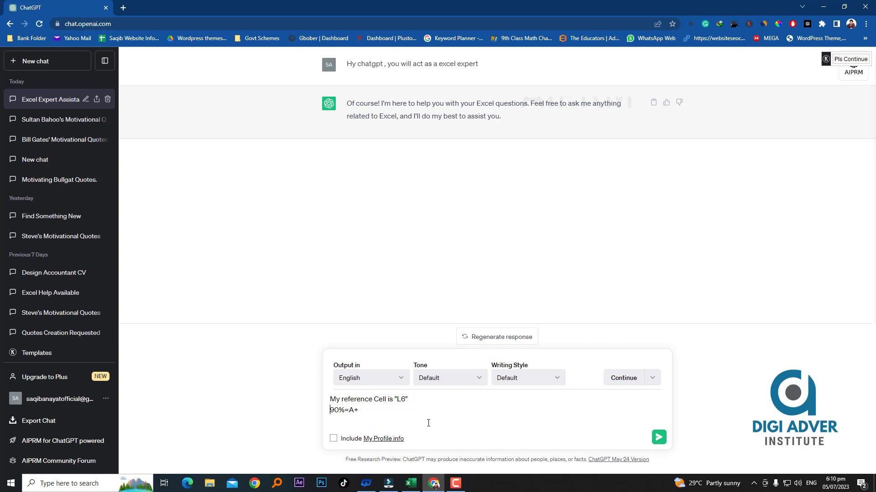
pyautogui.press('BackSpace')
pyautogui.press('BackSpace')
pyautogui.press('BackSpace')
pyautogui.press('BackSpace')
pyautogui.press('BackSpace')
pyautogui.press('BackSpace')
# Step: Add the rule "if the value is greater than and equal 90% then grade is A+" to the message
pyautogui.write('if the valis')
pyautogui.press('BackSpace')
pyautogui.write('ue is greater')
pyautogui.write('than and equal 90%')
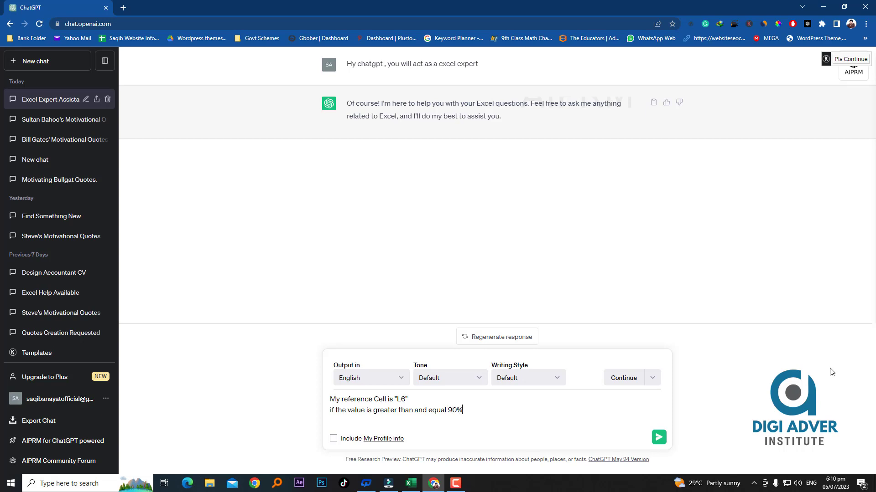
pyautogui.write(' then grade is A+')
# Step: Duplicate the 90% rule on a new line and change the copy to 80% with grade A
pyautogui.hotkey('shift', 'Home')
pyautogui.hotkey('ctrl', 'c')
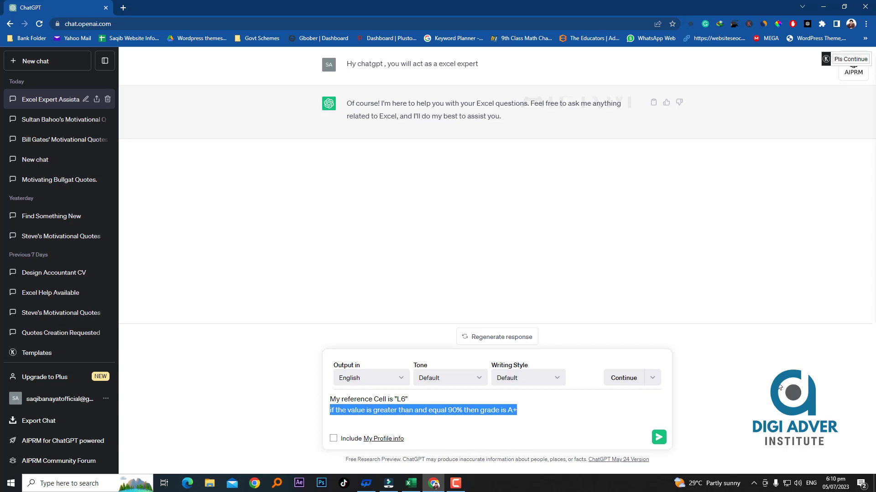
pyautogui.click(521, 409)
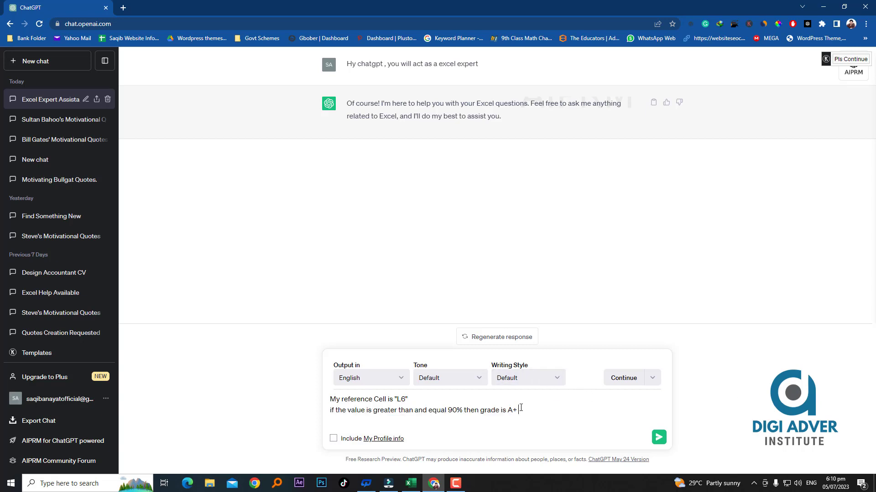
pyautogui.hotkey('shift', 'Return')
pyautogui.hotkey('ctrl', 'v')
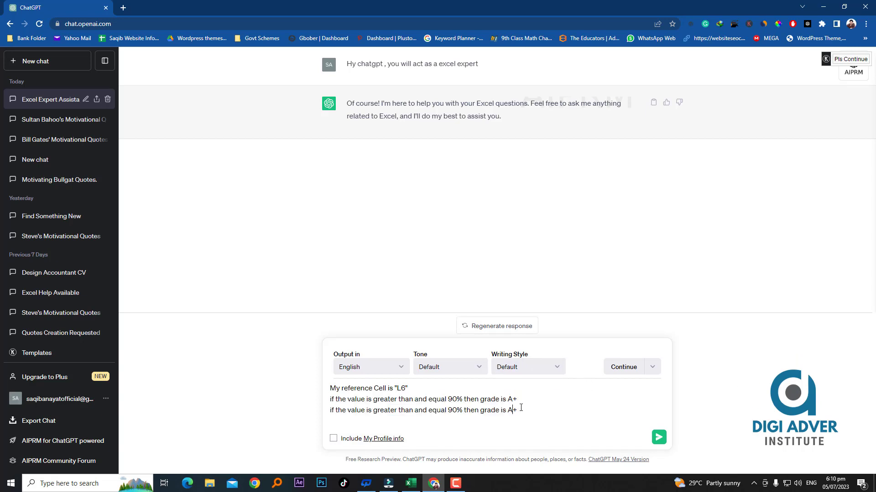
pyautogui.press('BackSpace')
pyautogui.write('8')
pyautogui.press('BackSpace')
# Step: Paste the copied rule on a new line and change it to 70% with grade B
pyautogui.hotkey('shift', 'Return')
pyautogui.hotkey('ctrl', 'v')
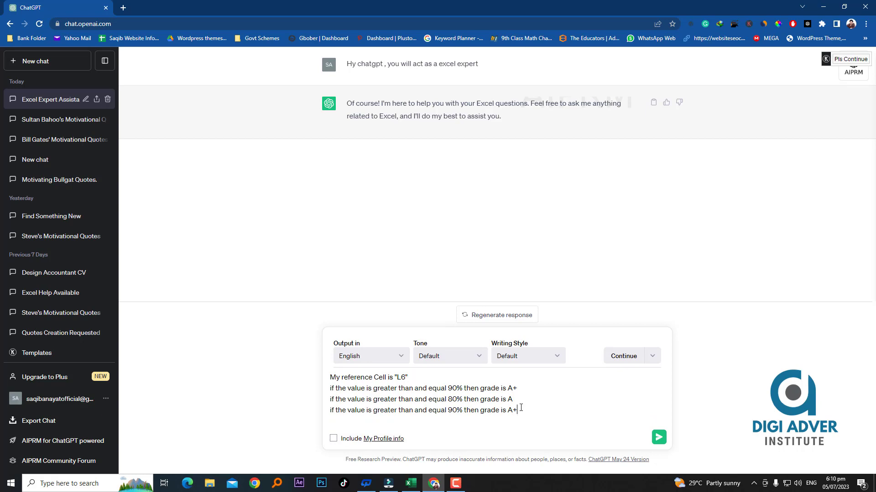
pyautogui.moveTo(452, 410); pyautogui.dragTo(447, 410)
pyautogui.write('7')
pyautogui.moveTo(518, 410); pyautogui.dragTo(510, 413)
pyautogui.write('B')
# Step: Paste the copied rule on a new line and change it to 60% with grade C
pyautogui.hotkey('shift', 'Return')
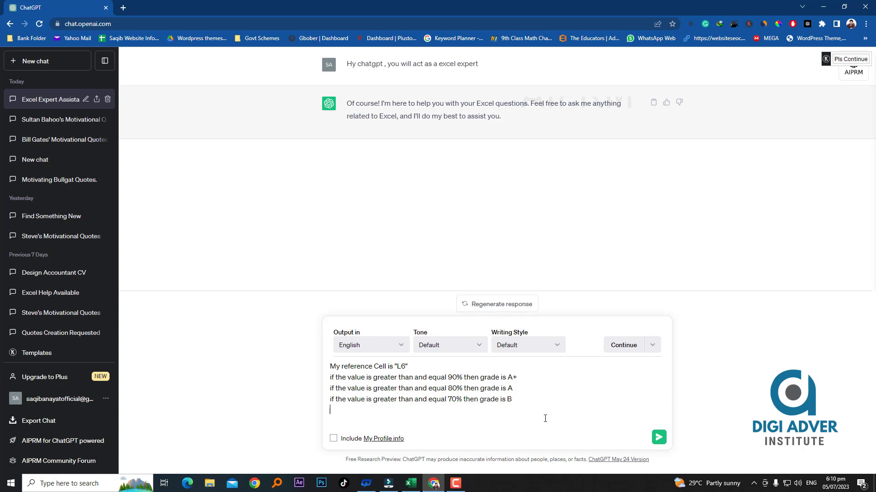
pyautogui.hotkey('ctrl', 'v')
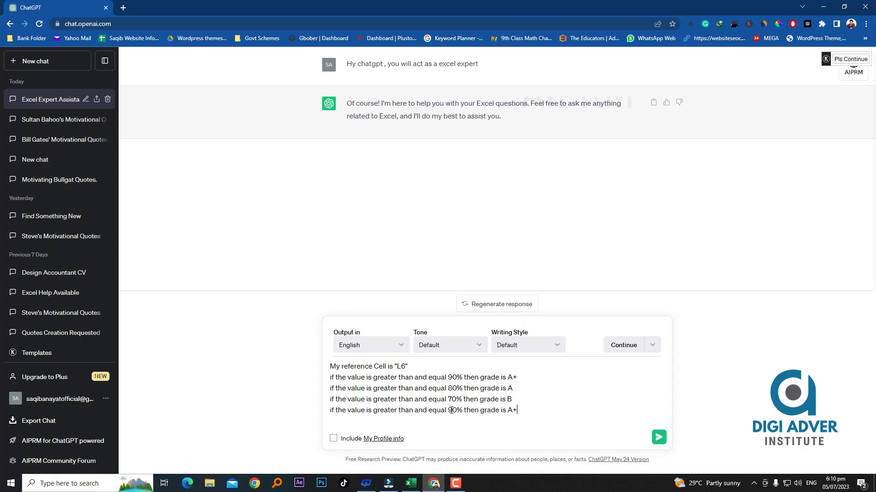
pyautogui.moveTo(452, 410); pyautogui.dragTo(448, 411)
pyautogui.write('6')
pyautogui.moveTo(520, 411); pyautogui.dragTo(509, 412)
pyautogui.write('C')
# Step: Add a last copy of the rule, changed to 50% with grade "D otherwise fail"
pyautogui.hotkey('shift', 'Return')
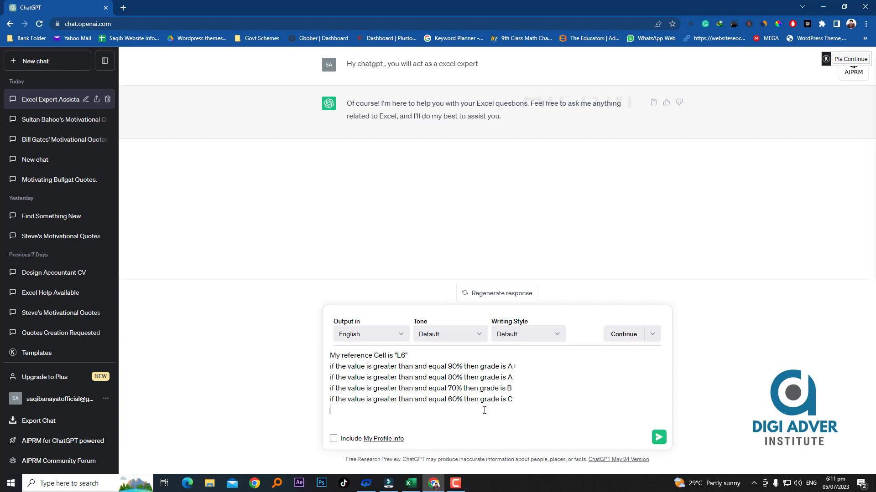
pyautogui.hotkey('ctrl', 'v')
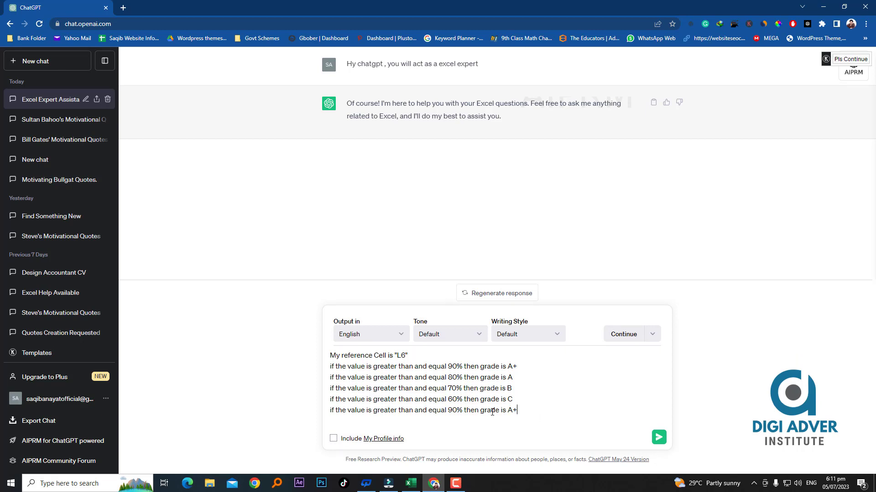
pyautogui.moveTo(456, 410); pyautogui.dragTo(449, 411)
pyautogui.click(453, 417)
pyautogui.write('5')
pyautogui.moveTo(517, 411); pyautogui.dragTo(508, 415)
pyautogui.write('D otherwise fail')
# Step: Put the line "Write the Grade formula for me :" at the start of the message and send it
pyautogui.hotkey('shift', 'Return')
pyautogui.press('Up')
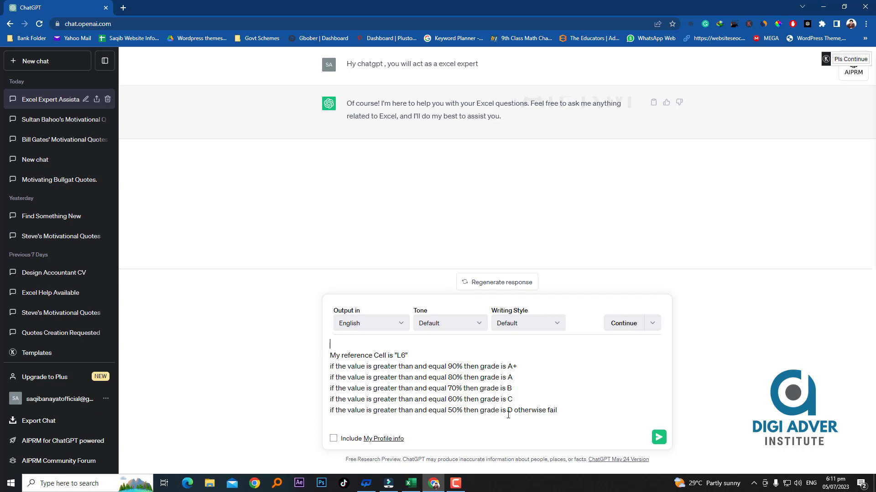
pyautogui.write('Write the Grade formula for me :')
pyautogui.press('Return')
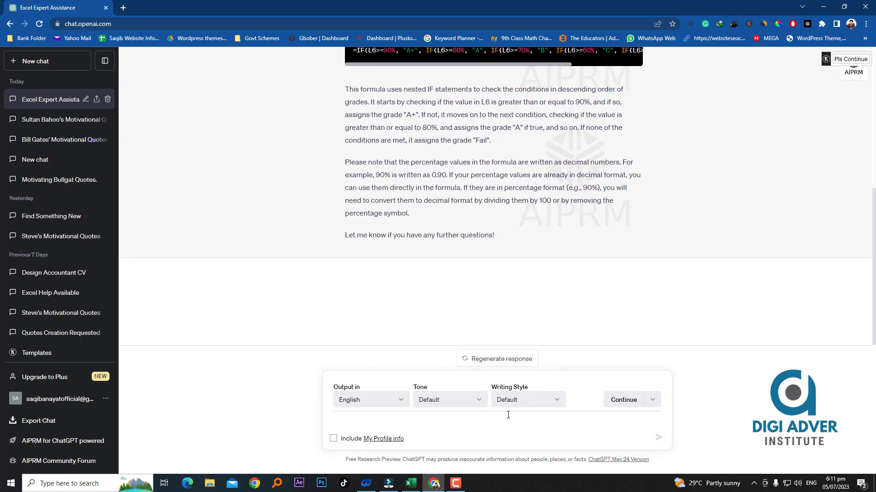
# Step: Copy the nested IF grade formula from ChatGPT's answer and paste it into cell M6 in Excel
pyautogui.scroll(3, 528, 326)
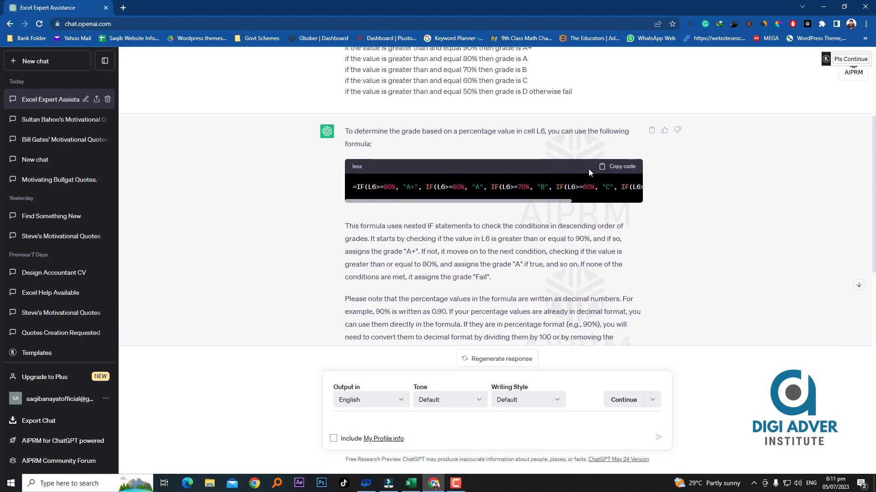
pyautogui.click(613, 172)
pyautogui.click(411, 483)
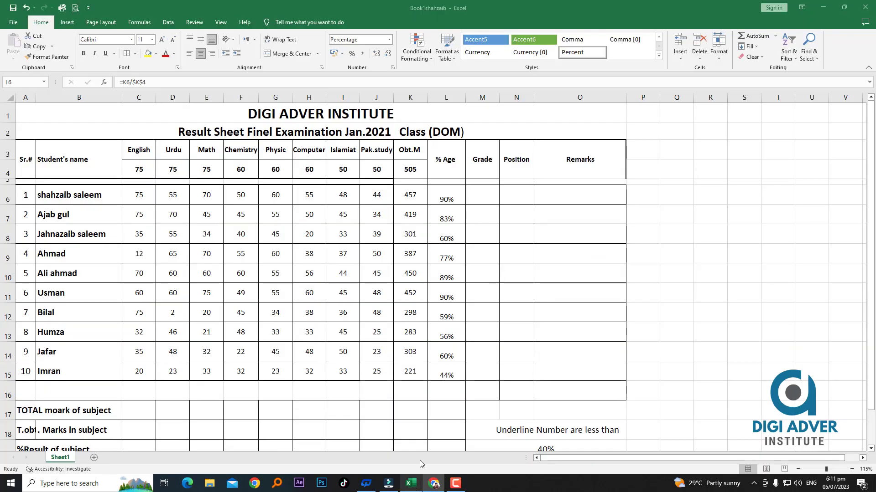
pyautogui.click(492, 192)
pyautogui.hotkey('ctrl', 'v')
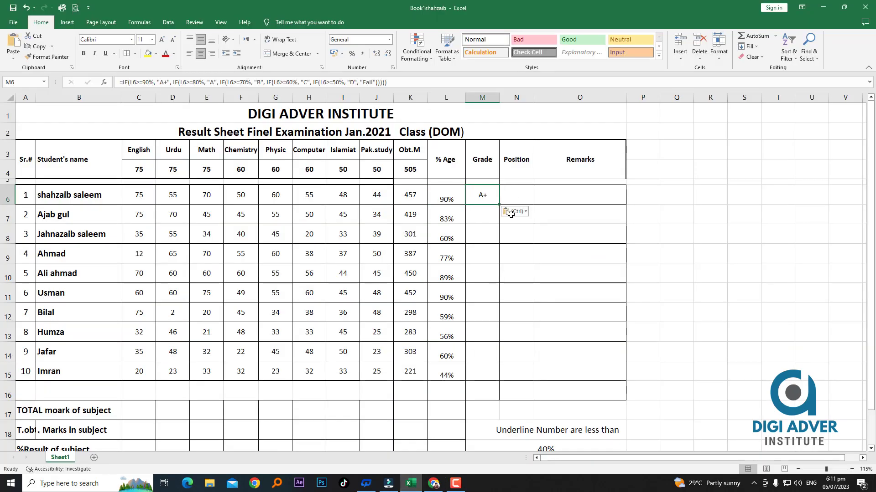
pyautogui.press('Return')
# Step: Fill the grade formula from M6 down to M15
pyautogui.click(485, 194)
pyautogui.moveTo(499, 205); pyautogui.dragTo(492, 378)
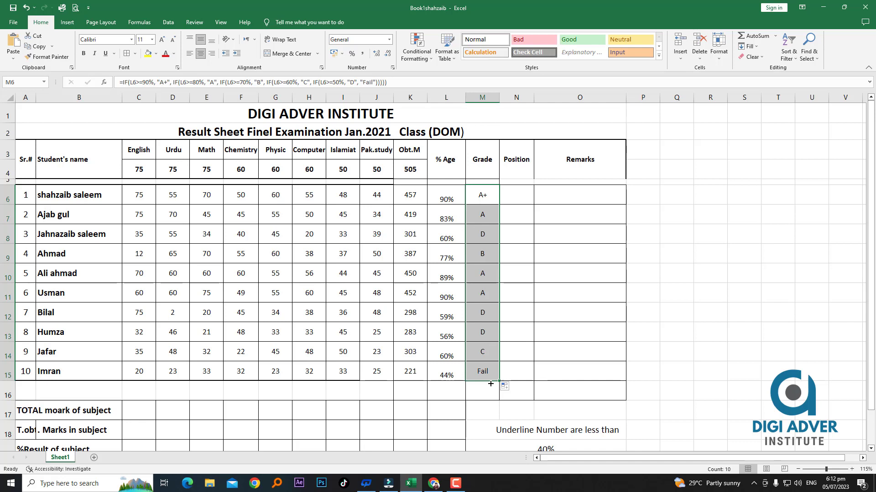
pyautogui.click(749, 315)
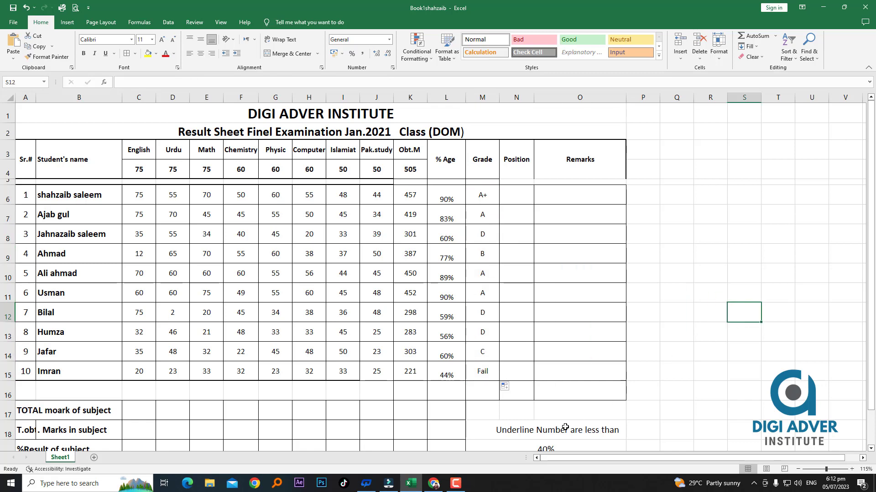
pyautogui.click(453, 486)
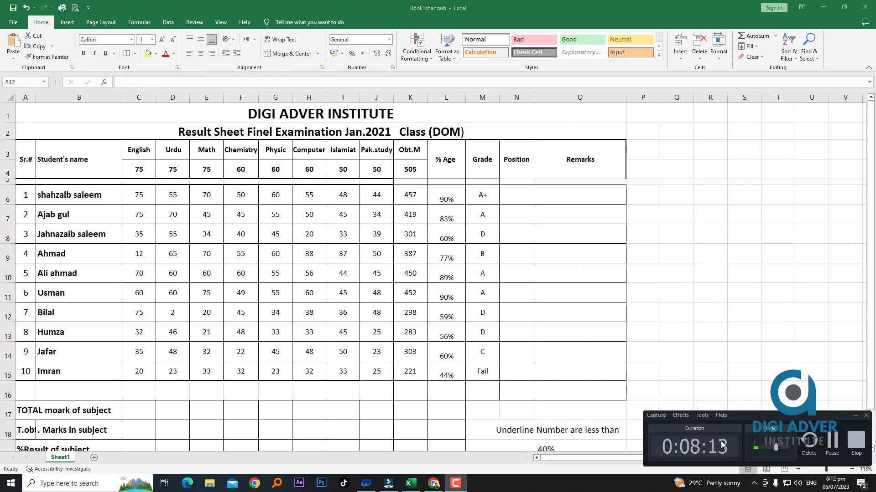
pyautogui.click(451, 488)
pyautogui.click(440, 486)
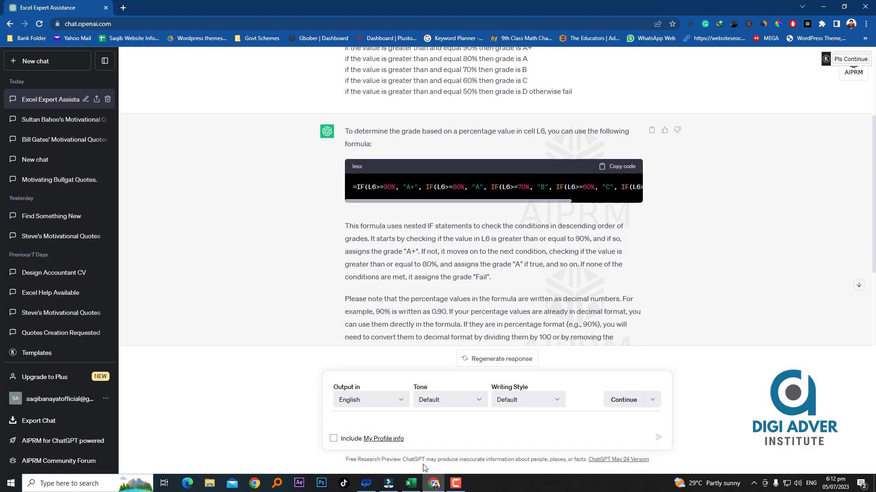
pyautogui.click(412, 482)
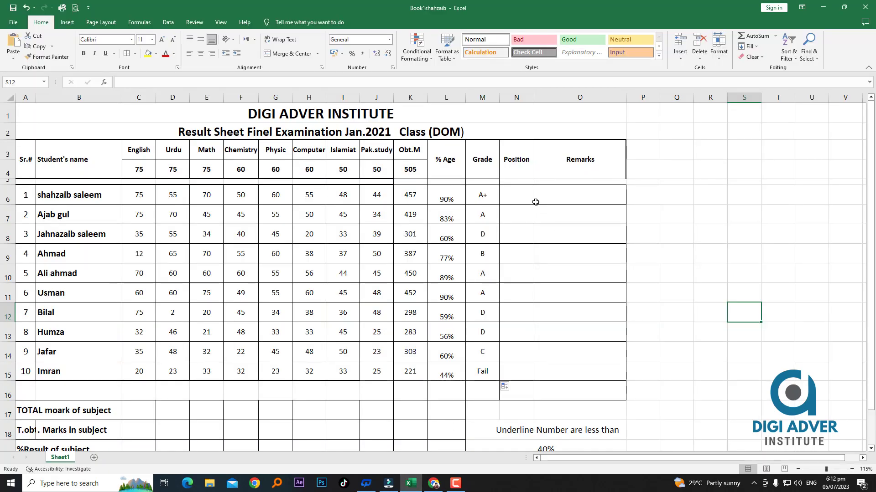
# Step: Switch to ChatGPT in Chrome and send the request "same write formula for Rank or Position in Class"
pyautogui.hotkey('alt', 'Tab')
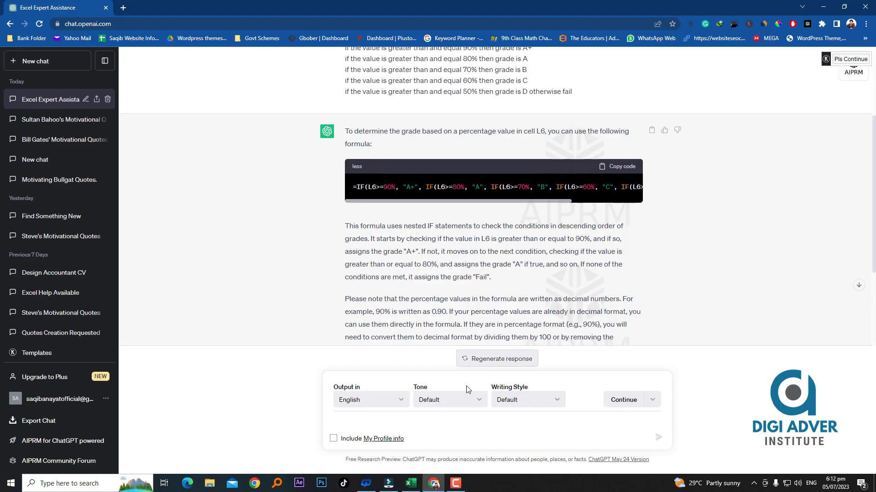
pyautogui.write('same w')
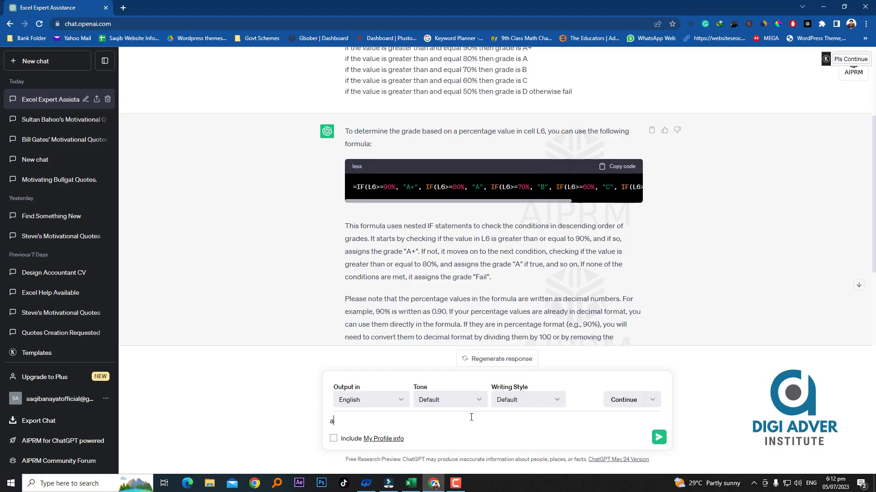
pyautogui.write('rite formula for Rank or Posi')
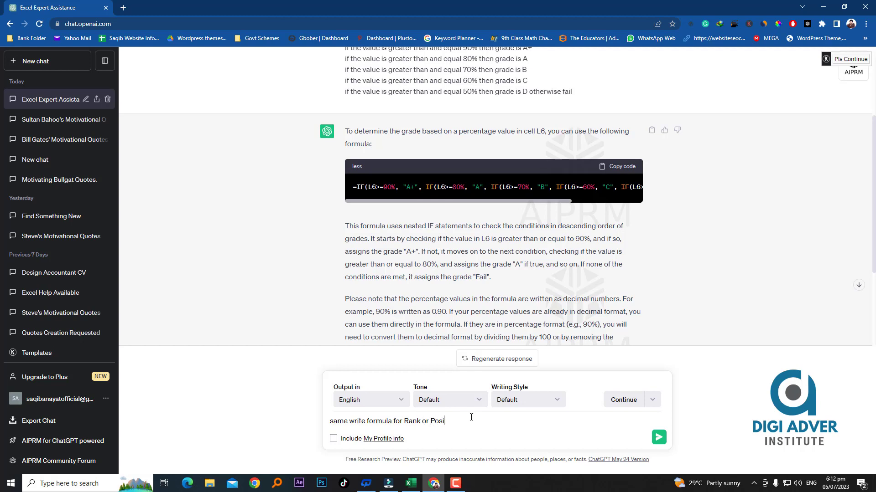
pyautogui.write('tion in Class')
pyautogui.press('Return')
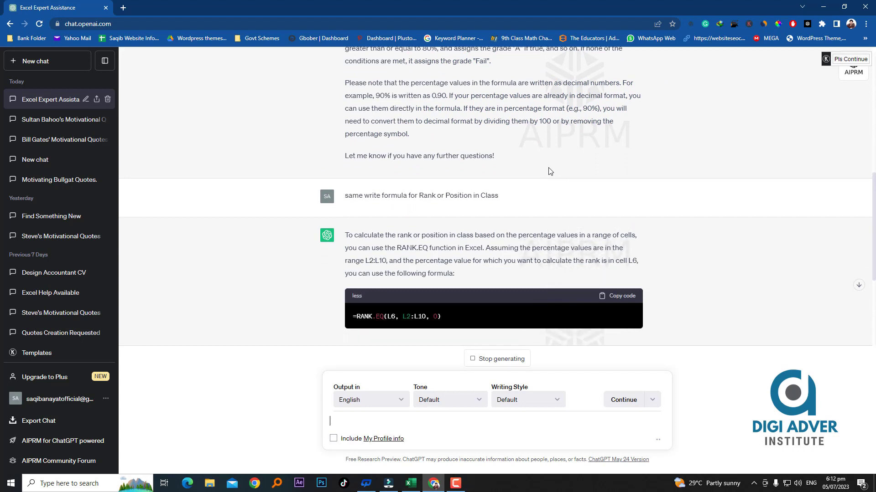
# Step: Copy ChatGPT's RANK.EQ formula into cell N6 in Excel and fill it down to N15
pyautogui.click(613, 297)
pyautogui.hotkey('alt', 'Tab')
pyautogui.click(524, 198)
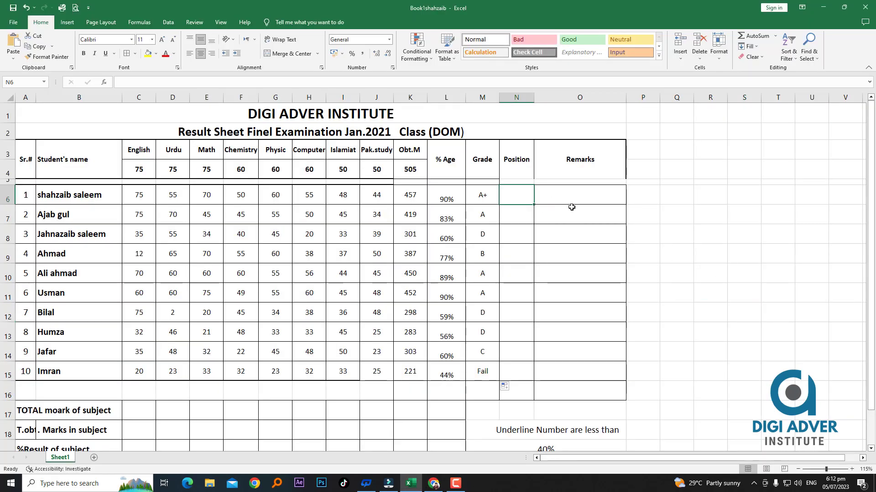
pyautogui.hotkey('ctrl', 'v')
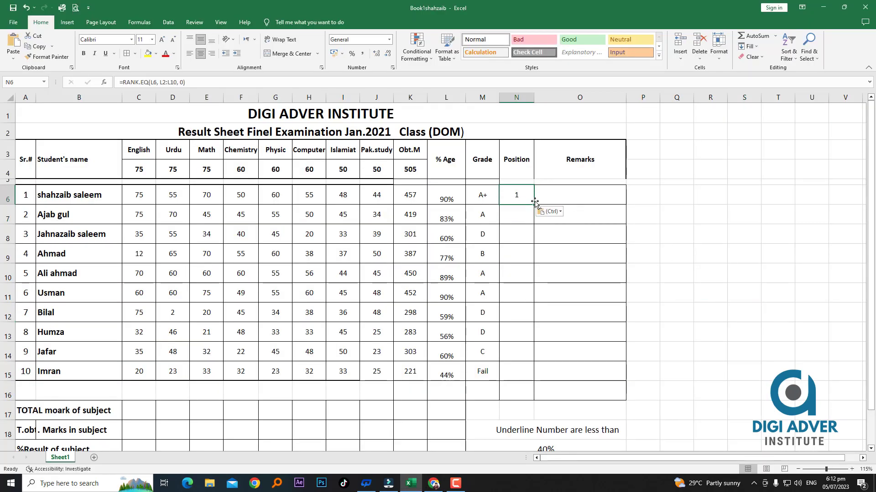
pyautogui.moveTo(534, 205); pyautogui.dragTo(534, 380)
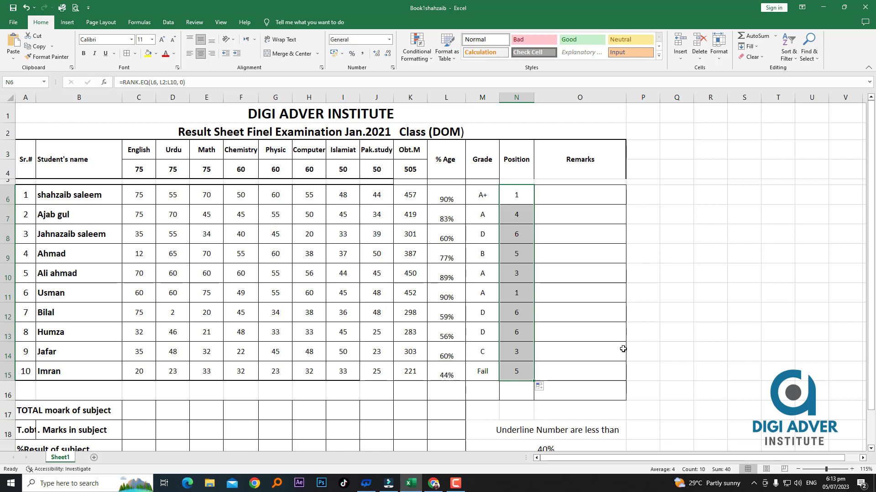
# Step: Switch to ChatGPT, copy the earlier Grade formula request into a new message and replace "Grade" with "Remarks" in its first line
pyautogui.click(435, 483)
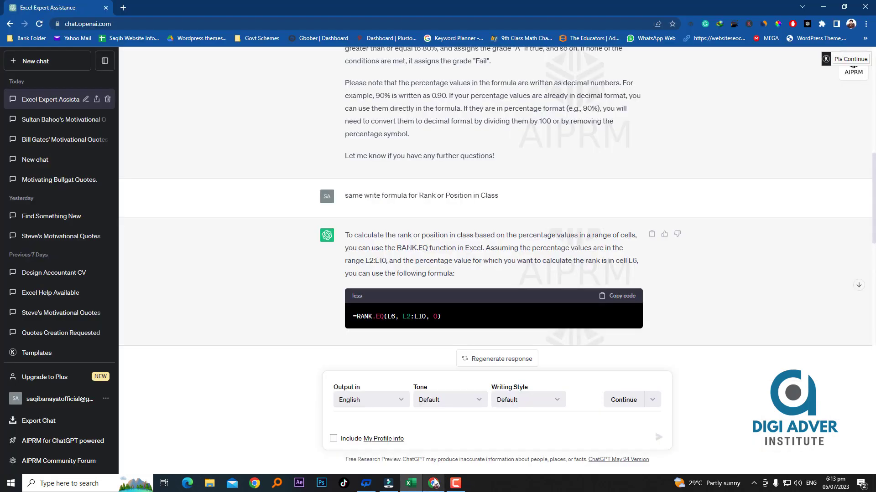
pyautogui.scroll(7, 456, 260)
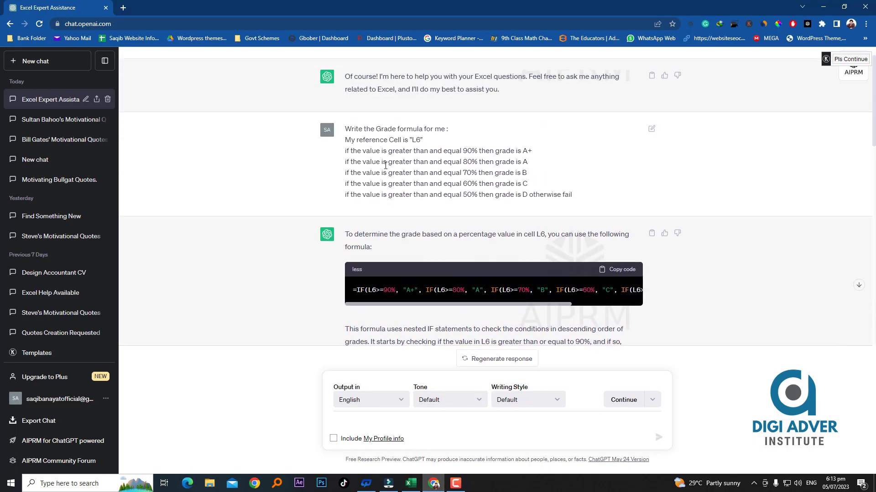
pyautogui.moveTo(345, 130); pyautogui.dragTo(588, 197)
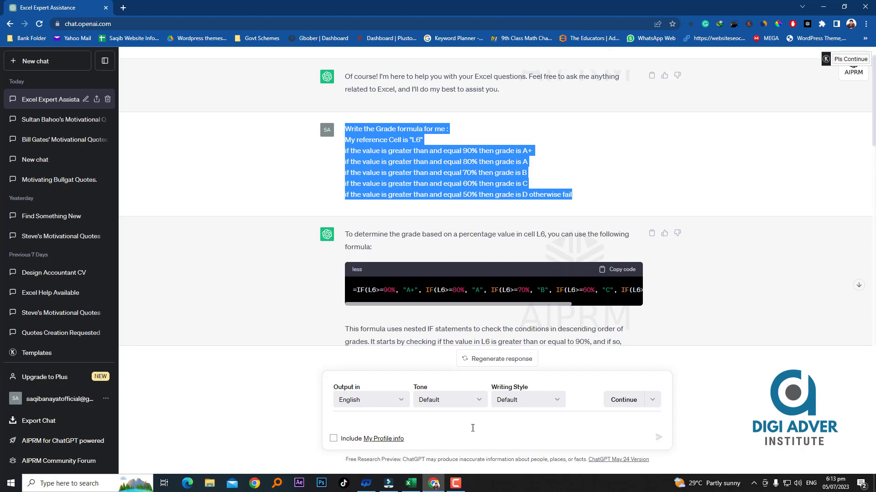
pyautogui.click(458, 425)
pyautogui.hotkey('ctrl', 'v')
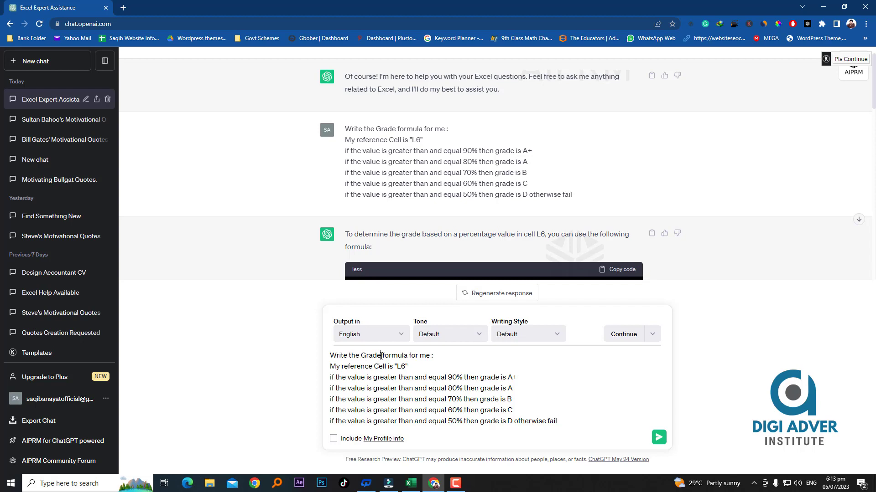
pyautogui.moveTo(380, 357); pyautogui.dragTo(361, 357)
pyautogui.press('BackSpace')
pyautogui.write('Remarks')
# Step: Replace the grades for 90%, 80%, 70%, 60% and 50% with Excellent, Very Good, Good, Better and Average
pyautogui.moveTo(517, 377); pyautogui.dragTo(510, 377)
pyautogui.write('Excellent')
pyautogui.moveTo(514, 389); pyautogui.dragTo(507, 389)
pyautogui.write('Very Good')
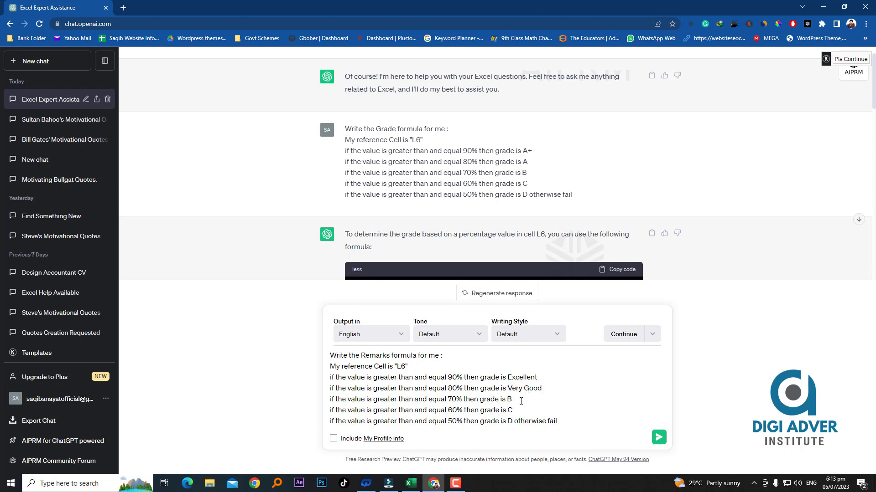
pyautogui.doubleClick(510, 399)
pyautogui.write('Good')
pyautogui.write('Better')
pyautogui.doubleClick(511, 422)
pyautogui.write('Average')
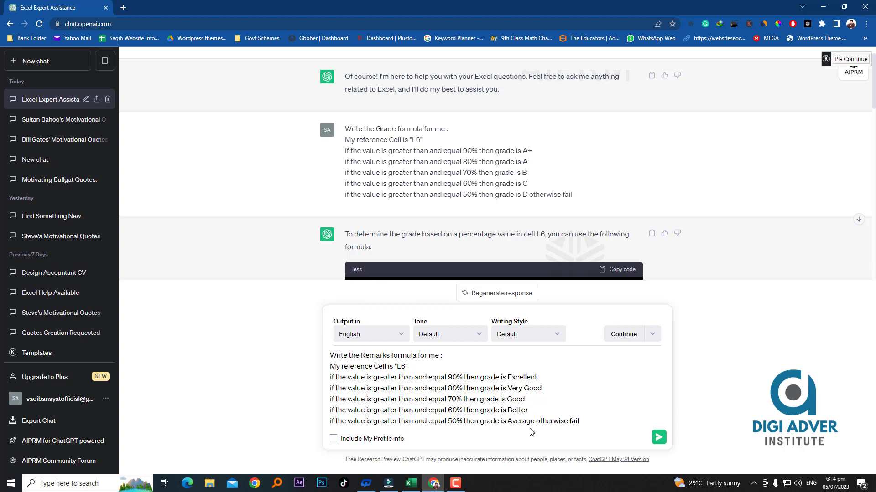
# Step: Replace the "fail" fallback in the Remarks request with "Nalla nalaiq" and send it to ChatGPT
pyautogui.doubleClick(571, 425)
pyautogui.write('"Nalla nalaiq')
pyautogui.click(659, 439)
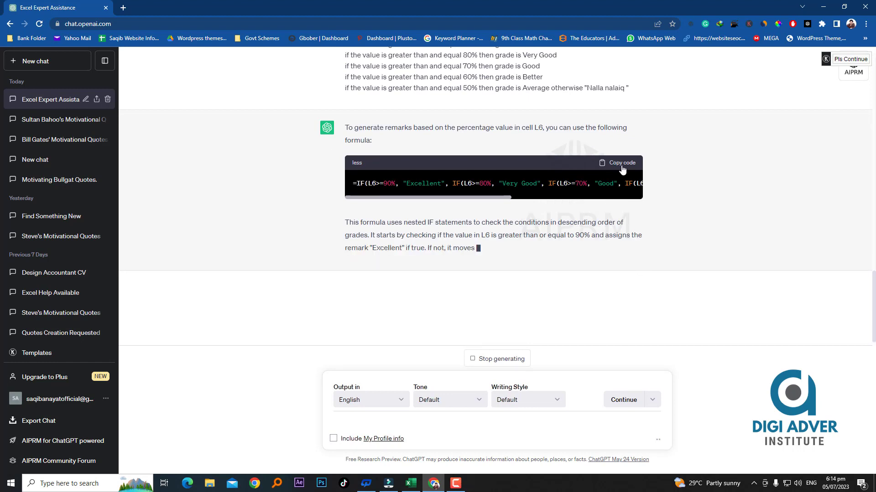
# Step: Copy ChatGPT's Remarks formula, switch to Excel, paste it into cell O6 and fill it down to O15
pyautogui.click(618, 138)
pyautogui.hotkey('alt', 'Tab')
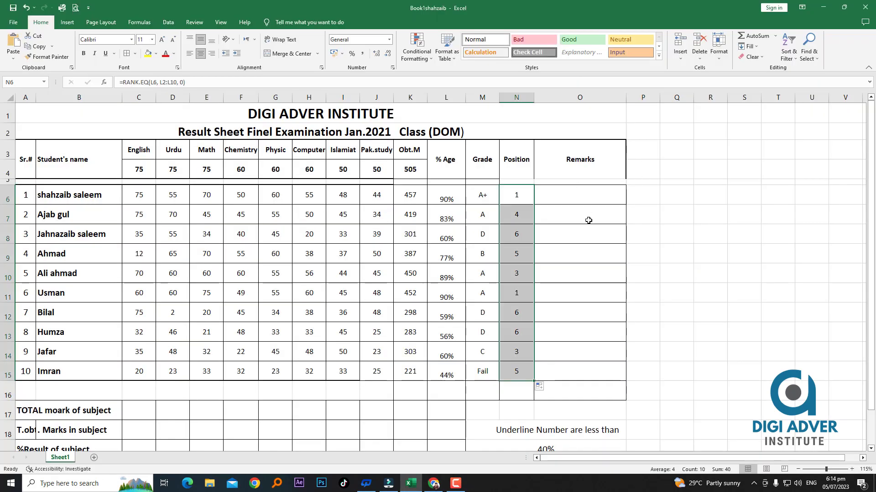
pyautogui.click(609, 197)
pyautogui.hotkey('ctrl', 'v')
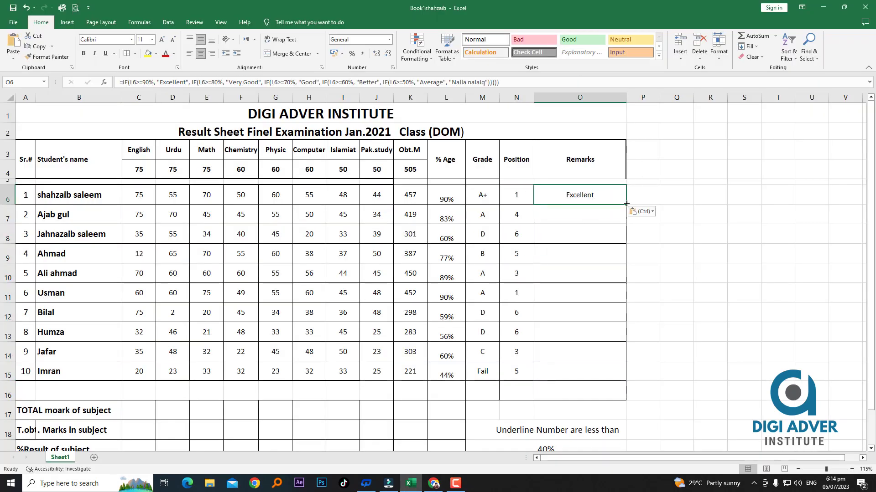
pyautogui.moveTo(626, 203); pyautogui.dragTo(624, 380)
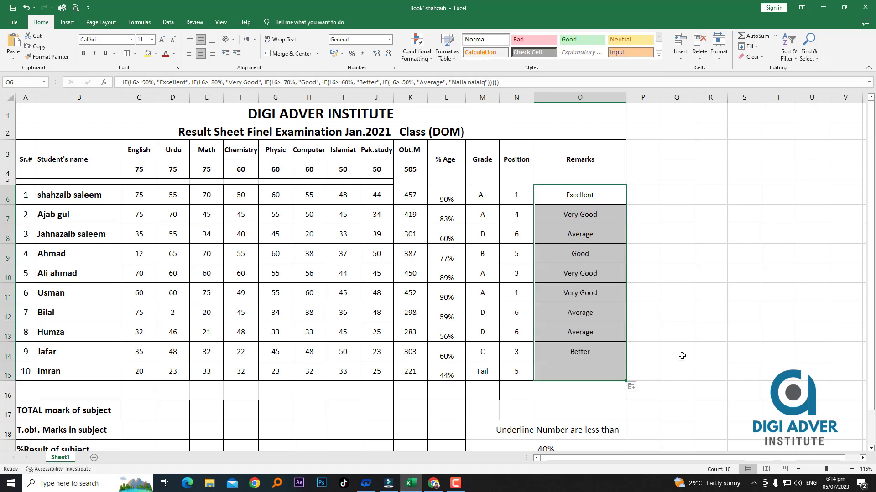
pyautogui.click(707, 352)
pyautogui.click(600, 374)
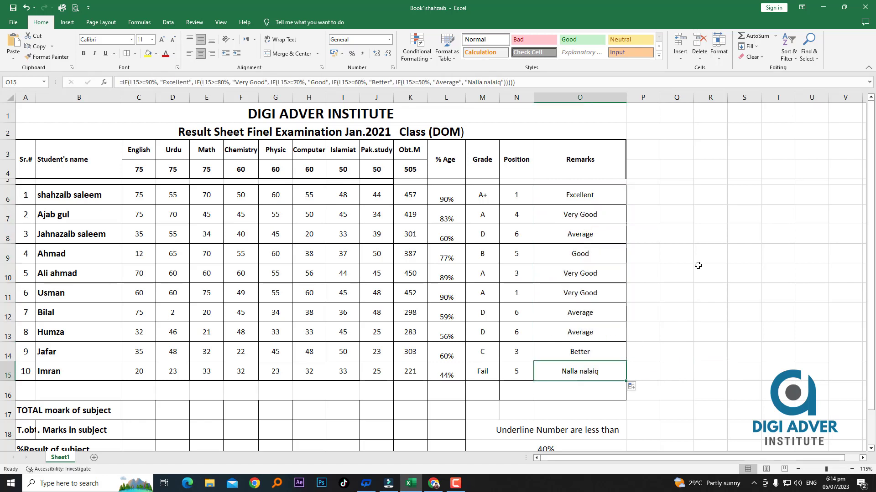
pyautogui.click(698, 265)
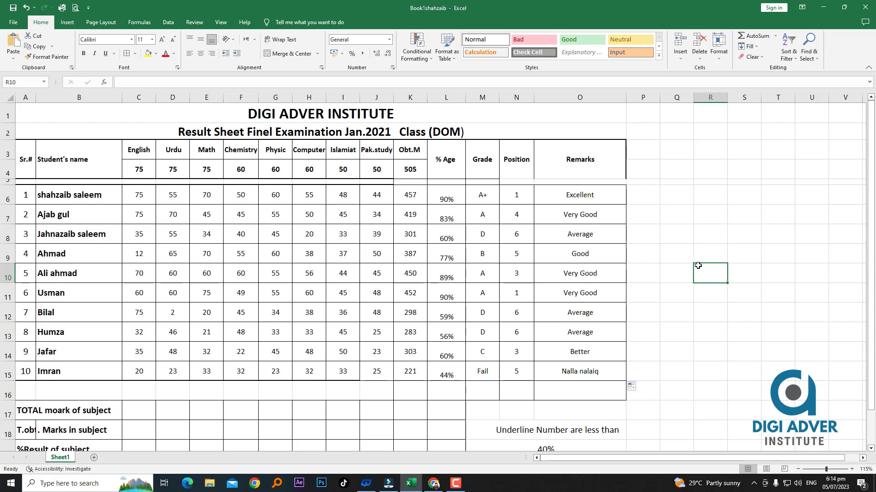
# Step: Widen the Chemistry column slightly and inspect the Grade formula in cell M6
pyautogui.click(669, 207)
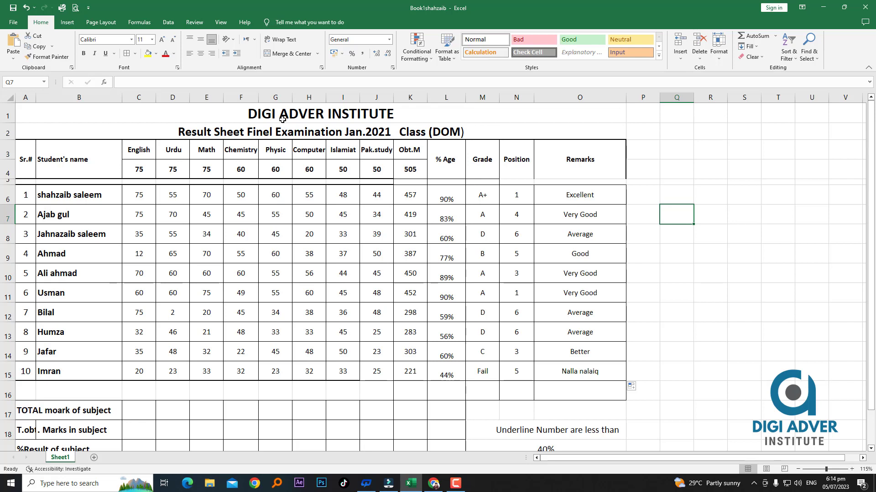
pyautogui.moveTo(256, 99); pyautogui.dragTo(260, 99)
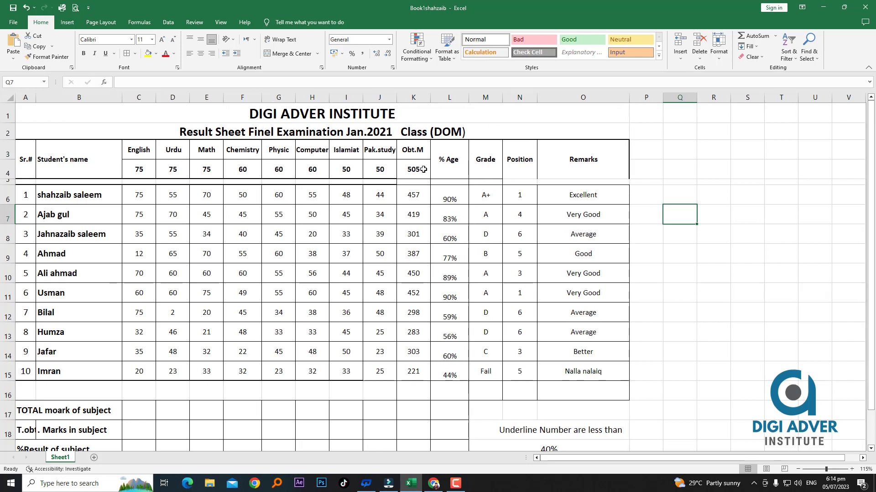
pyautogui.click(470, 193)
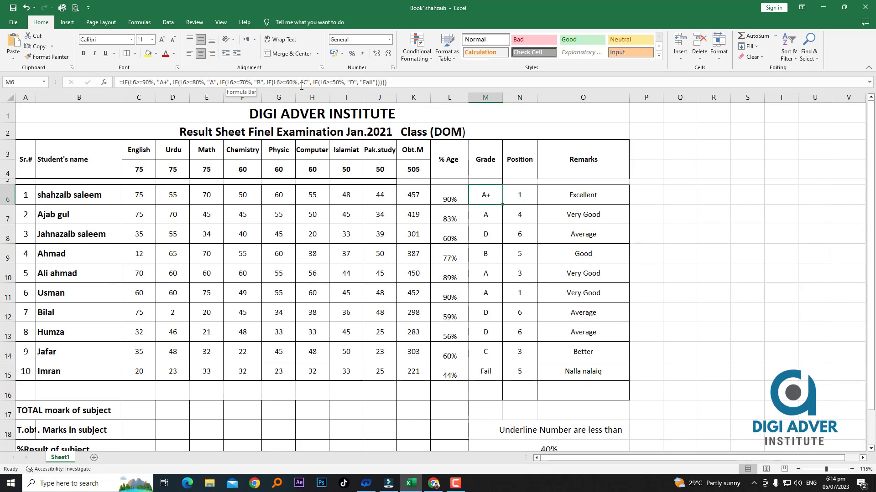
pyautogui.press('F2')
pyautogui.click(706, 169)
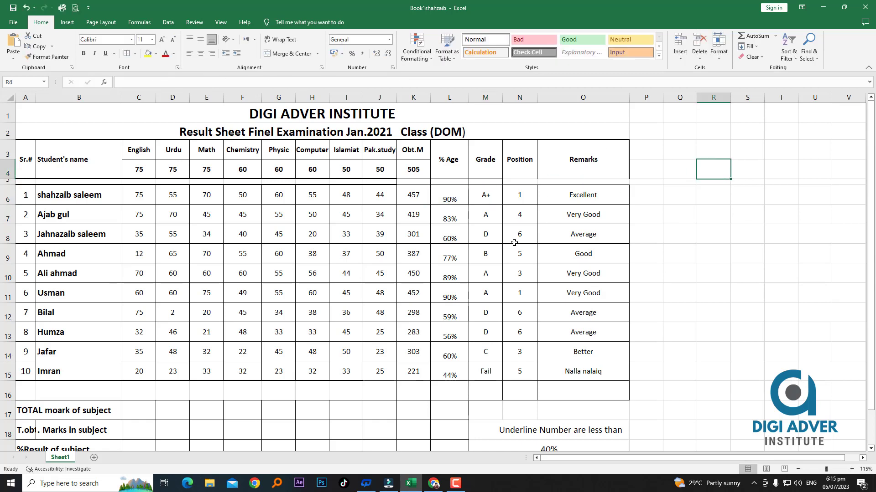
# Step: Correct the label in cell A17 below the student list to "TOTAL Mark of subject:"
pyautogui.scroll(-3, 514, 242)
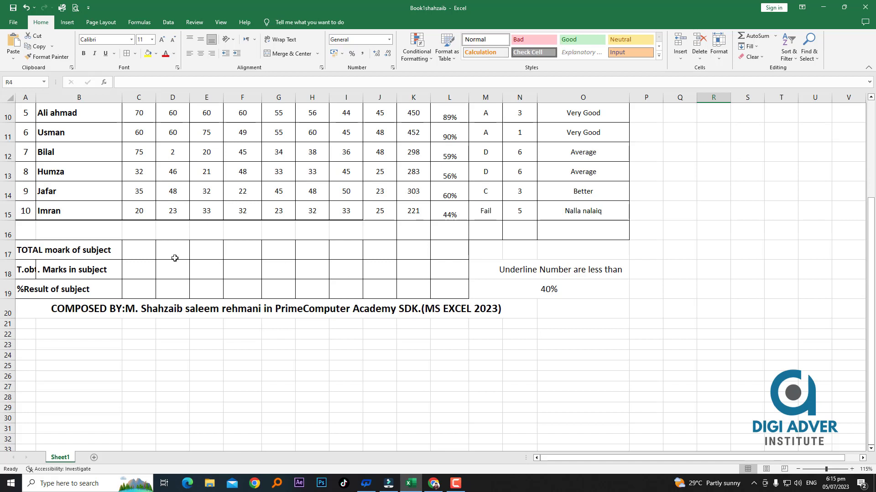
pyautogui.click(48, 252)
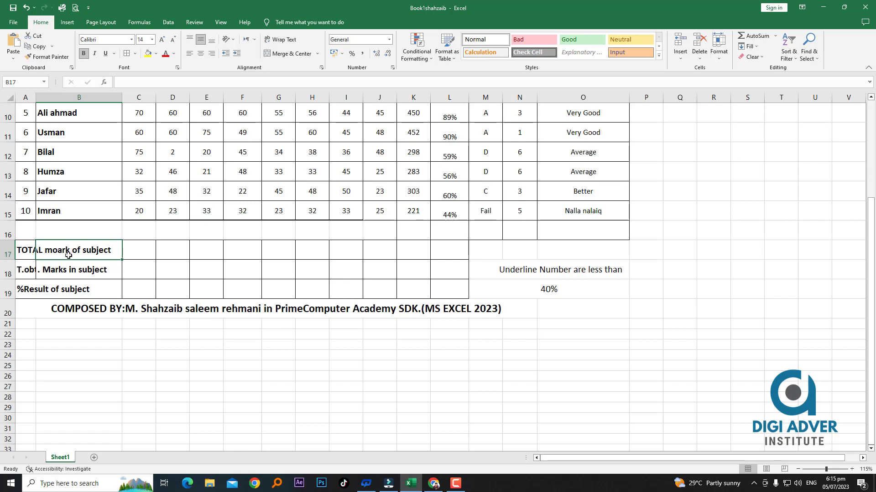
pyautogui.doubleClick(58, 250)
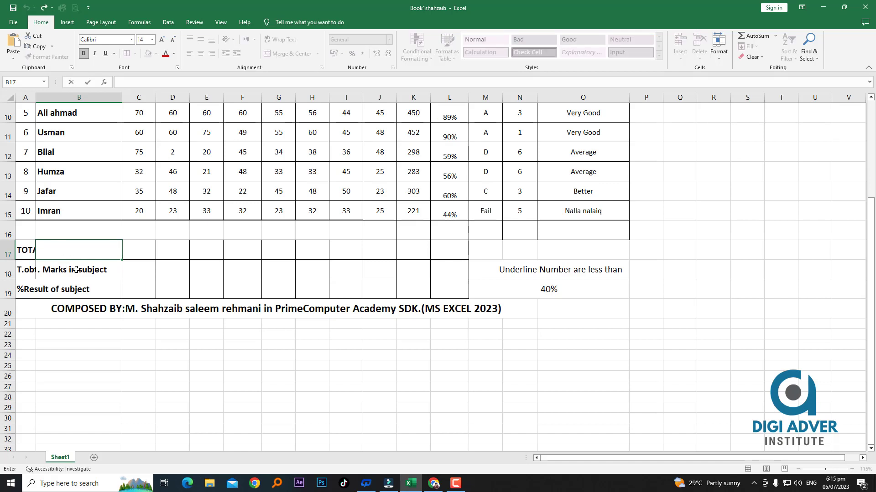
pyautogui.click(27, 250)
pyautogui.doubleClick(51, 250)
pyautogui.doubleClick(28, 250)
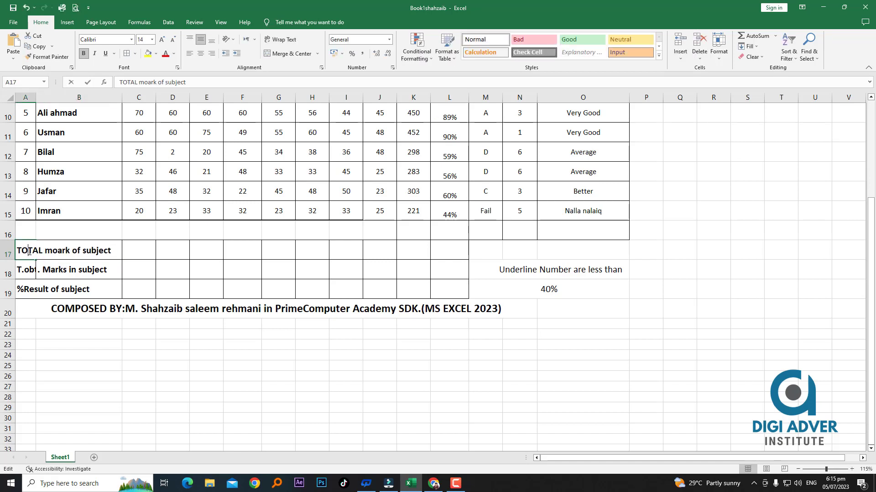
pyautogui.moveTo(72, 250); pyautogui.dragTo(45, 250)
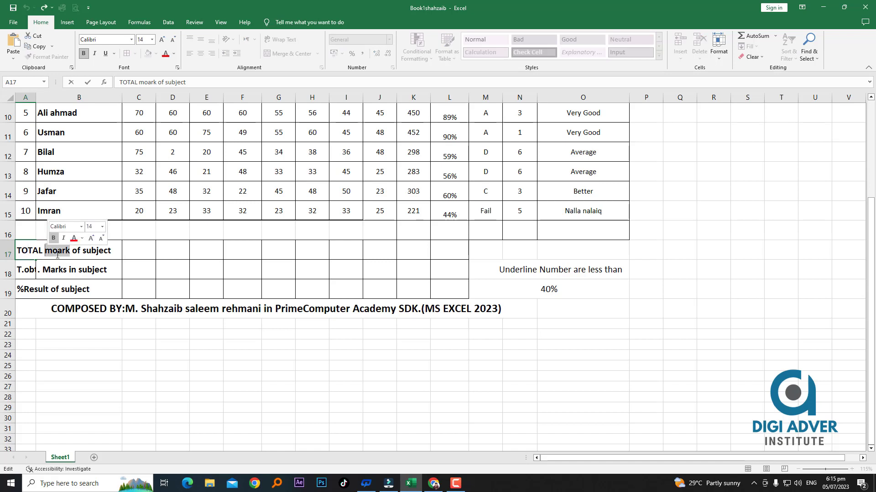
pyautogui.write('Mark')
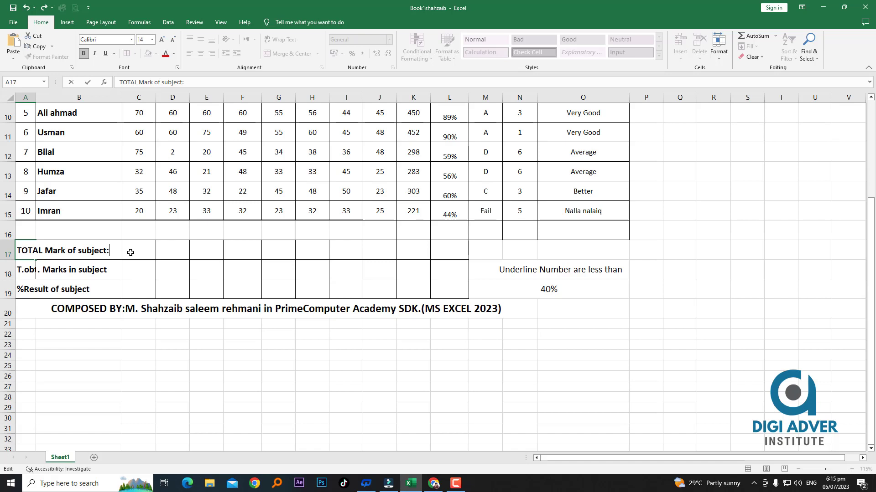
# Step: Add a colon to the end of the "Marks in subject" label in cell B18
pyautogui.doubleClick(117, 273)
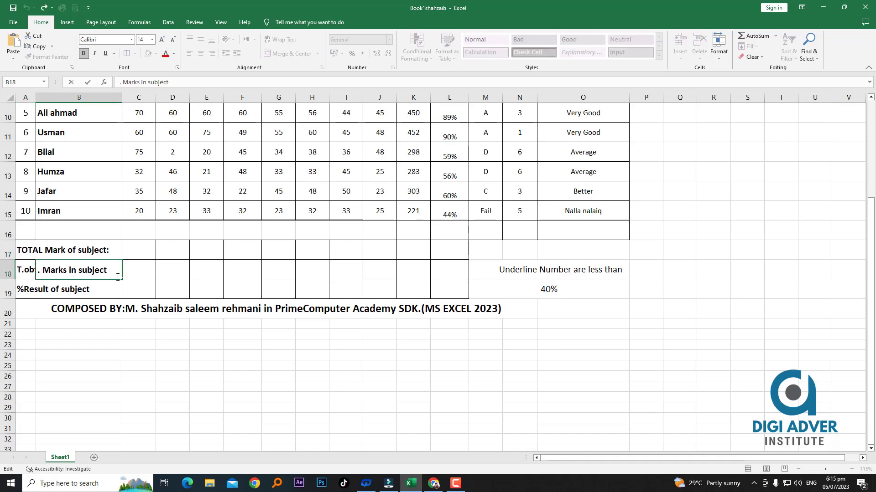
pyautogui.click(130, 313)
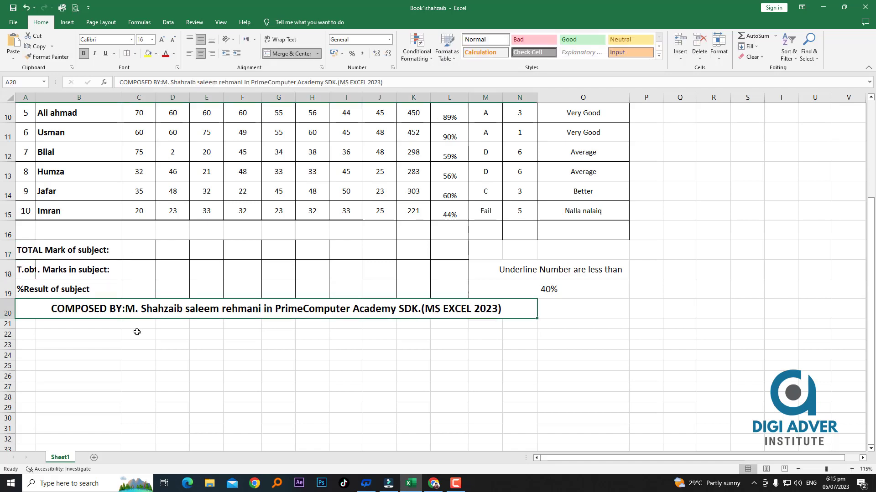
pyautogui.click(110, 345)
# Step: Widen column A slightly and delete the duplicate label text from cell B18
pyautogui.moveTo(36, 95); pyautogui.dragTo(39, 96)
pyautogui.click(69, 292)
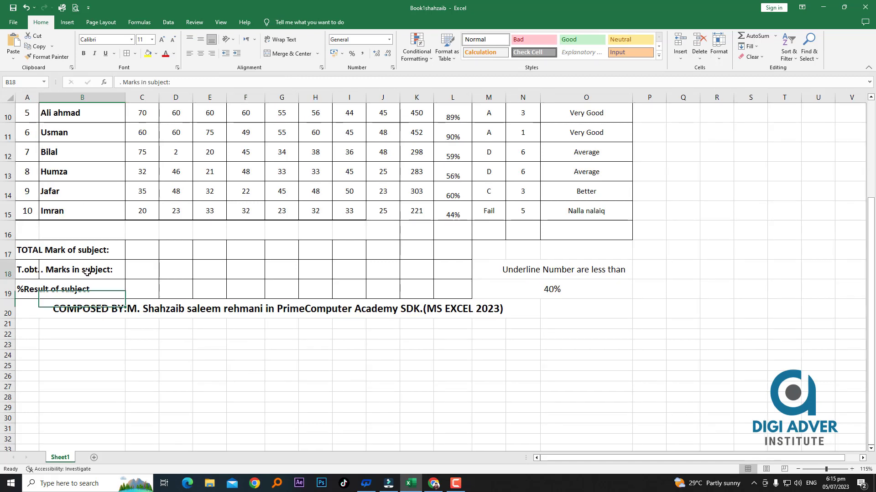
pyautogui.click(44, 274)
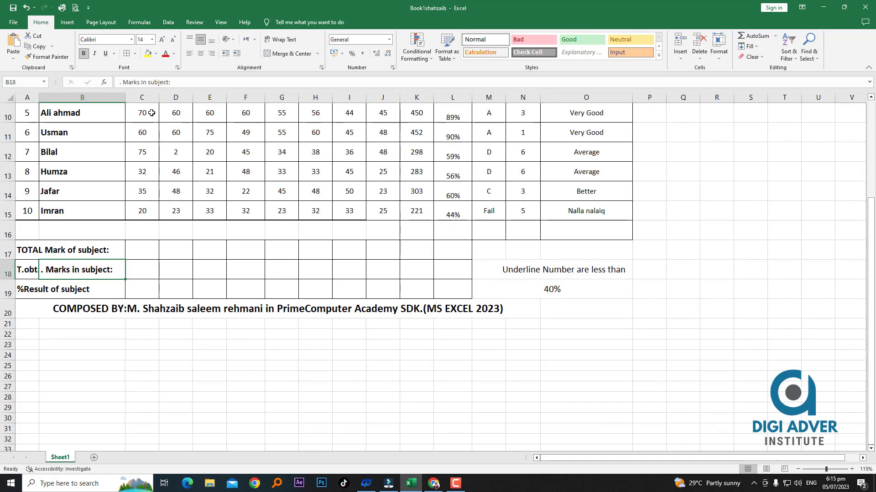
pyautogui.moveTo(170, 82); pyautogui.dragTo(118, 84)
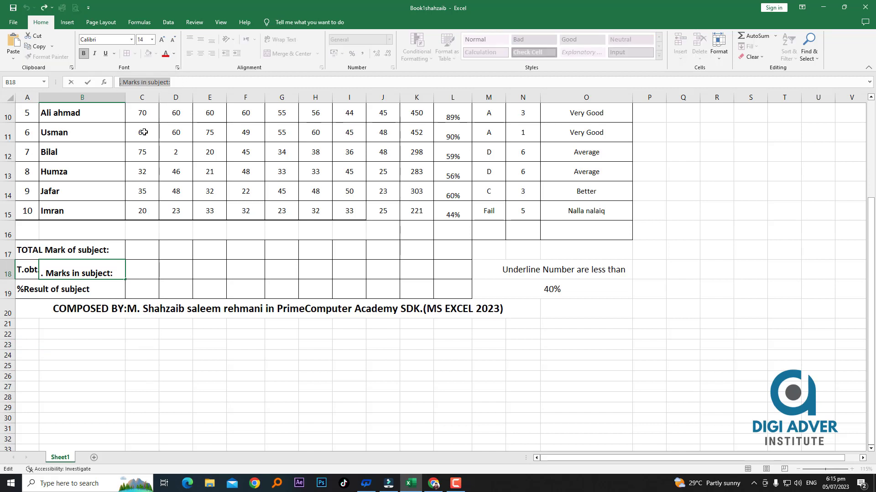
pyautogui.press('Delete')
pyautogui.click(31, 269)
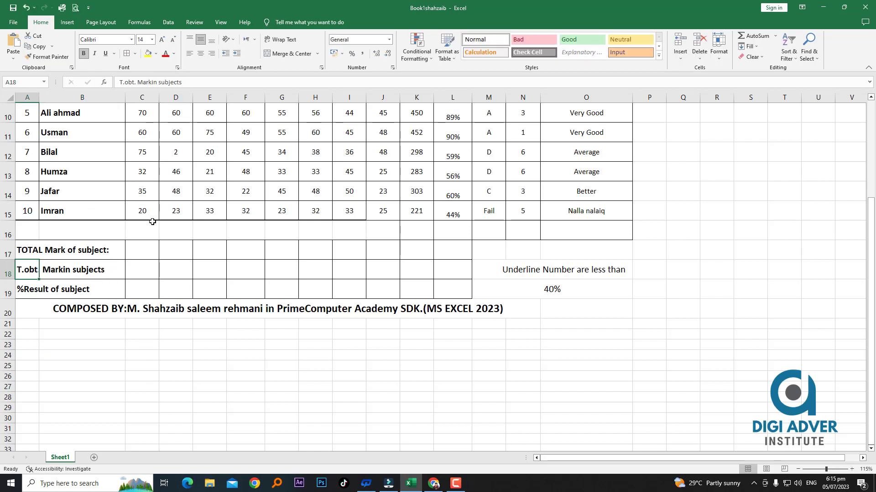
pyautogui.click(231, 400)
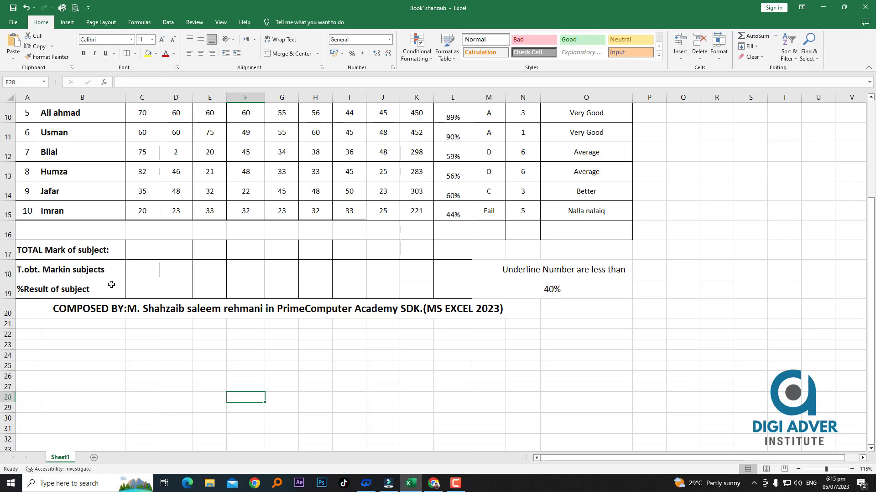
pyautogui.click(41, 272)
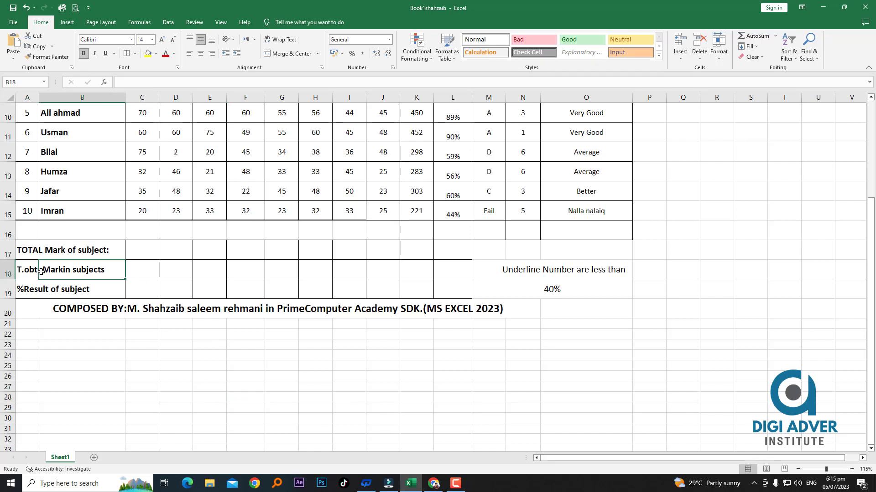
pyautogui.press('BackSpace')
pyautogui.click(275, 373)
# Step: Change "T.obt." at the start of the label in cell A18 to "T.Obt"
pyautogui.click(31, 270)
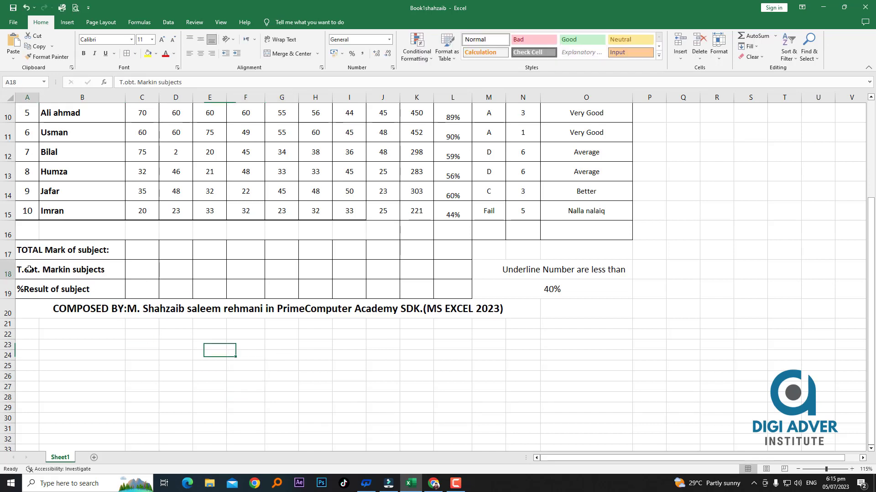
pyautogui.click(137, 83)
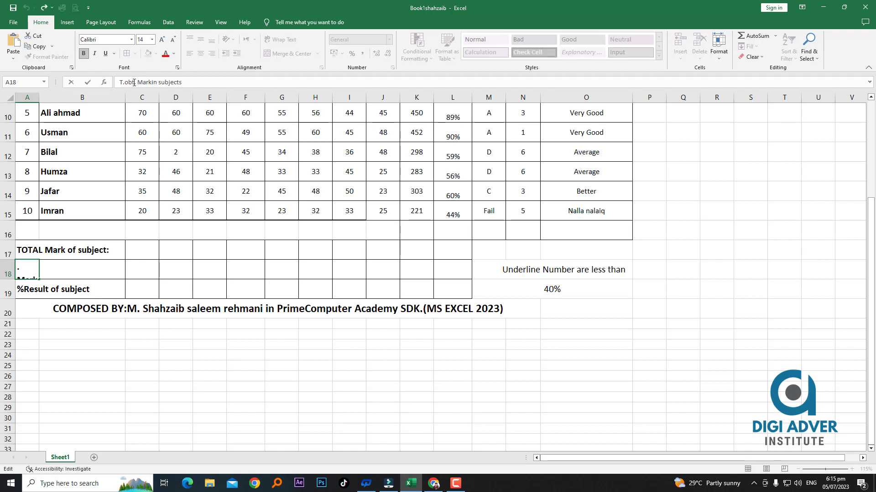
pyautogui.press('BackSpace')
pyautogui.press('BackSpace')
pyautogui.press('BackSpace')
pyautogui.press('BackSpace')
pyautogui.write('Ob')
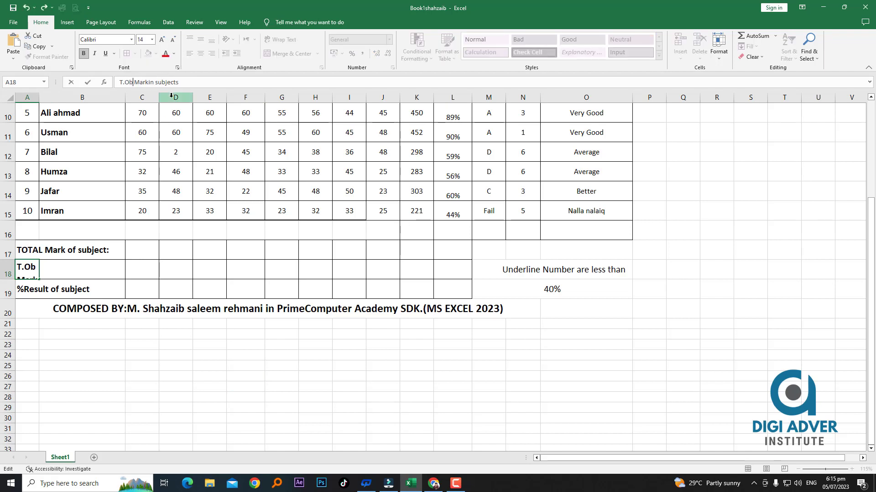
pyautogui.write('t')
pyautogui.click(661, 291)
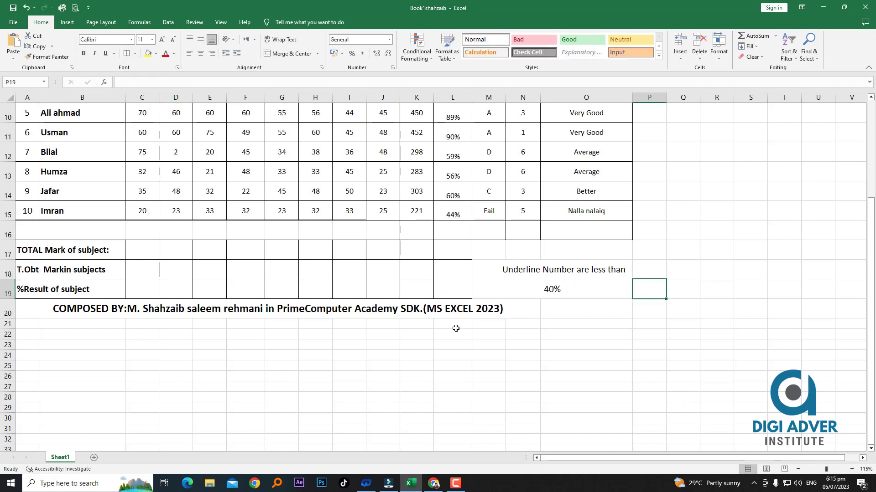
# Step: Try totalling the English marks in cell C17 with a SUM formula over C6:C15
pyautogui.click(246, 355)
pyautogui.click(134, 256)
pyautogui.scroll(3, 178, 327)
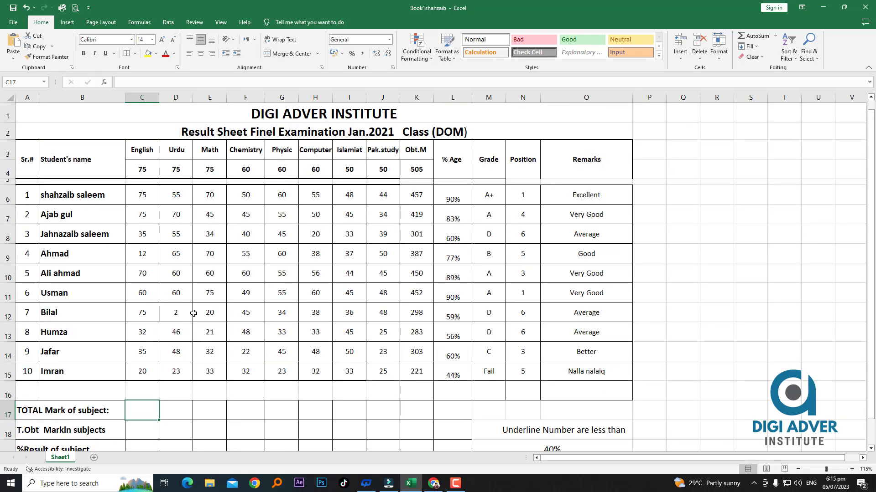
pyautogui.scroll(-1, 206, 335)
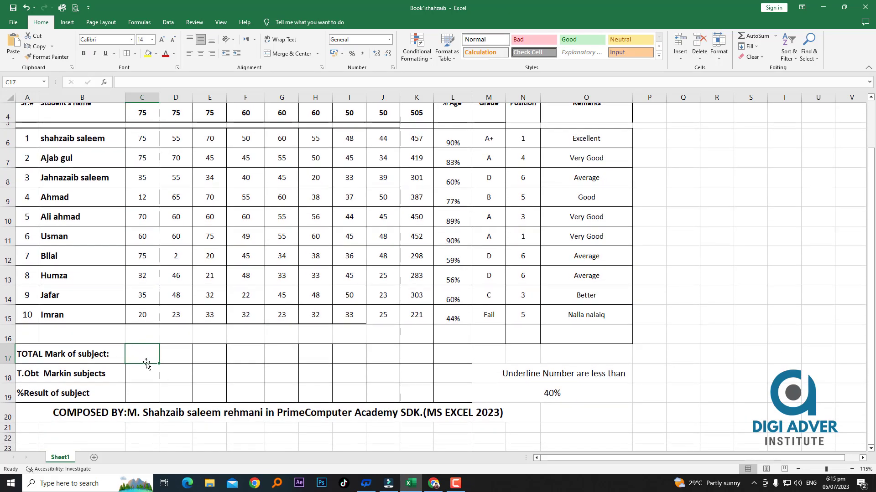
pyautogui.write('=sum(')
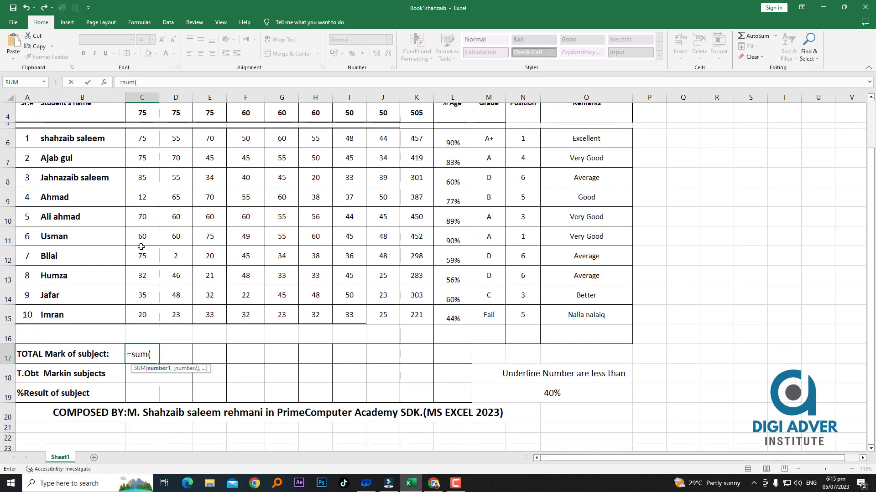
pyautogui.scroll(1, 142, 201)
pyautogui.moveTo(145, 196); pyautogui.dragTo(141, 365)
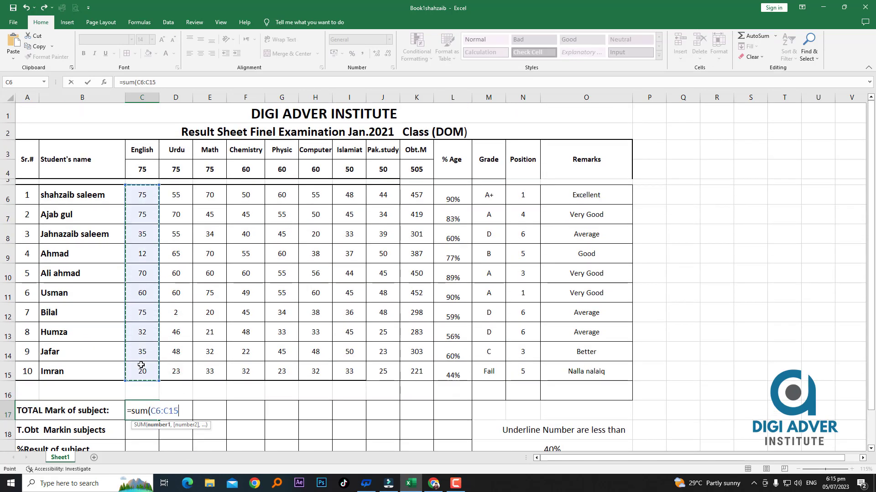
pyautogui.press('Return')
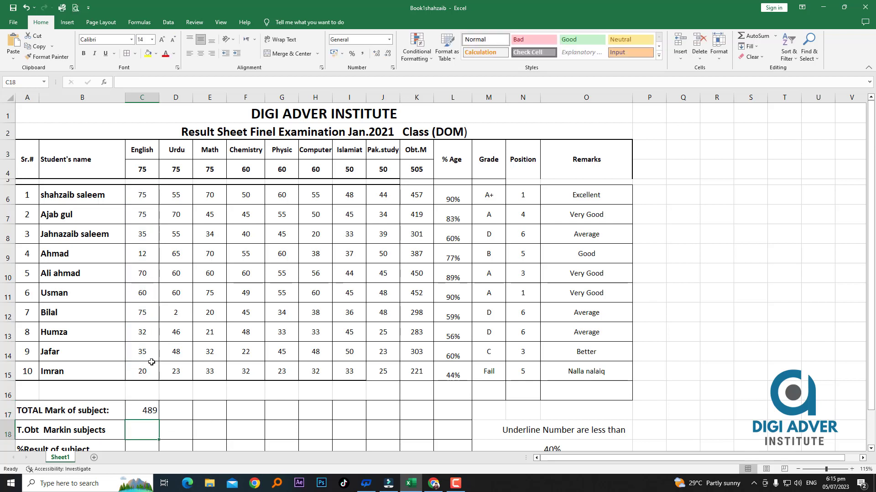
# Step: Clear the SUM formula from cell C17 and leave that empty cell selected
pyautogui.click(139, 412)
pyautogui.press('Delete')
pyautogui.click(259, 410)
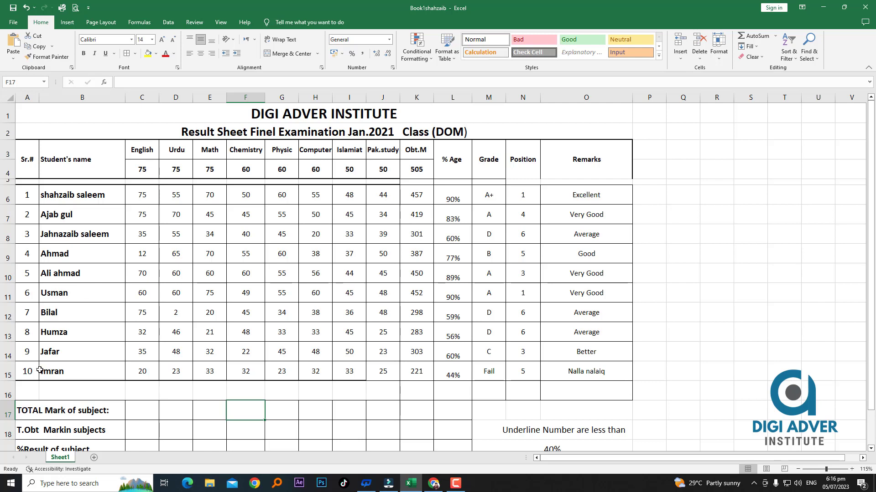
pyautogui.click(142, 413)
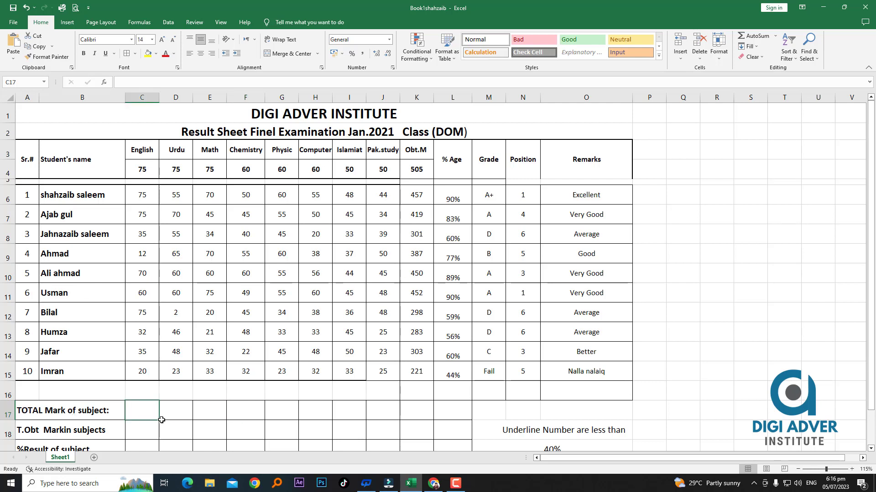
# Step: Enter the formula =C4*10 in cell C17 to calculate the total English marks
pyautogui.write('=')
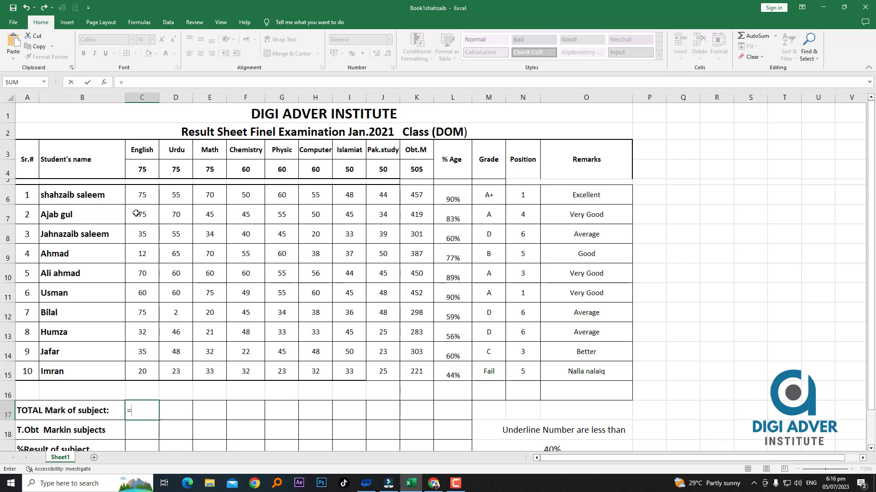
pyautogui.click(144, 168)
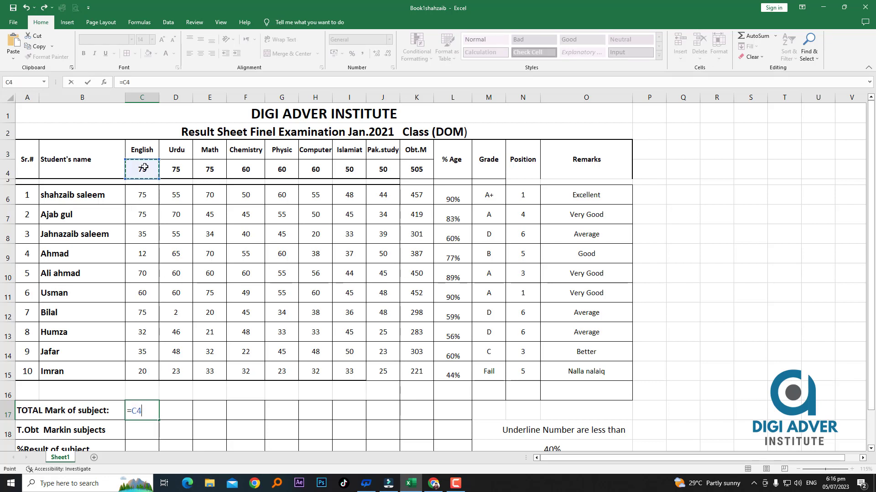
pyautogui.write('*10')
pyautogui.press('Return')
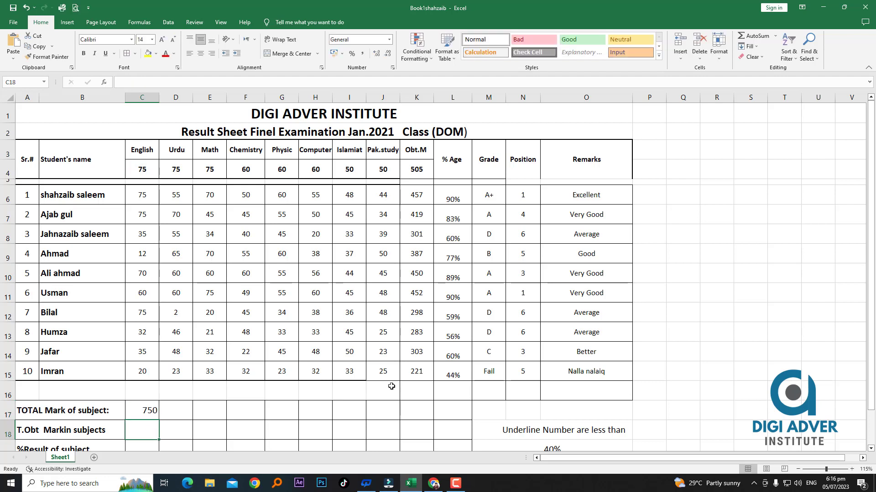
# Step: Fill the C17 total-marks formula across row 17 through column L, and clear the extra result from L17
pyautogui.click(148, 408)
pyautogui.moveTo(158, 420); pyautogui.dragTo(475, 419)
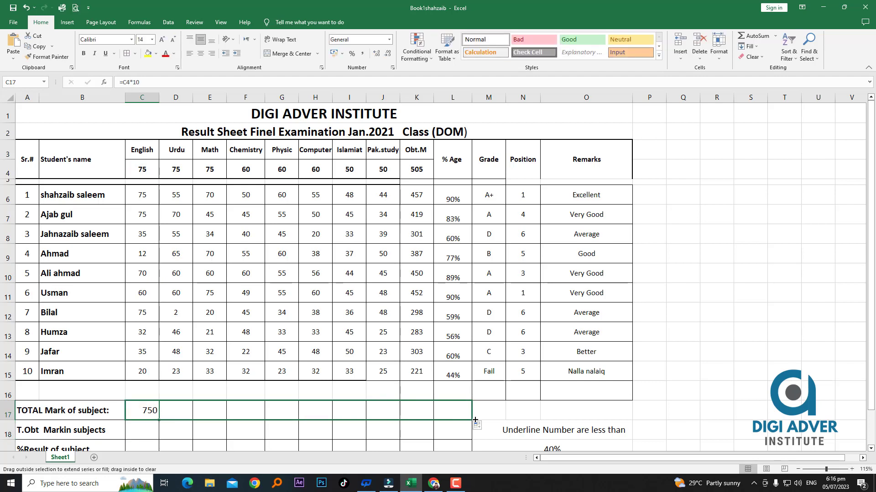
pyautogui.click(456, 407)
pyautogui.press('Delete')
pyautogui.click(750, 351)
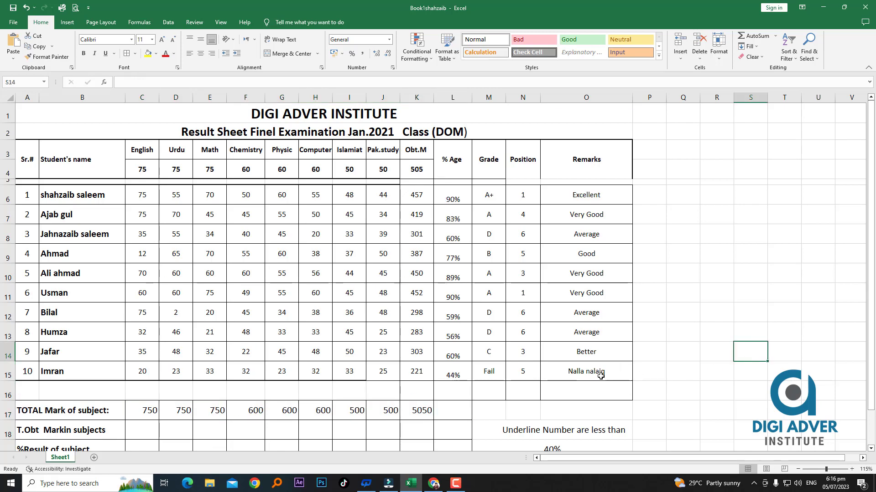
# Step: Merge and center the range L17:O19 into one single cell
pyautogui.scroll(-2, 600, 375)
pyautogui.moveTo(452, 310); pyautogui.dragTo(556, 348)
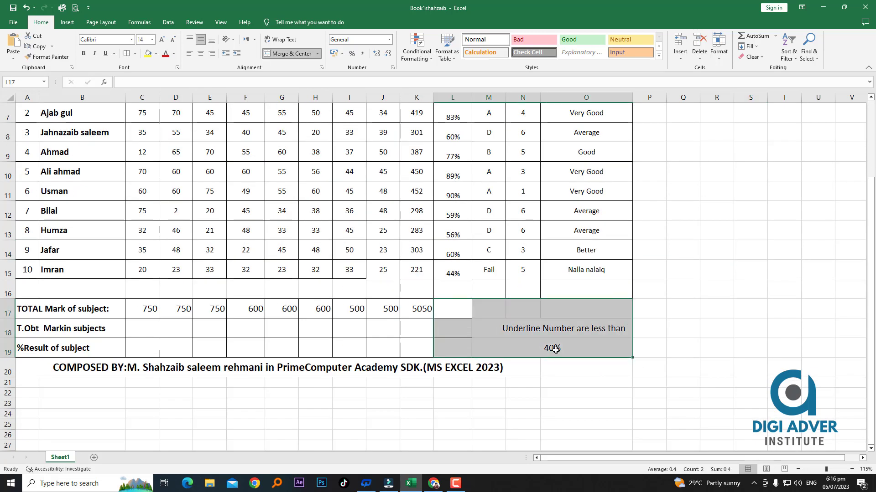
pyautogui.scroll(1, 555, 348)
pyautogui.click(296, 55)
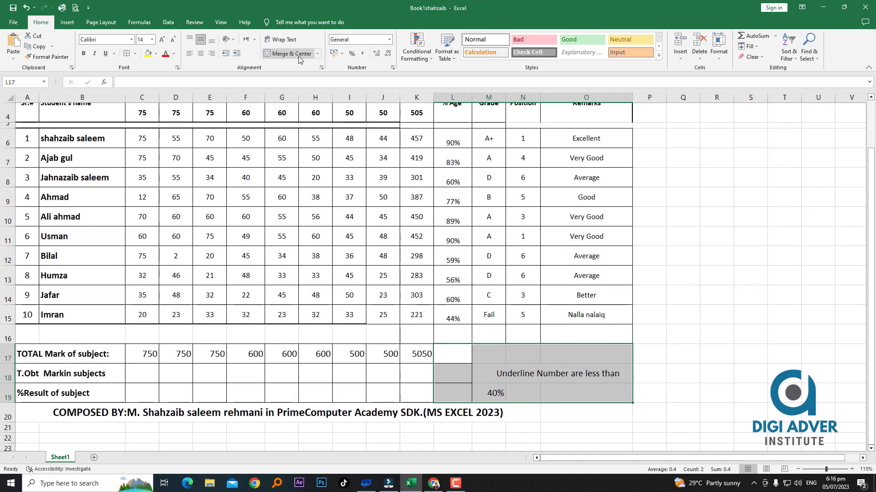
pyautogui.click(299, 54)
pyautogui.click(456, 273)
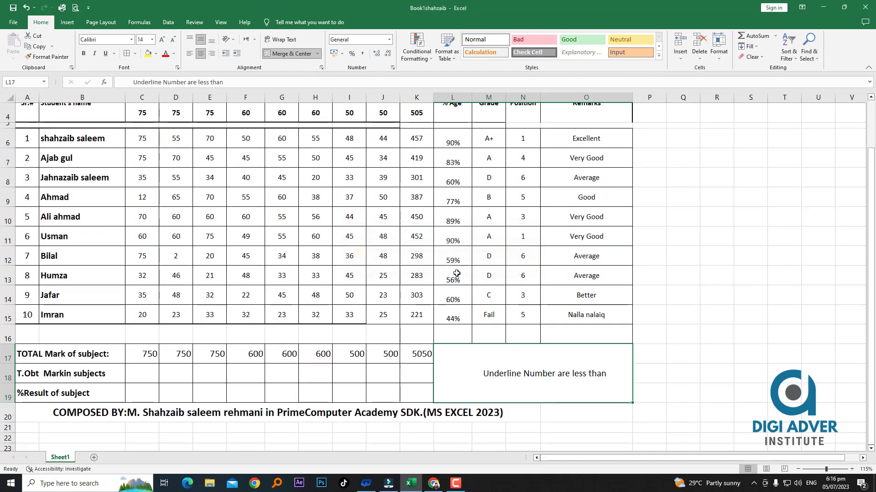
# Step: Delete the "Underline Number are less than" text from the merged cell L17:O19
pyautogui.click(671, 357)
pyautogui.click(630, 390)
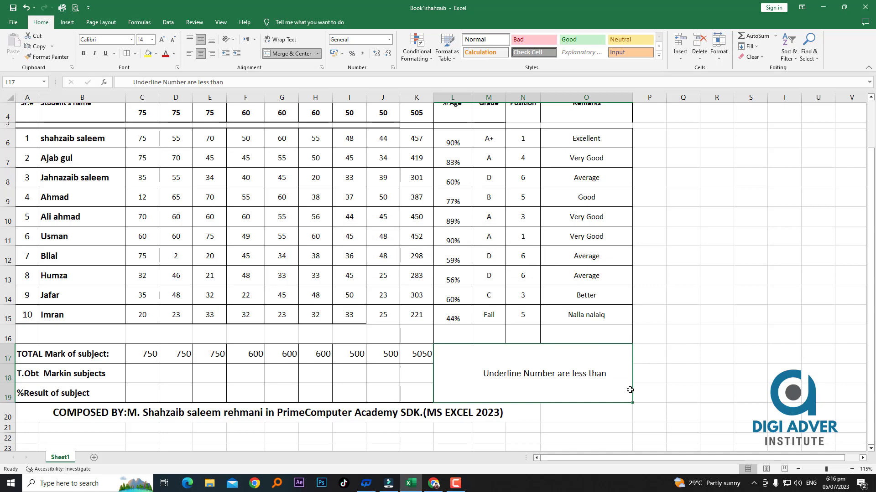
pyautogui.press('Delete')
pyautogui.click(689, 372)
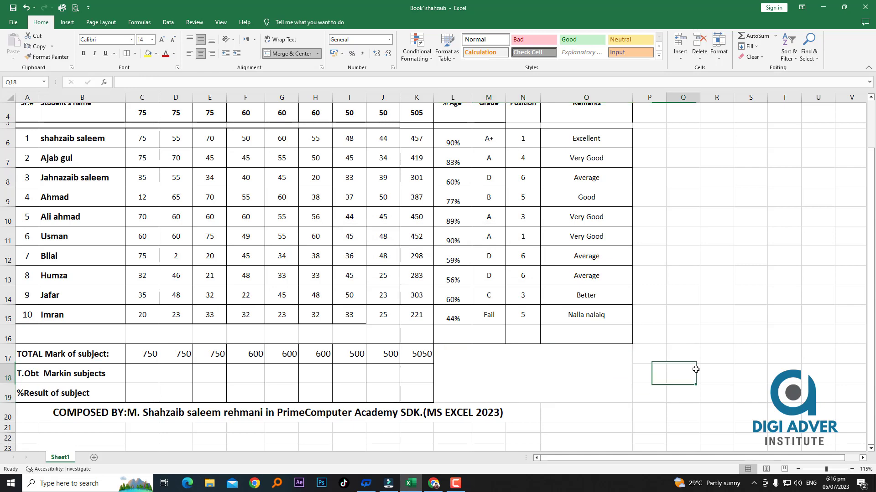
pyautogui.scroll(1, 435, 355)
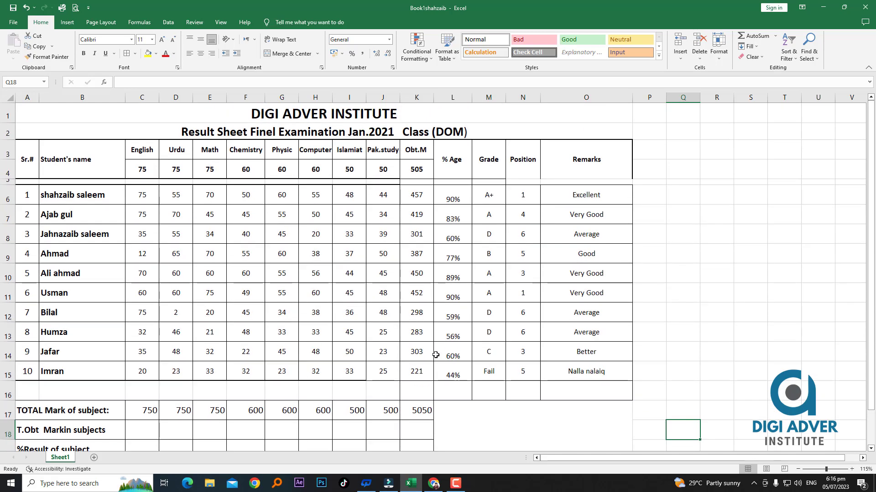
pyautogui.click(431, 412)
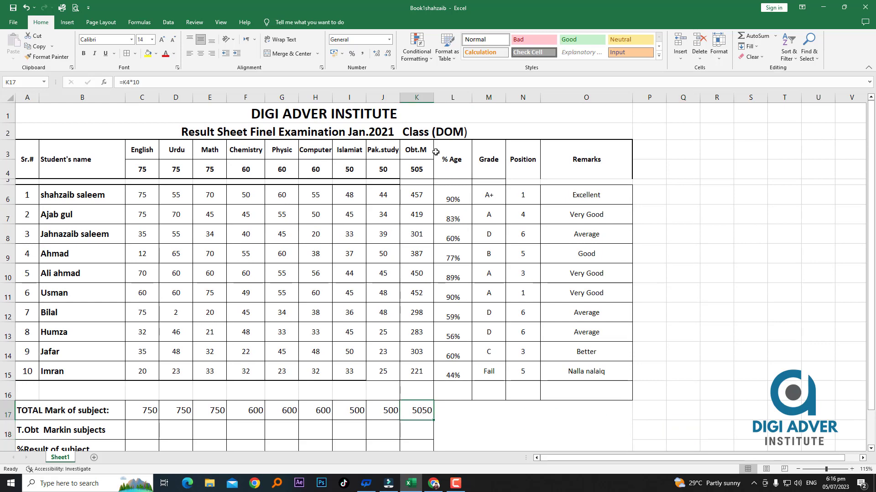
pyautogui.scroll(-1, 439, 418)
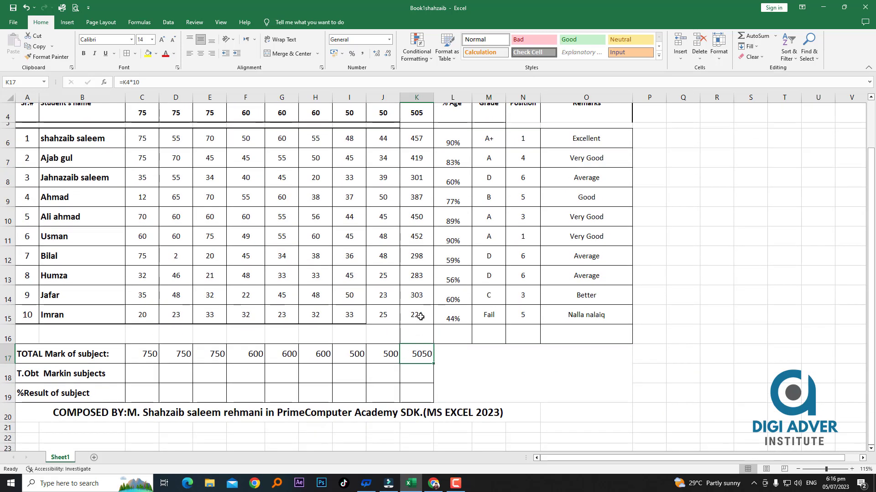
pyautogui.moveTo(440, 354); pyautogui.dragTo(497, 369)
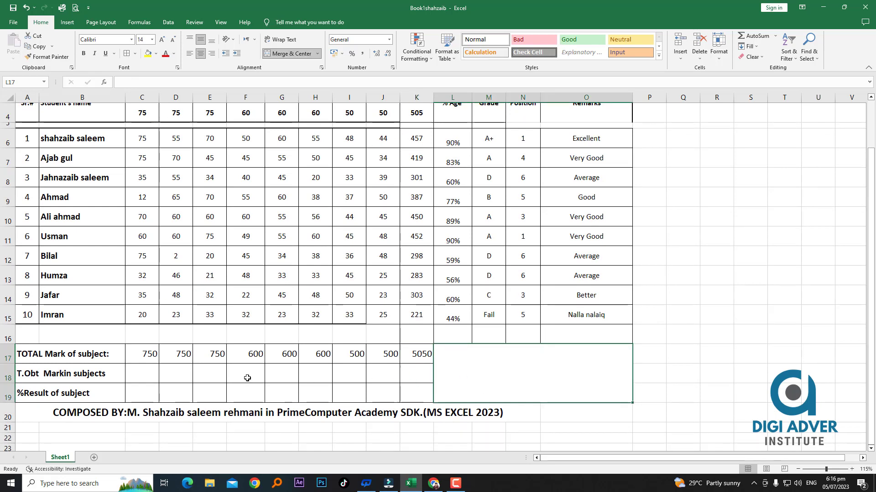
# Step: Center the total marks in cells C17:K17 horizontally
pyautogui.moveTo(139, 355); pyautogui.dragTo(440, 370)
pyautogui.scroll(1, 516, 121)
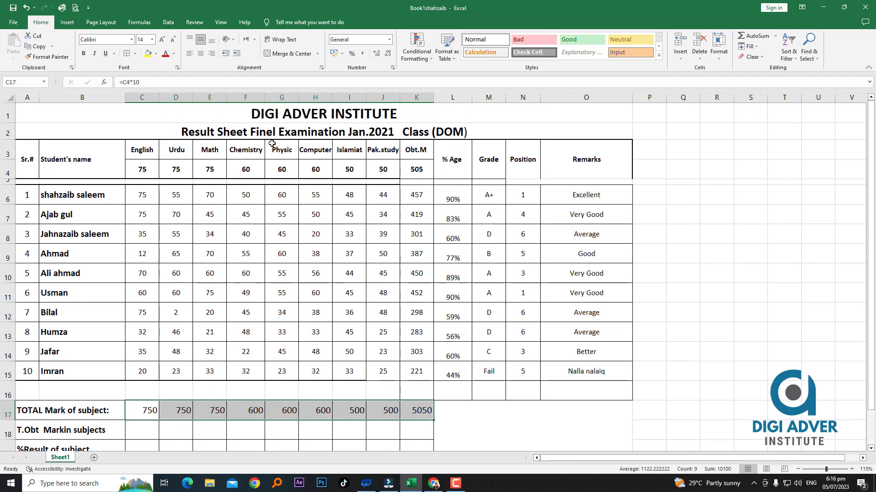
pyautogui.scroll(-1, 271, 247)
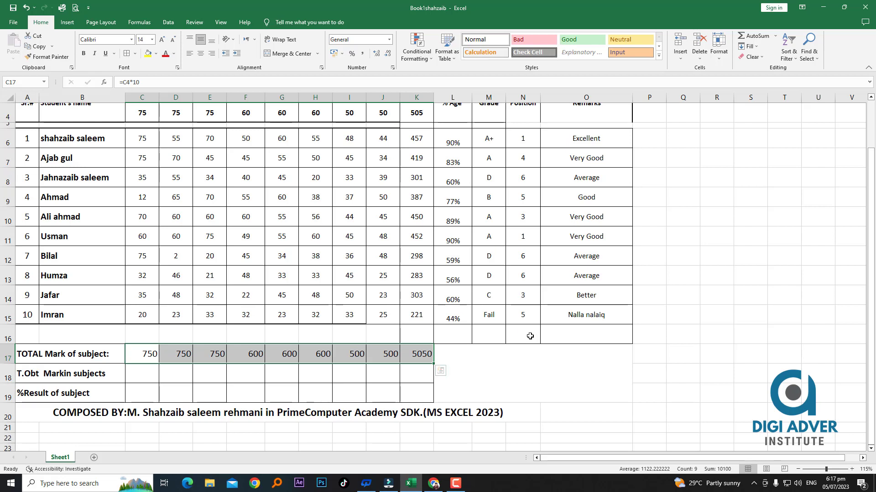
pyautogui.click(200, 53)
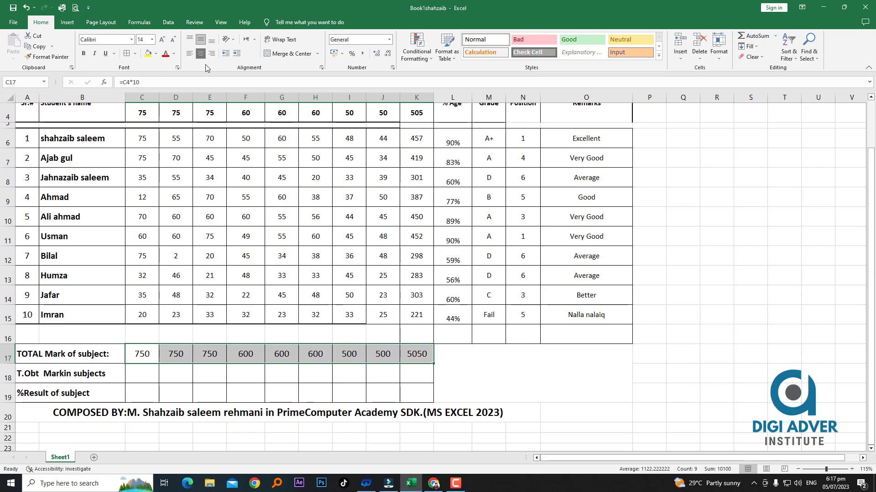
pyautogui.click(490, 375)
# Step: Total the obtained English marks in cell C18 with a SUM formula over C6:C15
pyautogui.click(130, 378)
pyautogui.scroll(1, 219, 386)
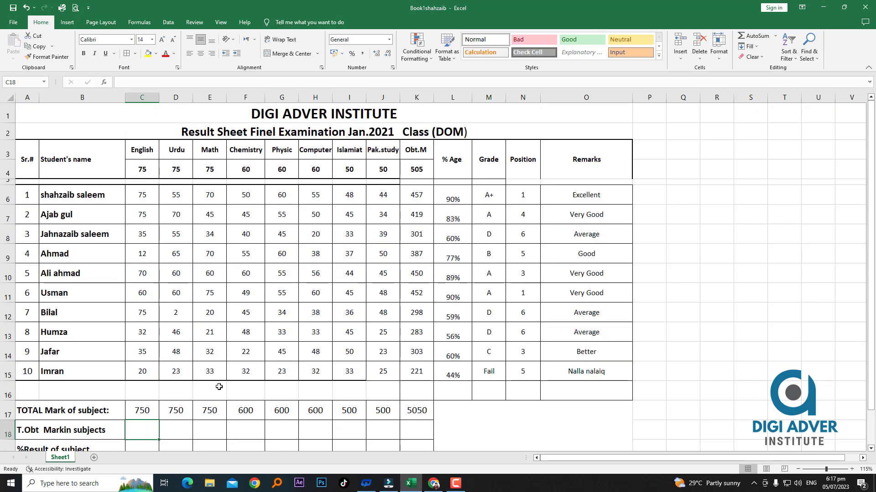
pyautogui.write('=sum(')
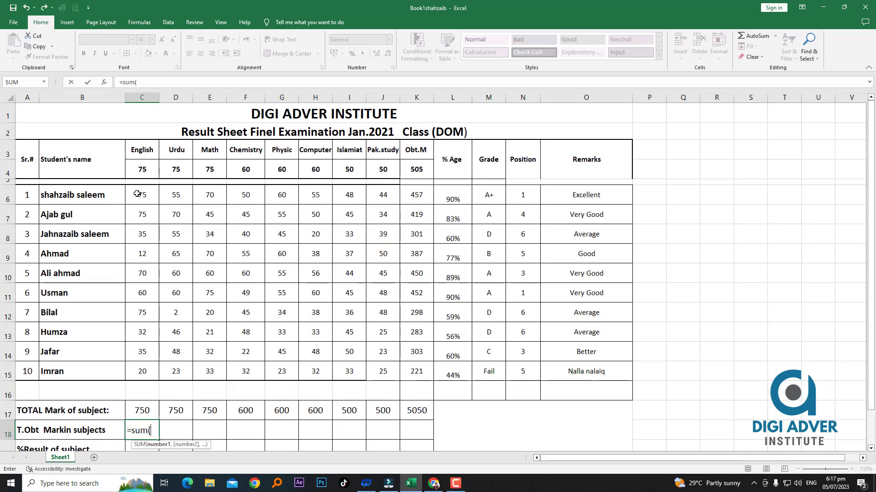
pyautogui.moveTo(137, 194); pyautogui.dragTo(139, 366)
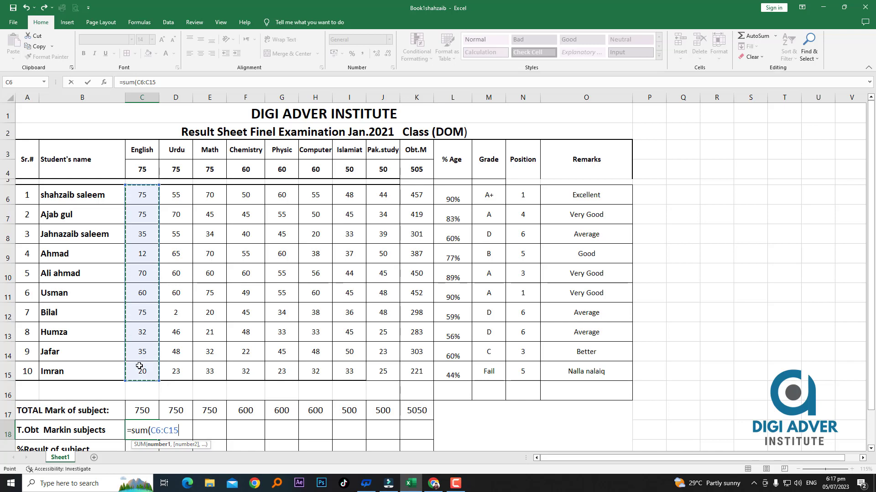
pyautogui.press('Return')
# Step: Fill the C18 SUM formula across to K18 and center the values in that row
pyautogui.click(155, 413)
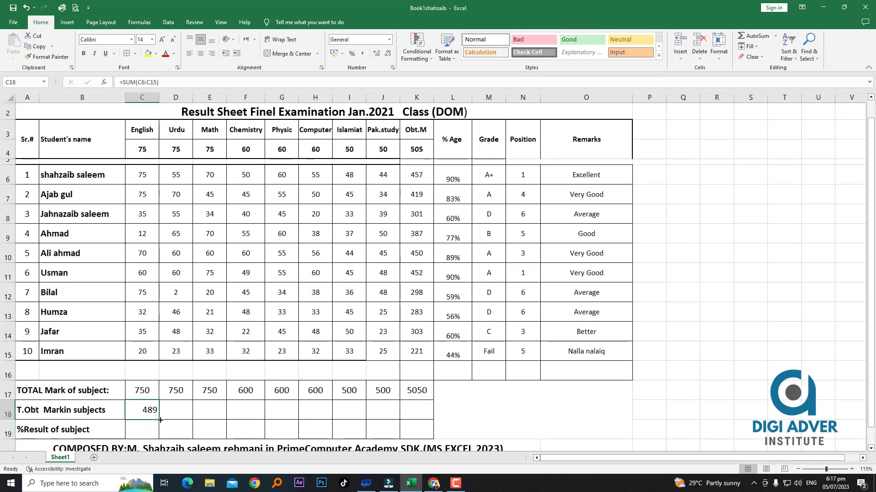
pyautogui.moveTo(160, 419); pyautogui.dragTo(401, 417)
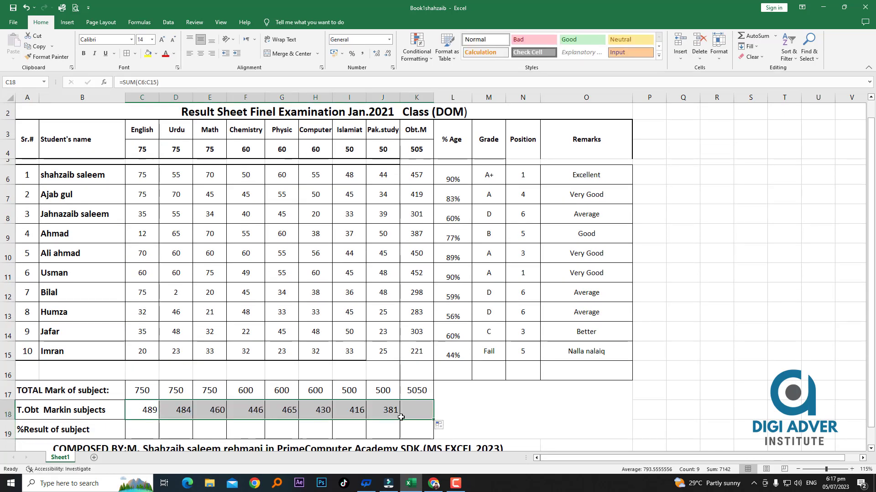
pyautogui.click(201, 53)
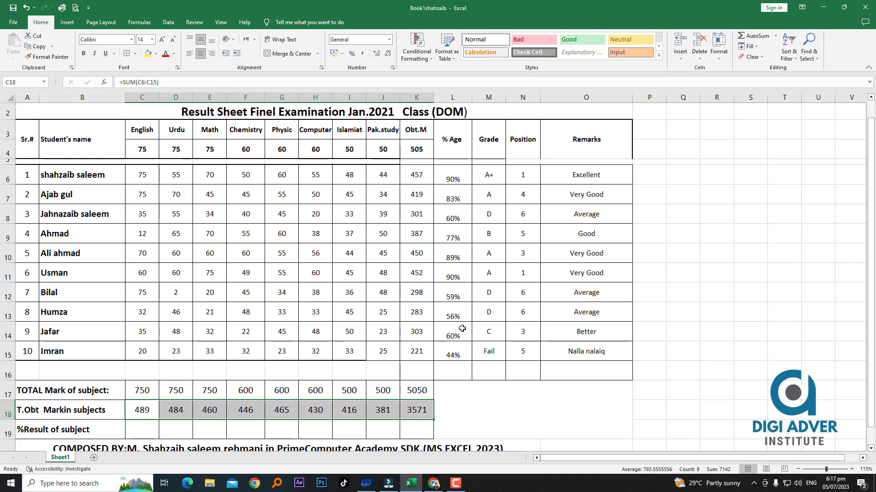
pyautogui.click(494, 396)
# Step: Calculate the English percentage result in cell C19 with the formula =C18/C17
pyautogui.scroll(-2, 460, 367)
pyautogui.click(138, 315)
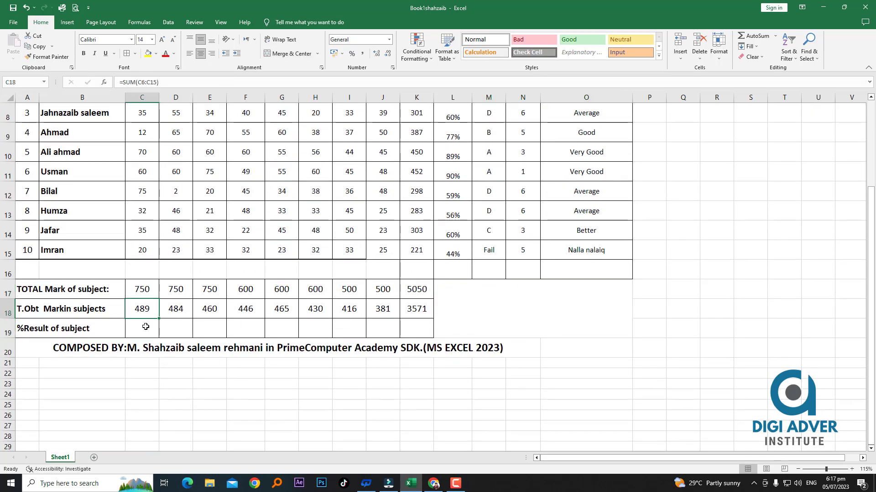
pyautogui.click(146, 327)
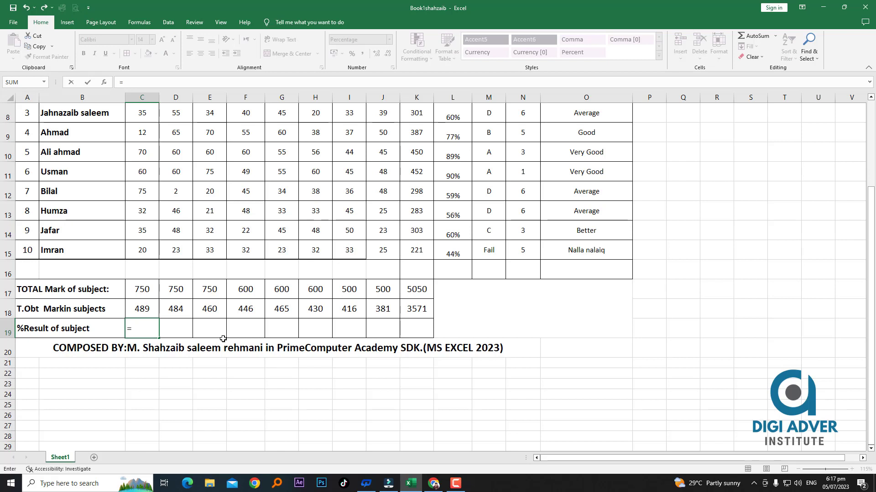
pyautogui.click(141, 309)
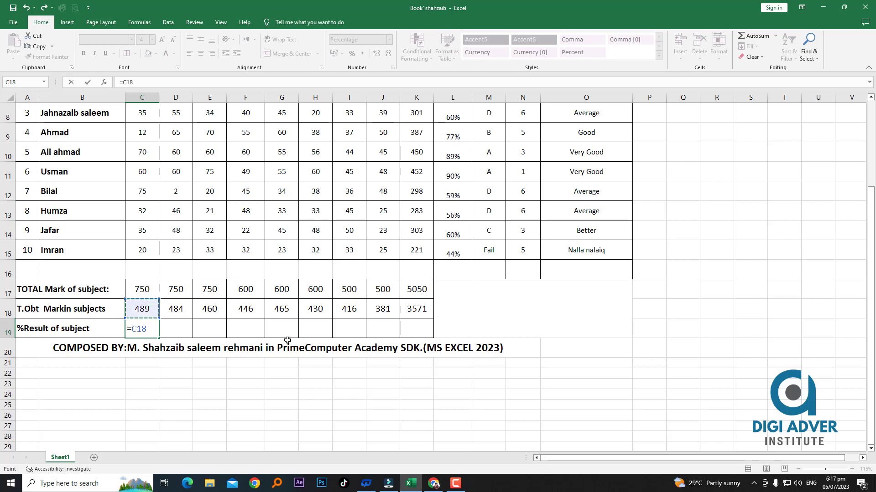
pyautogui.write('/')
pyautogui.click(141, 291)
pyautogui.press('Return')
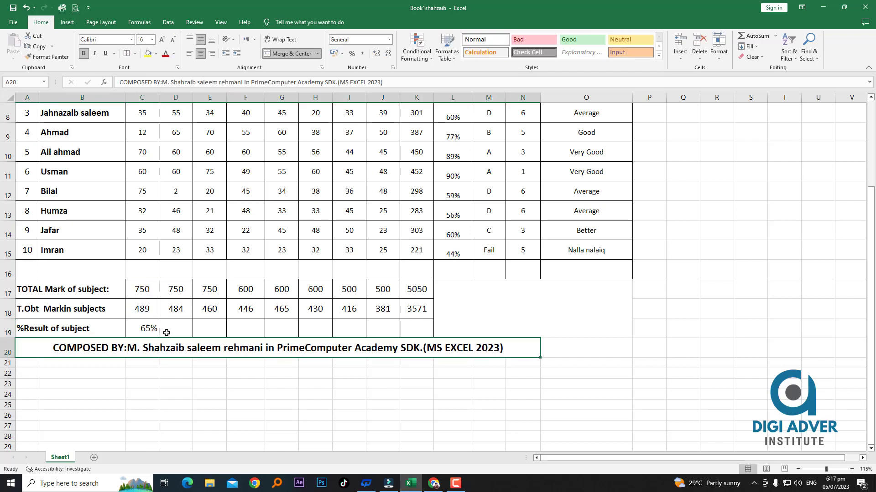
# Step: Center cell C19 and fill its percentage formula across the row to K19
pyautogui.click(139, 330)
pyautogui.click(200, 53)
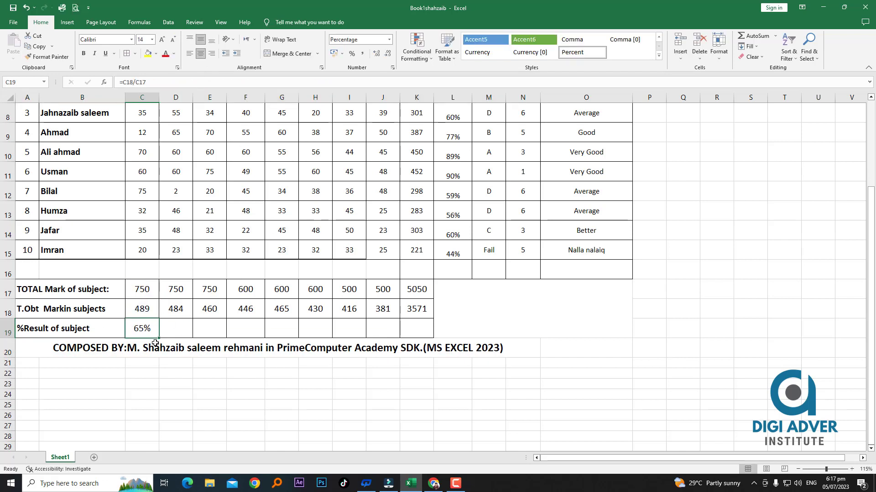
pyautogui.moveTo(159, 338); pyautogui.dragTo(455, 336)
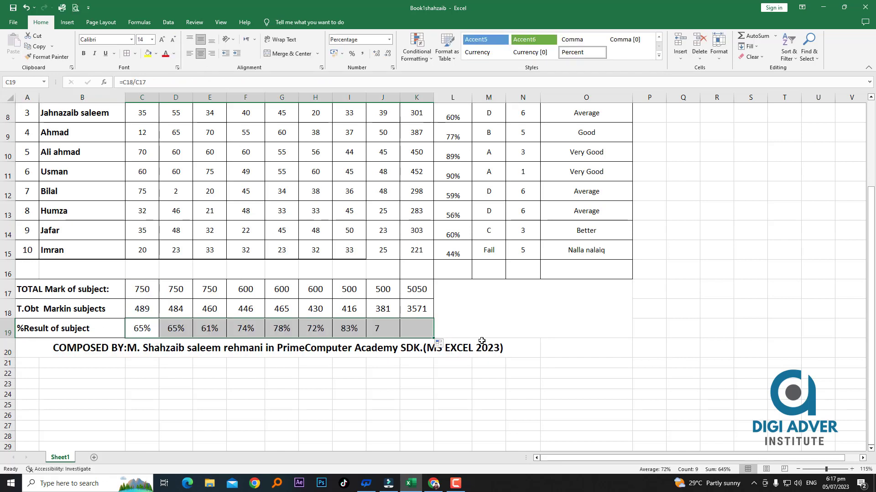
pyautogui.click(549, 337)
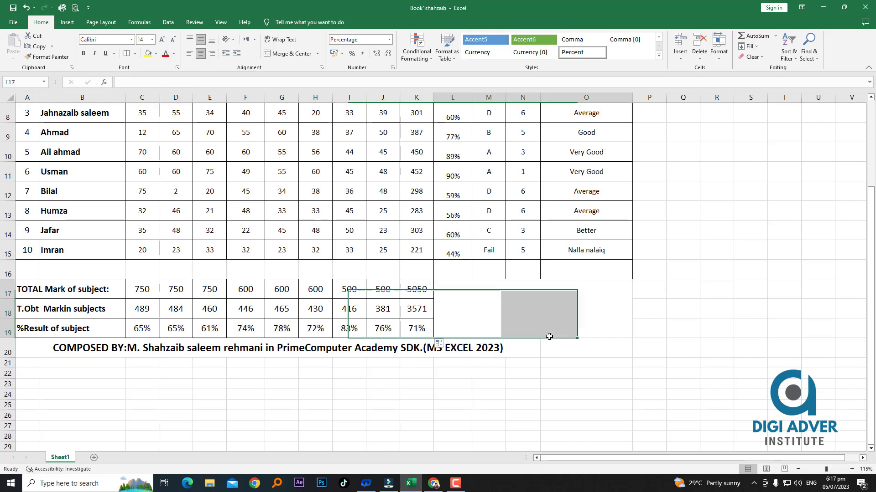
pyautogui.click(419, 327)
pyautogui.click(423, 289)
pyautogui.click(418, 331)
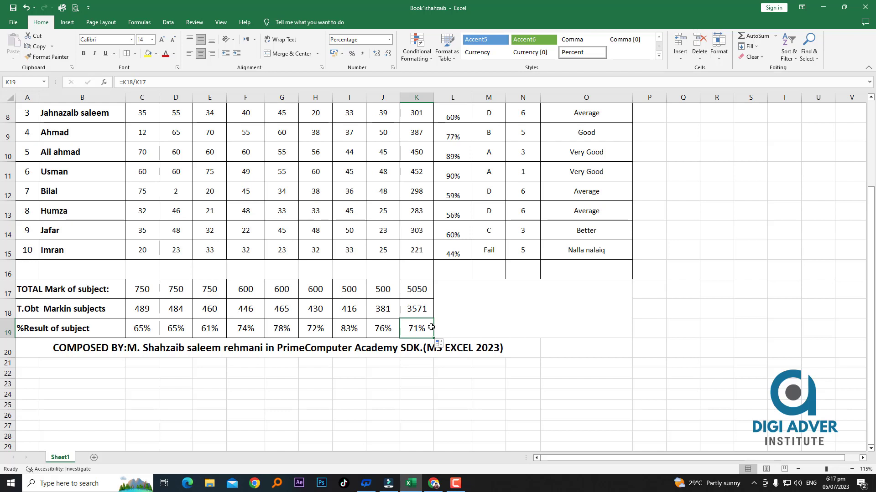
# Step: Enter the formula =K19 in the merged cell L17:O19 to show the overall percentage, and select that cell
pyautogui.click(521, 316)
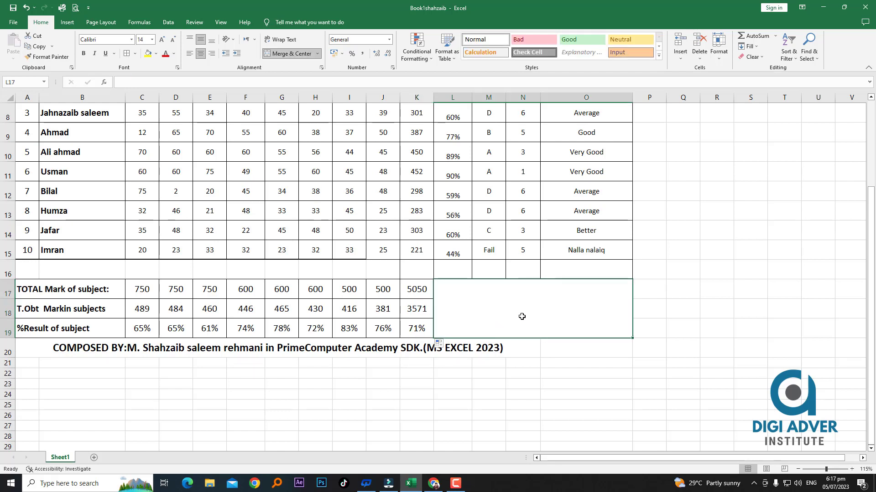
pyautogui.write('=')
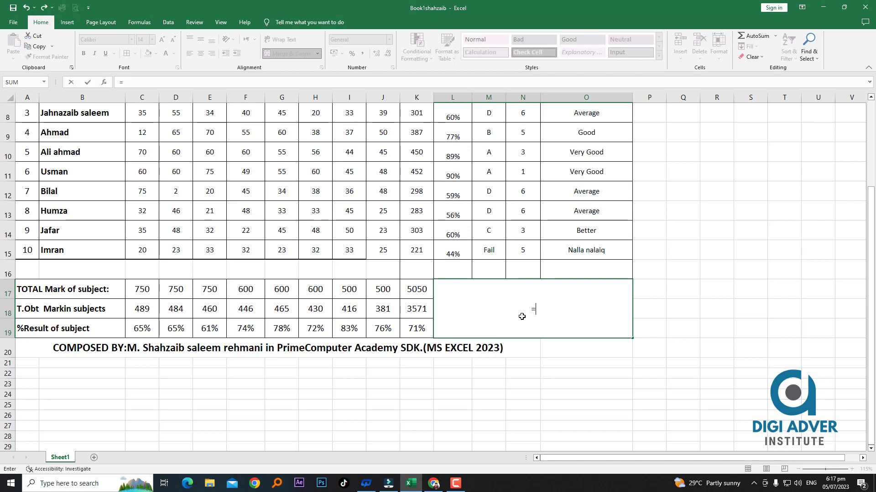
pyautogui.click(417, 331)
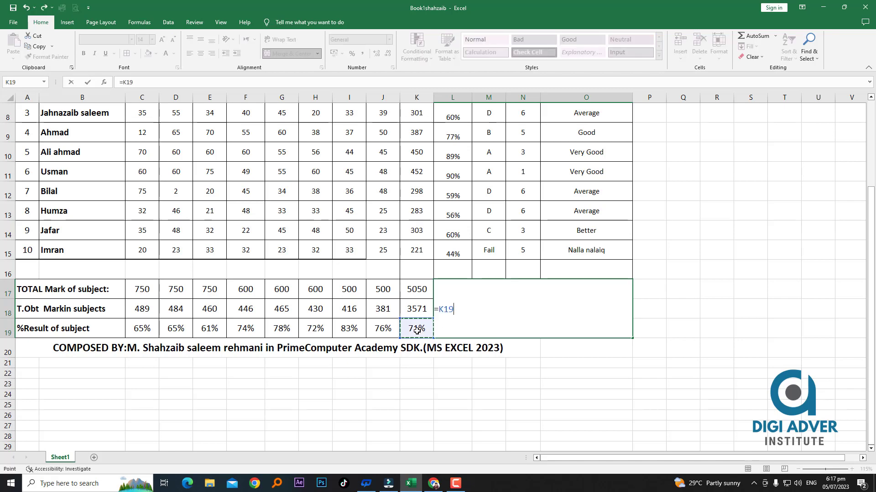
pyautogui.press('Return')
pyautogui.click(496, 319)
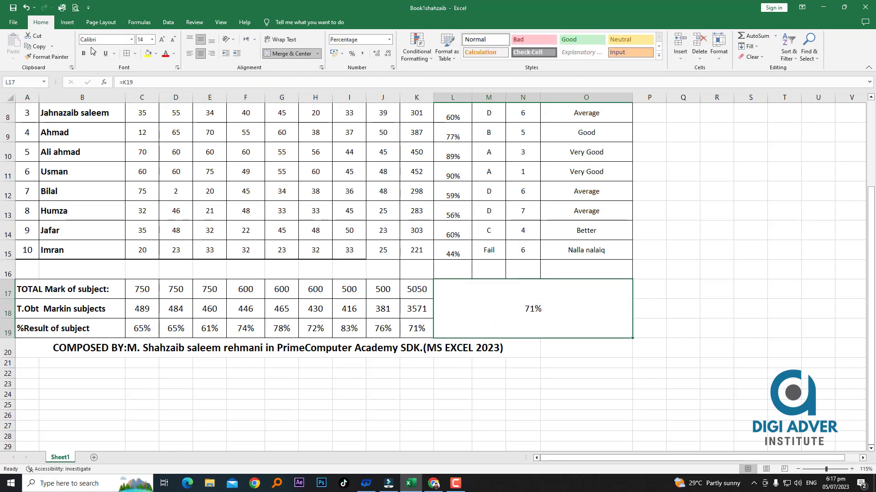
# Step: Enlarge the overall percentage in the merged cell L17:O19 to font size 28
pyautogui.click(163, 42)
pyautogui.click(163, 42)
pyautogui.click(164, 42)
pyautogui.click(163, 42)
pyautogui.click(163, 42)
pyautogui.click(164, 41)
pyautogui.click(163, 42)
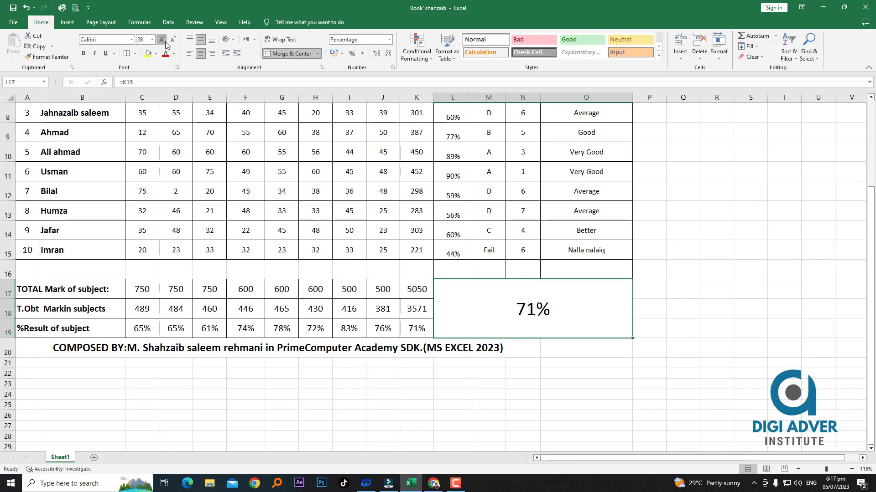
pyautogui.click(163, 41)
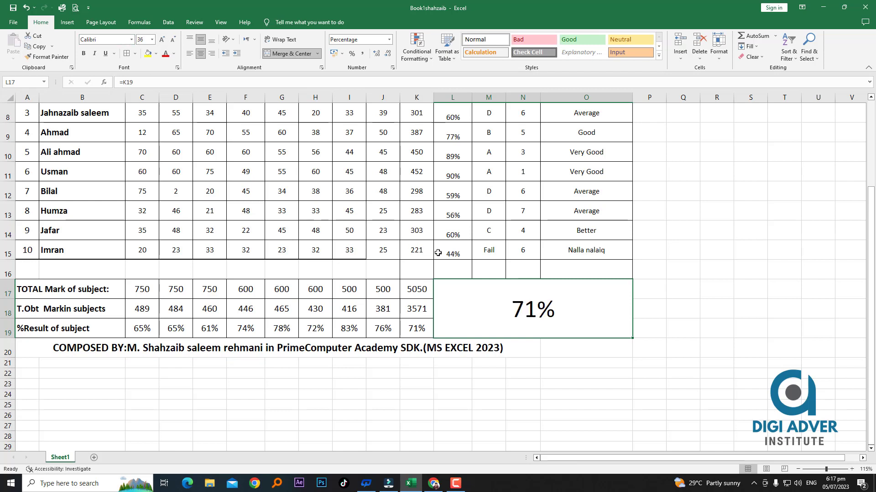
pyautogui.click(173, 40)
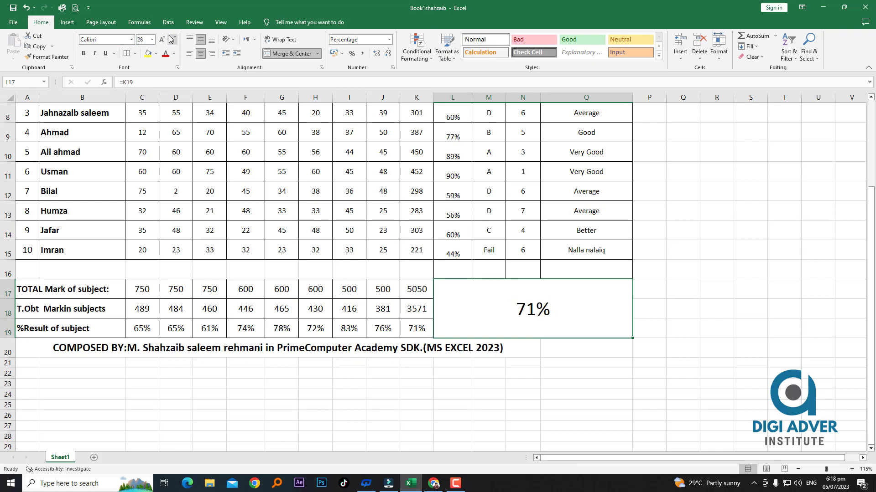
pyautogui.click(711, 351)
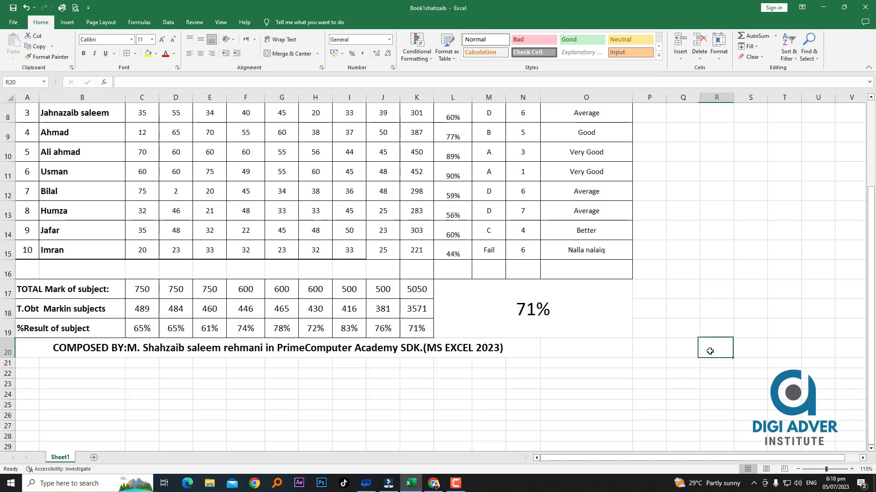
# Step: Apply all borders and a thick outside border to the table header range A3:O4
pyautogui.scroll(3, 564, 343)
pyautogui.scroll(-2, 564, 343)
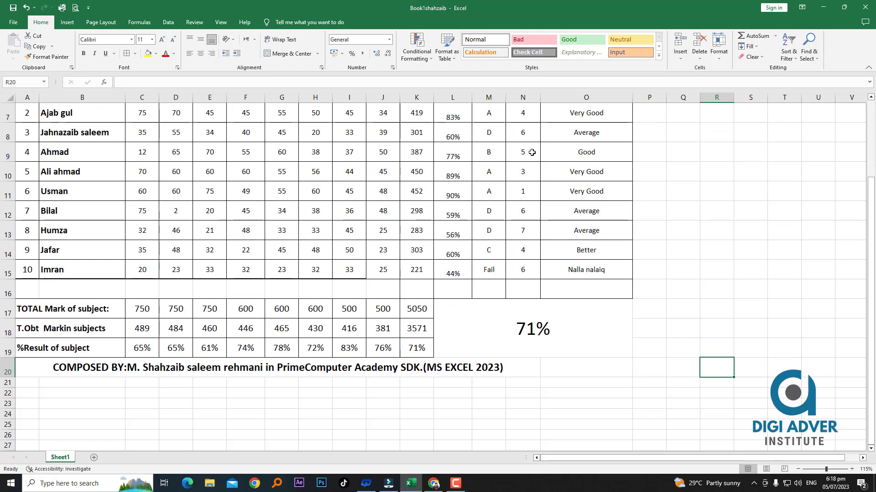
pyautogui.click(555, 342)
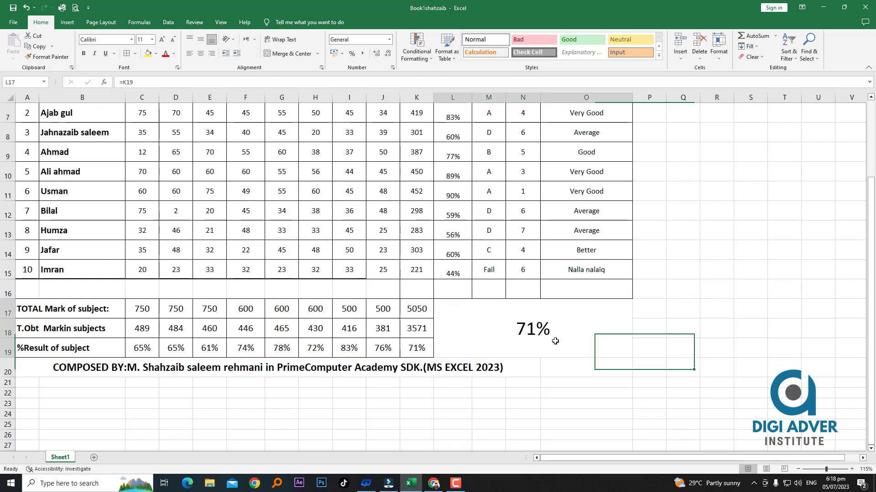
pyautogui.scroll(2, 555, 341)
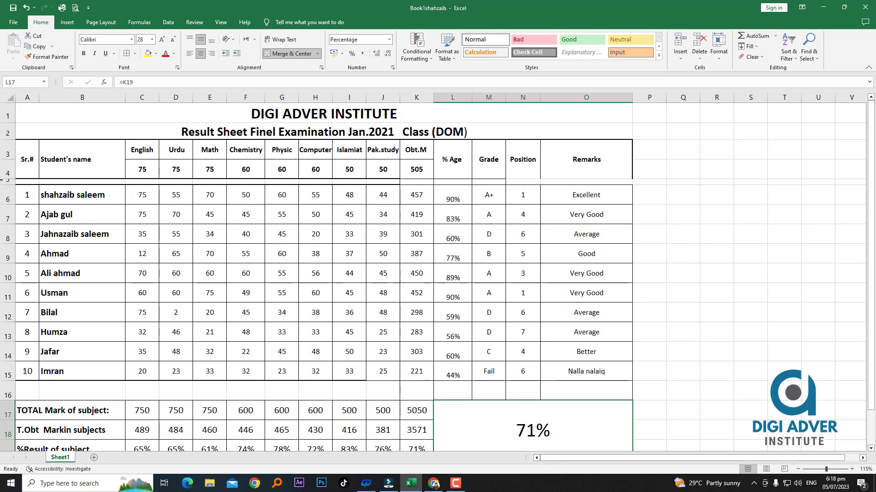
pyautogui.moveTo(37, 157); pyautogui.dragTo(584, 155)
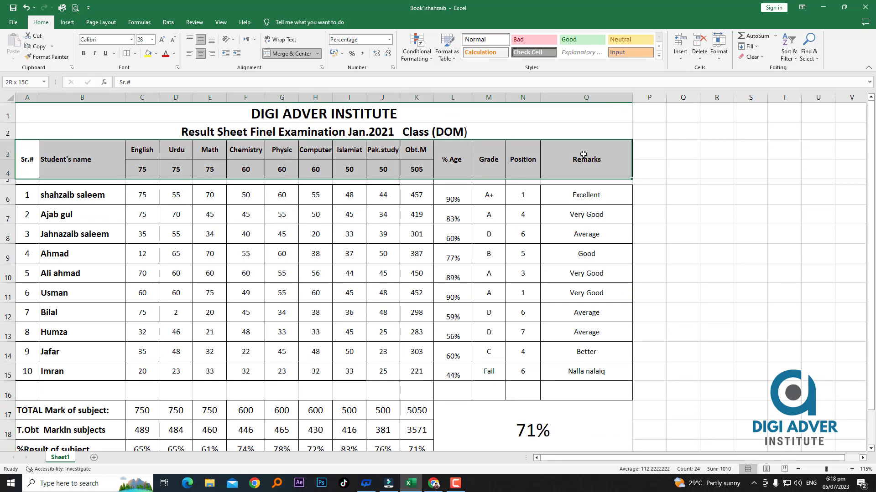
pyautogui.click(135, 56)
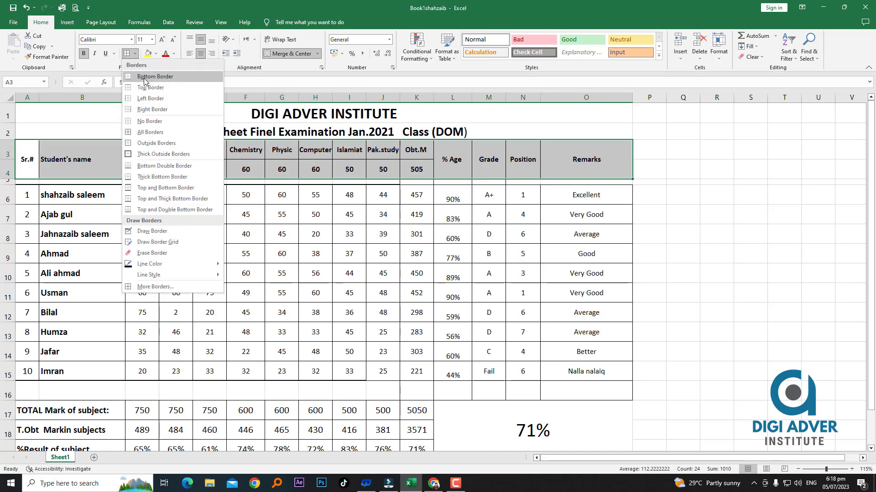
pyautogui.click(157, 132)
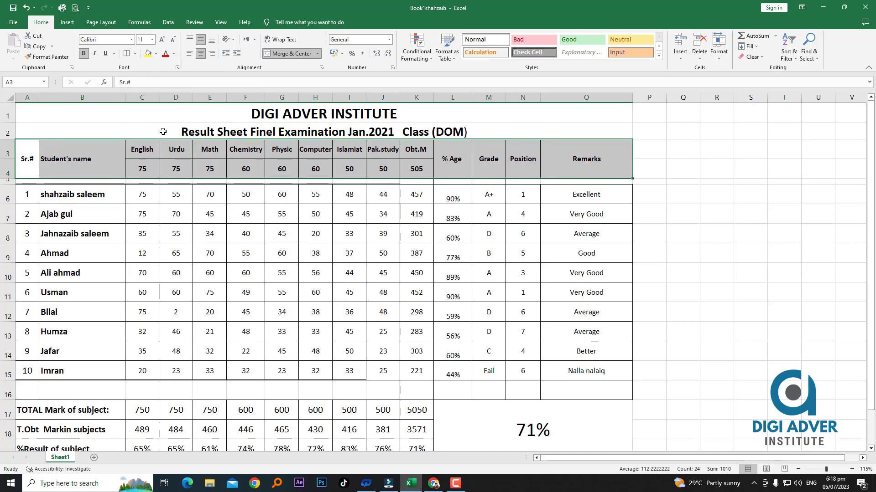
pyautogui.click(135, 54)
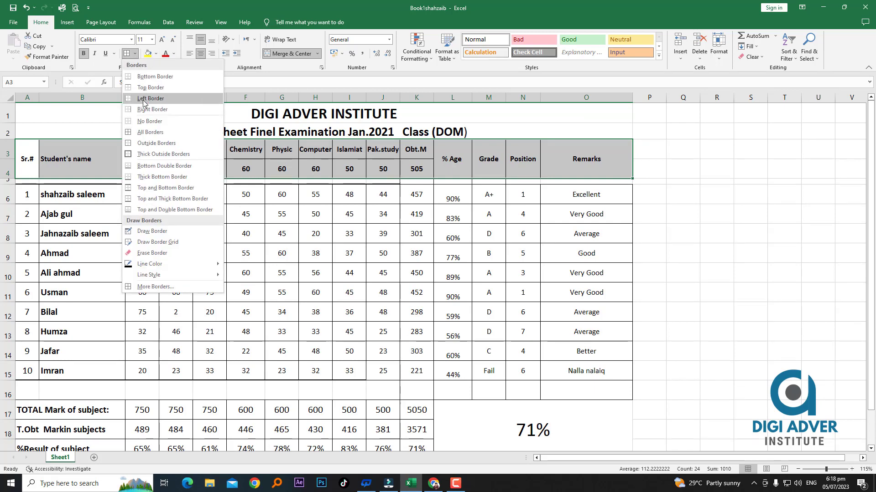
pyautogui.click(176, 154)
pyautogui.click(683, 195)
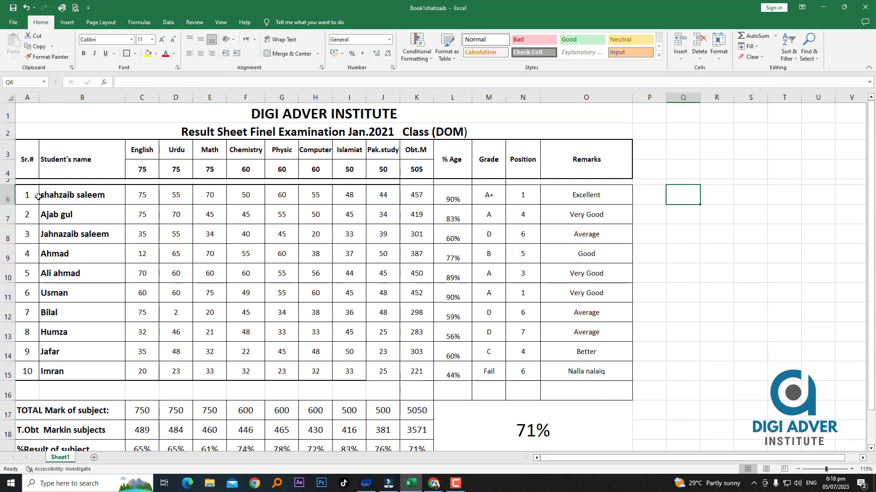
# Step: Remove all borders from the blank row range A16:O16 below the student list
pyautogui.moveTo(34, 197); pyautogui.dragTo(552, 385)
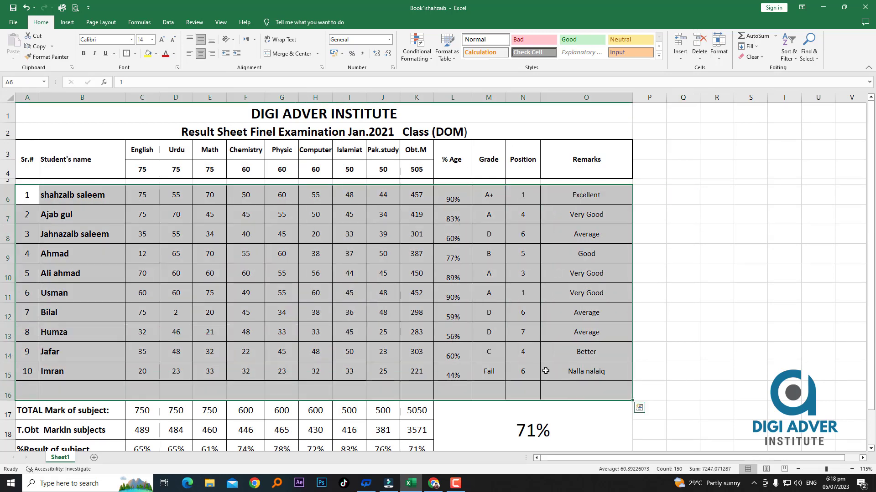
pyautogui.click(241, 231)
pyautogui.click(602, 392)
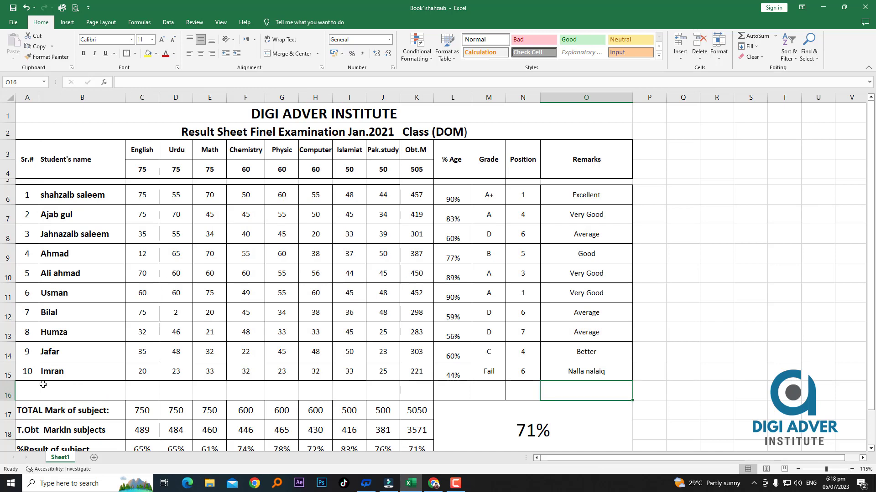
pyautogui.moveTo(38, 388); pyautogui.dragTo(597, 391)
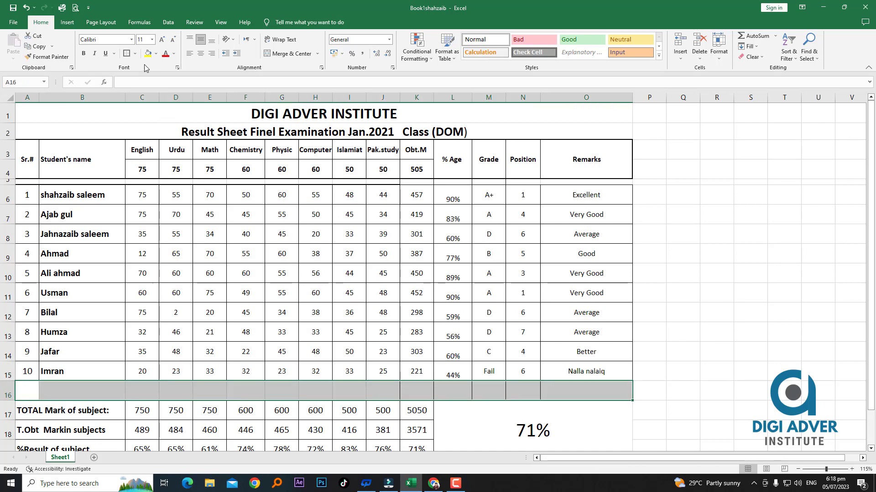
pyautogui.click(135, 54)
pyautogui.click(150, 122)
pyautogui.click(744, 310)
# Step: Merge the blank cells A16:O16 and reduce the height of row 16 to a thin separator
pyautogui.moveTo(29, 392); pyautogui.dragTo(625, 391)
pyautogui.click(282, 54)
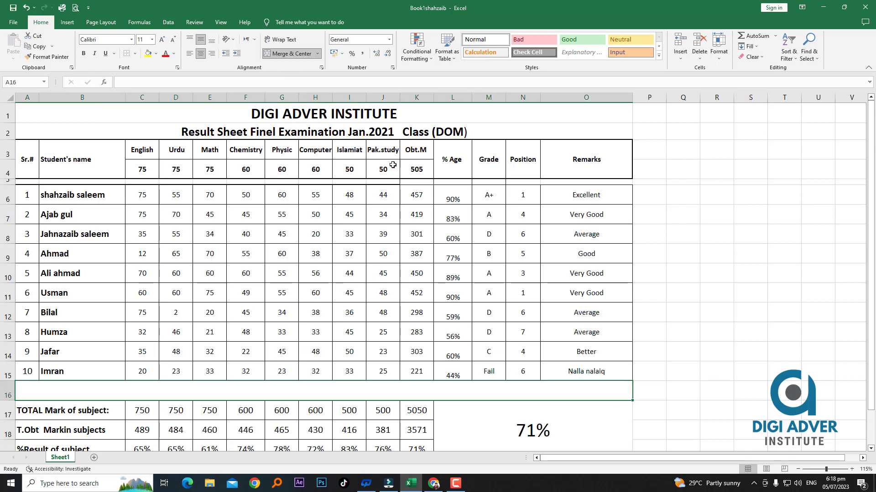
pyautogui.moveTo(8, 401); pyautogui.dragTo(9, 391)
pyautogui.click(745, 259)
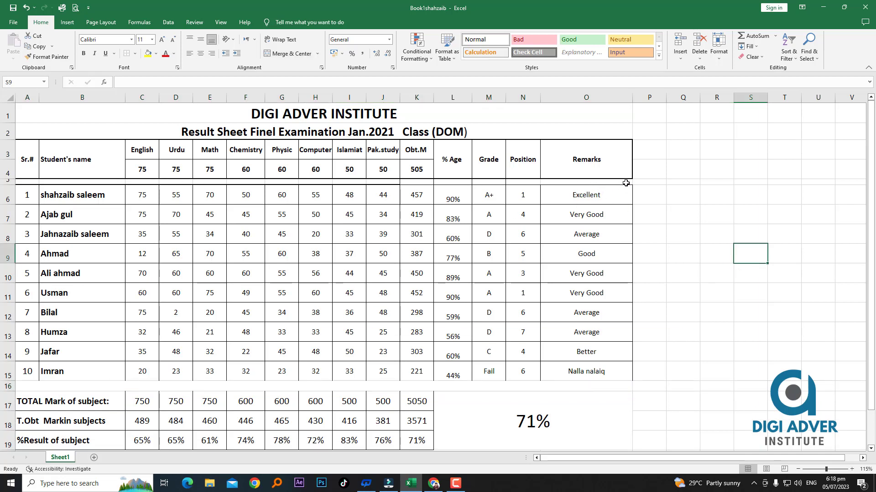
# Step: Merge the narrow blank row A5:O5 between the header and the student list
pyautogui.moveTo(623, 182); pyautogui.dragTo(28, 183)
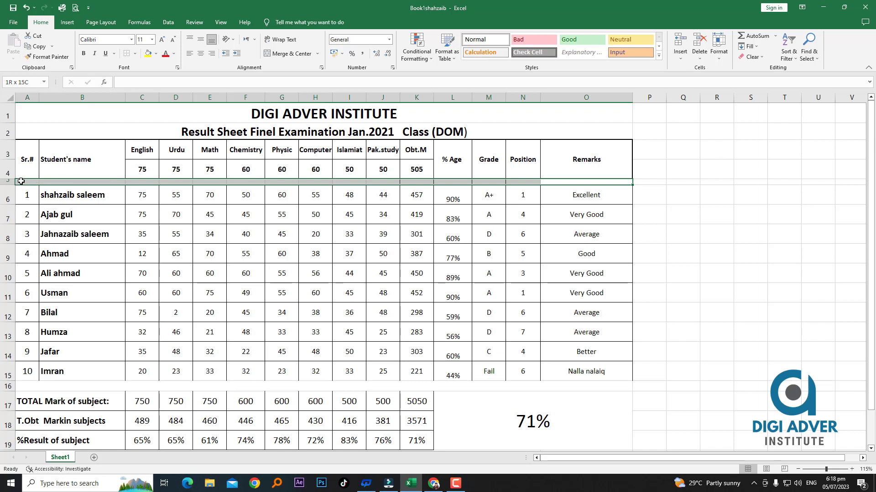
pyautogui.click(287, 54)
pyautogui.click(751, 215)
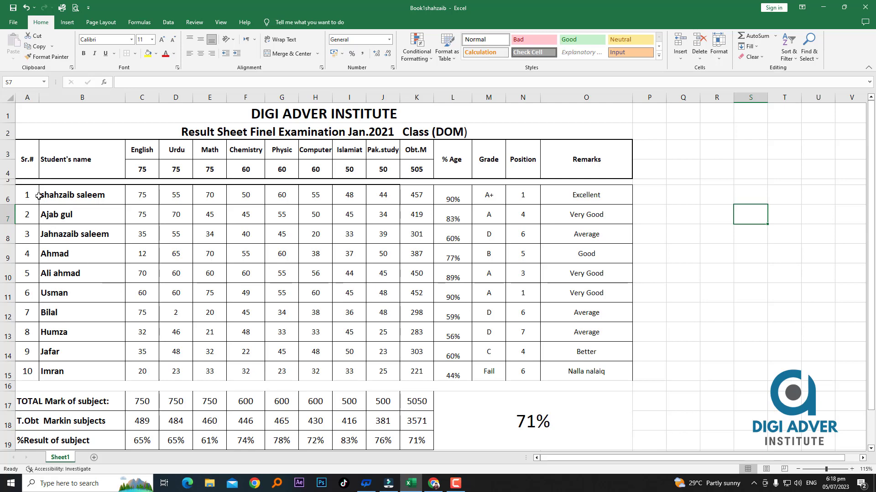
# Step: Apply a thick outside border around the student records in A6:O15
pyautogui.moveTo(39, 197)
pyautogui.mouseDown()
pyautogui.moveTo(589, 351)
pyautogui.moveTo(593, 371)
pyautogui.mouseUp()
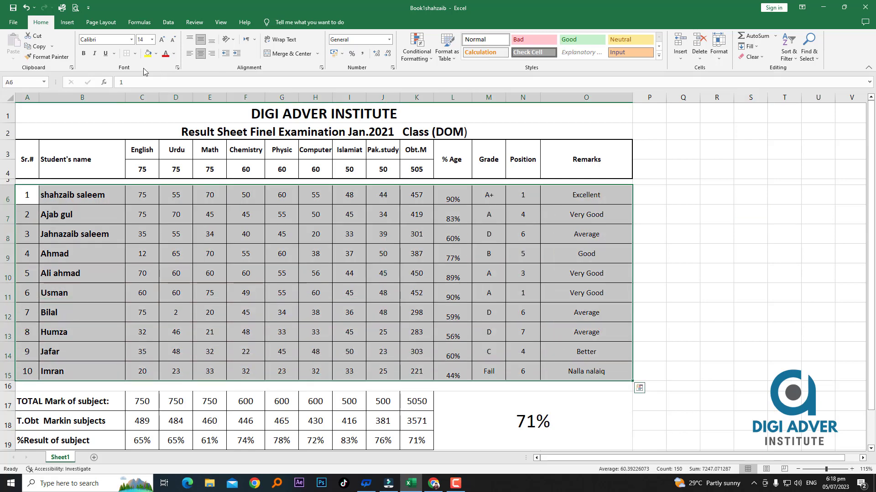
pyautogui.click(135, 53)
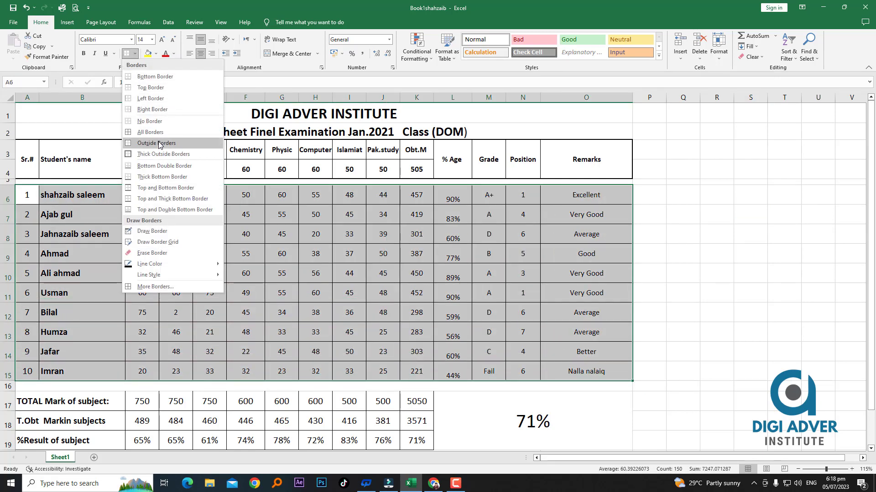
pyautogui.click(157, 143)
pyautogui.click(134, 54)
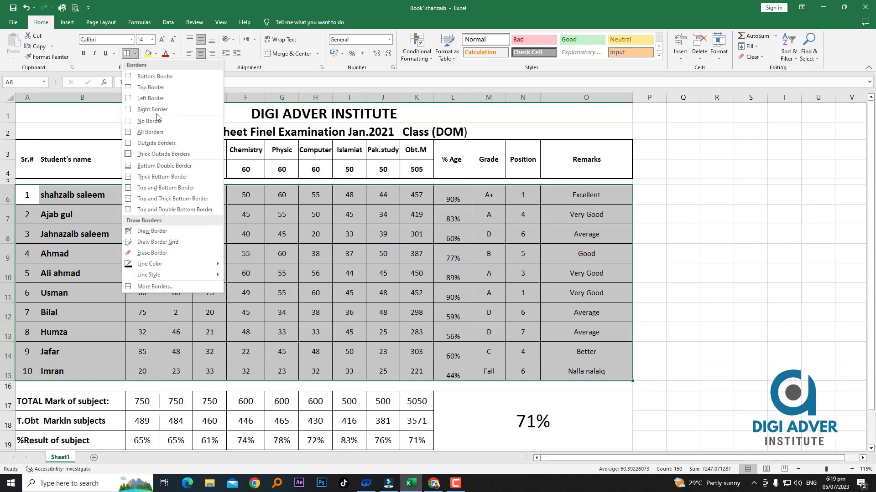
pyautogui.click(163, 155)
# Step: Apply a thick outside border around the subject totals and overall percentage in B17:O19
pyautogui.scroll(-3, 378, 197)
pyautogui.click(526, 233)
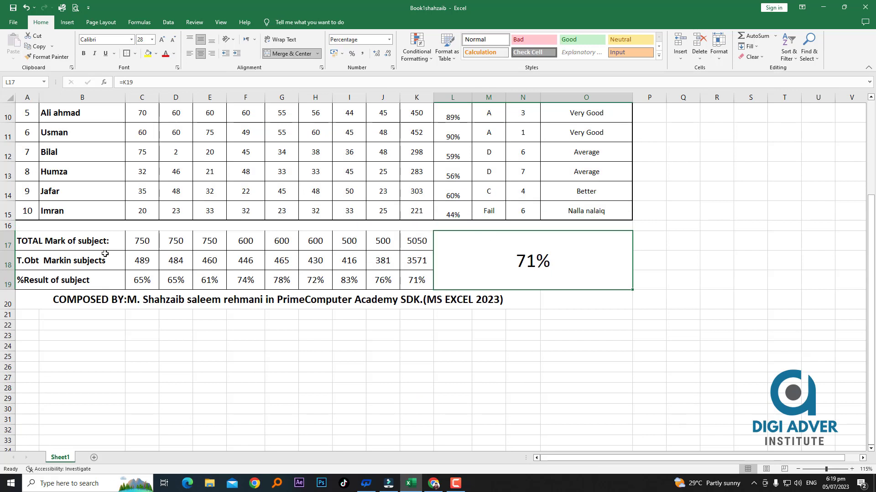
pyautogui.moveTo(49, 248); pyautogui.dragTo(567, 274)
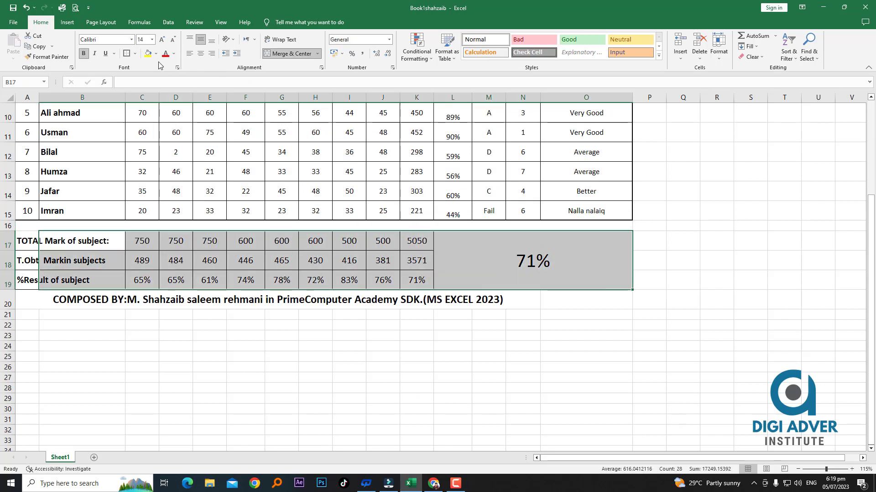
pyautogui.click(127, 53)
pyautogui.click(683, 241)
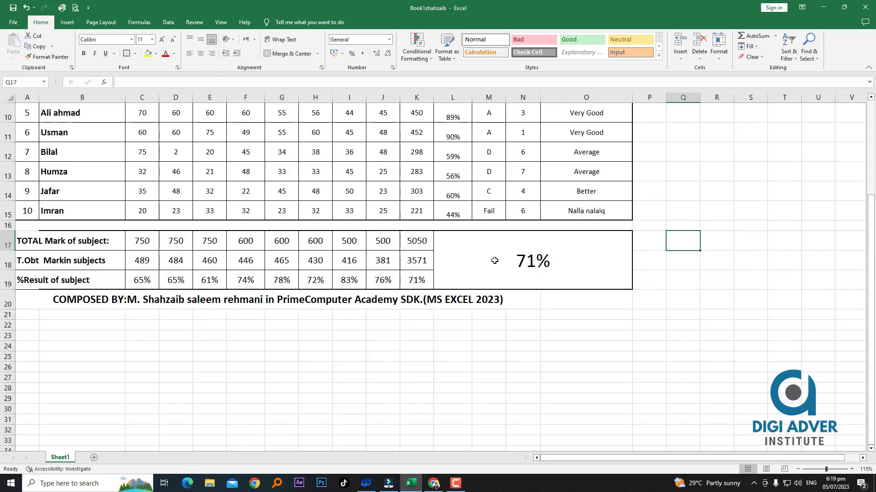
# Step: Re-merge and center the composer credit line in row 20 across A20:O20
pyautogui.click(142, 299)
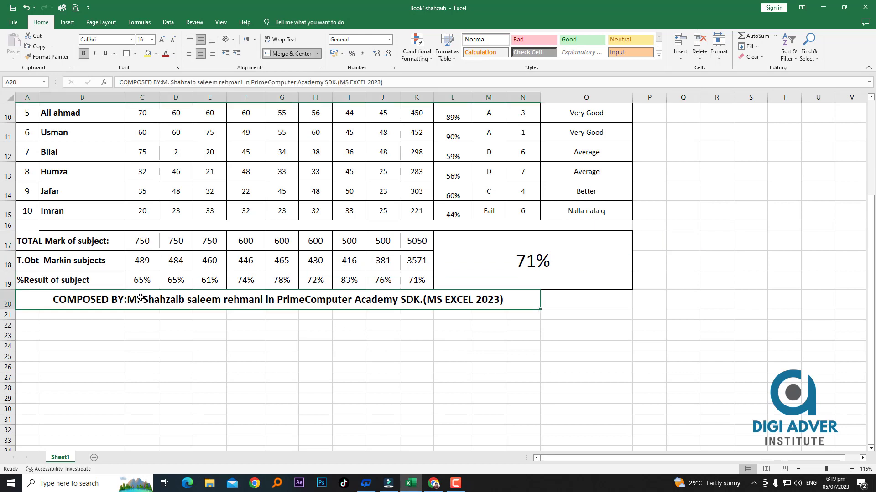
pyautogui.moveTo(593, 302); pyautogui.dragTo(136, 299)
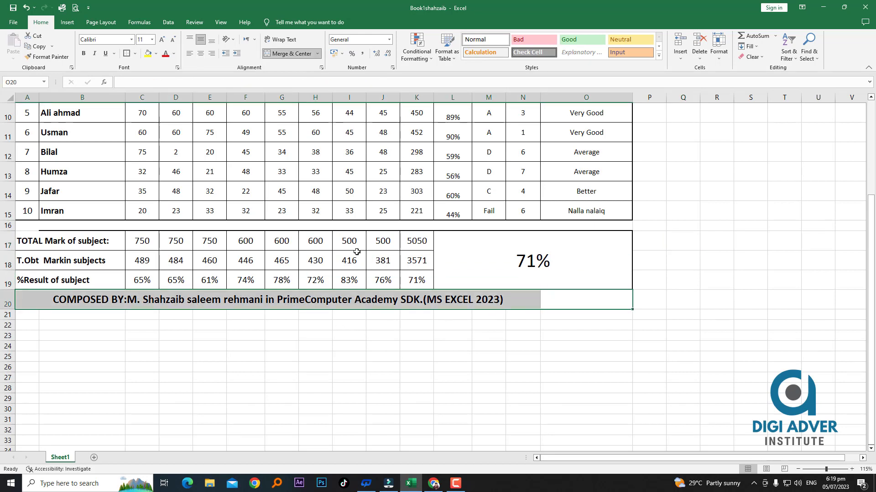
pyautogui.click(201, 54)
pyautogui.click(287, 55)
pyautogui.click(286, 54)
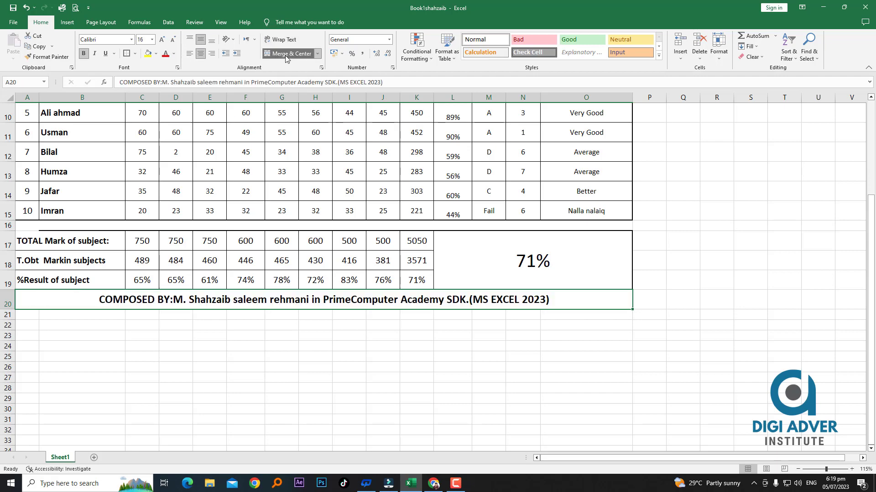
pyautogui.click(467, 326)
# Step: Center the printout horizontally and vertically on the page in Page Setup, and return to the worksheet
pyautogui.scroll(2, 191, 140)
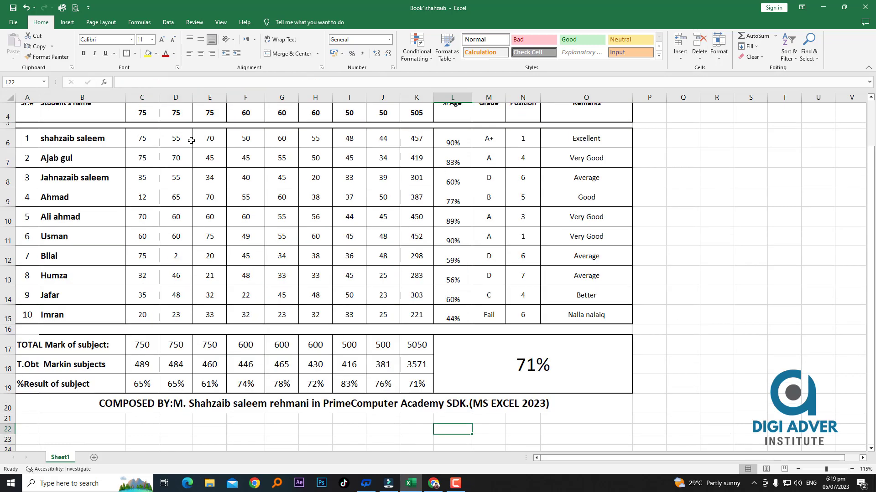
pyautogui.click(75, 8)
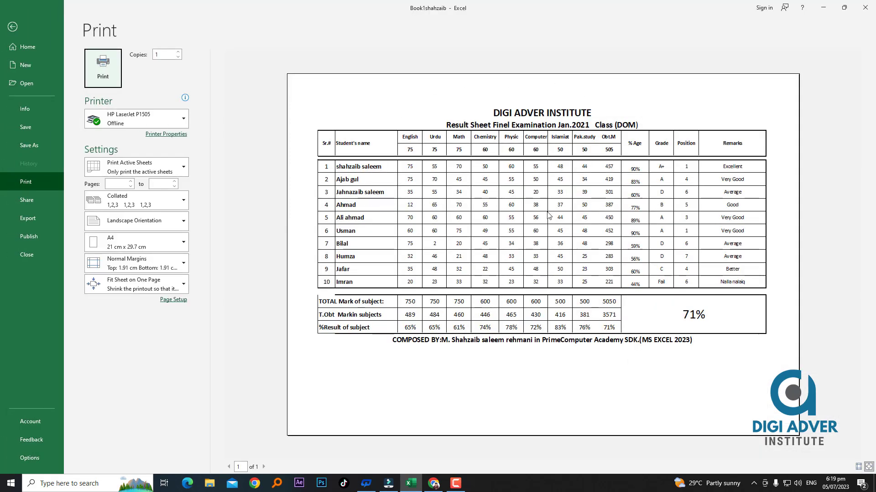
pyautogui.click(170, 301)
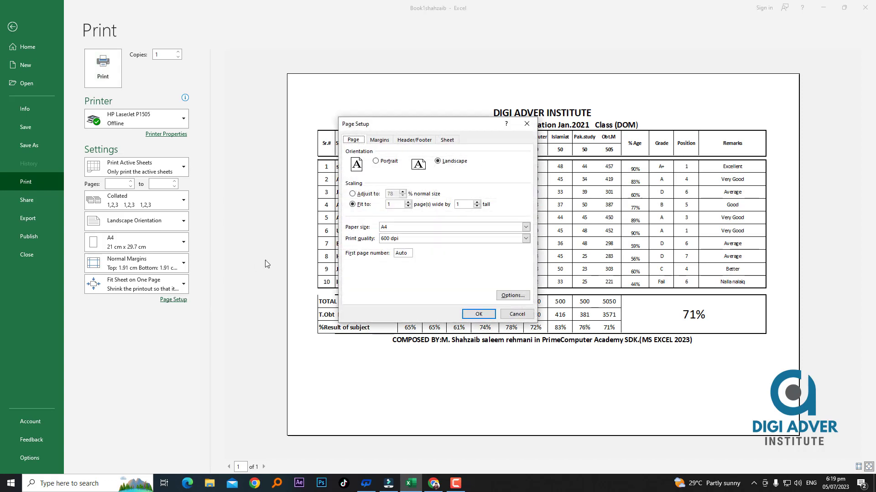
pyautogui.click(386, 140)
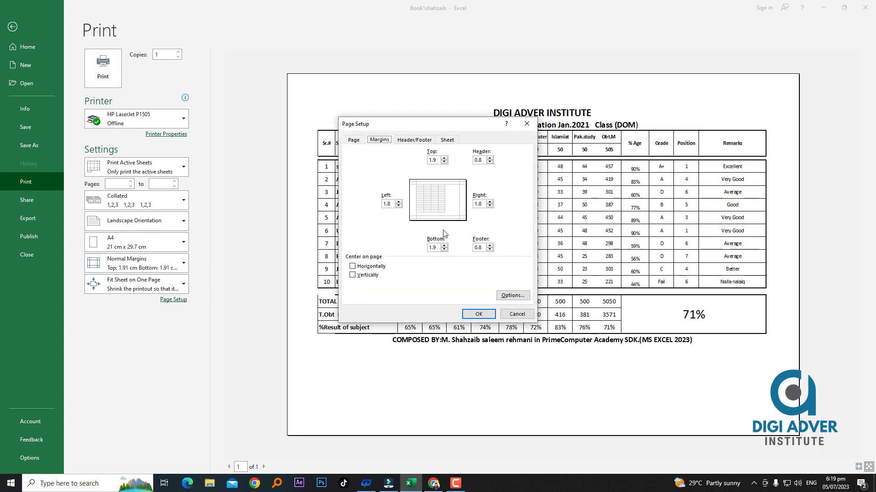
pyautogui.click(358, 268)
pyautogui.click(358, 275)
pyautogui.click(485, 312)
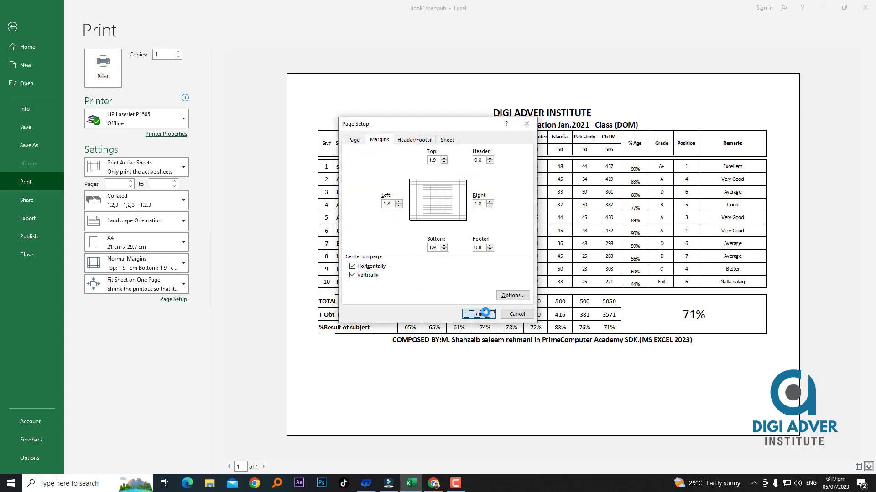
pyautogui.press('Escape')
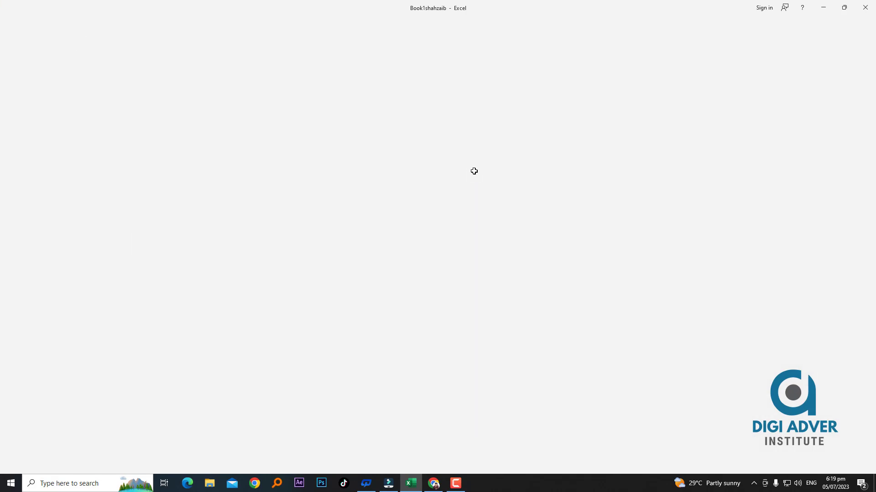
pyautogui.scroll(2, 454, 286)
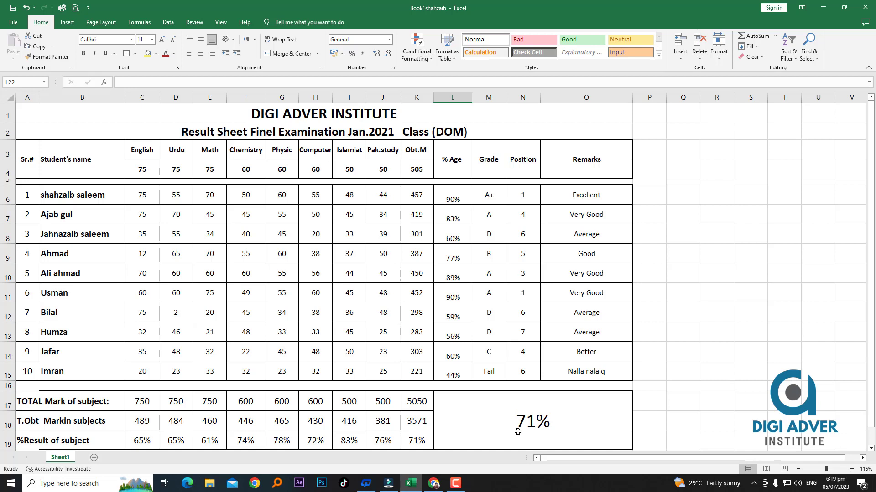
pyautogui.click(457, 483)
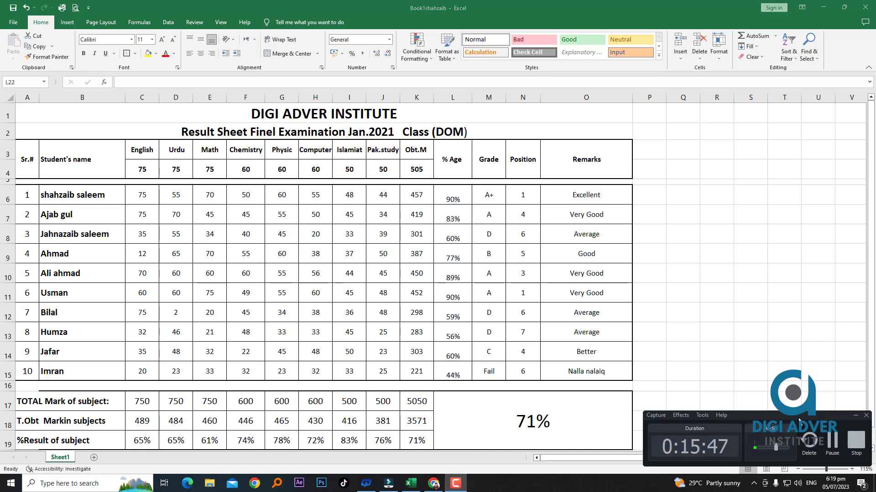